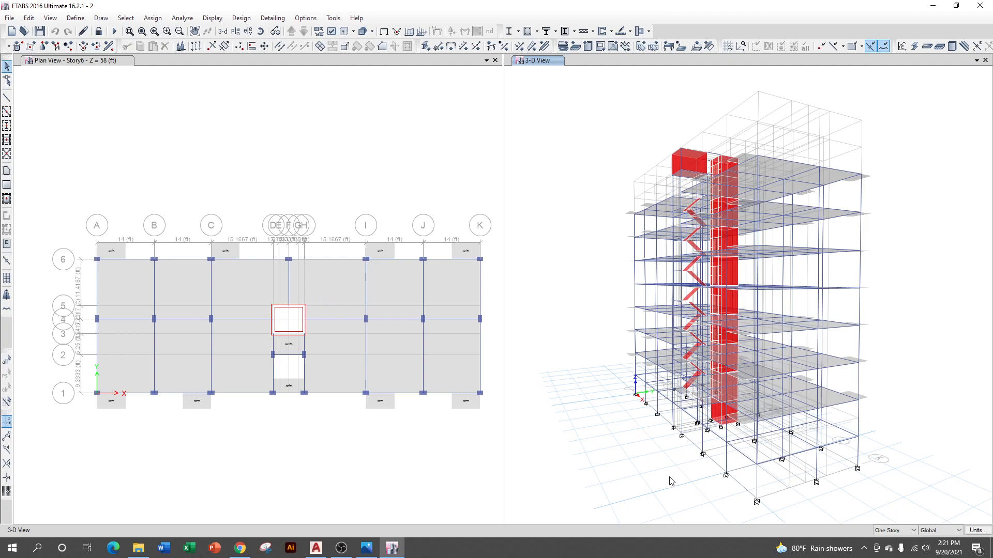
Step: Raise the plan view to Story10, focused on the stair and lift core between grids D and H
{"action": "left_click", "coordinate": [332, 173]}
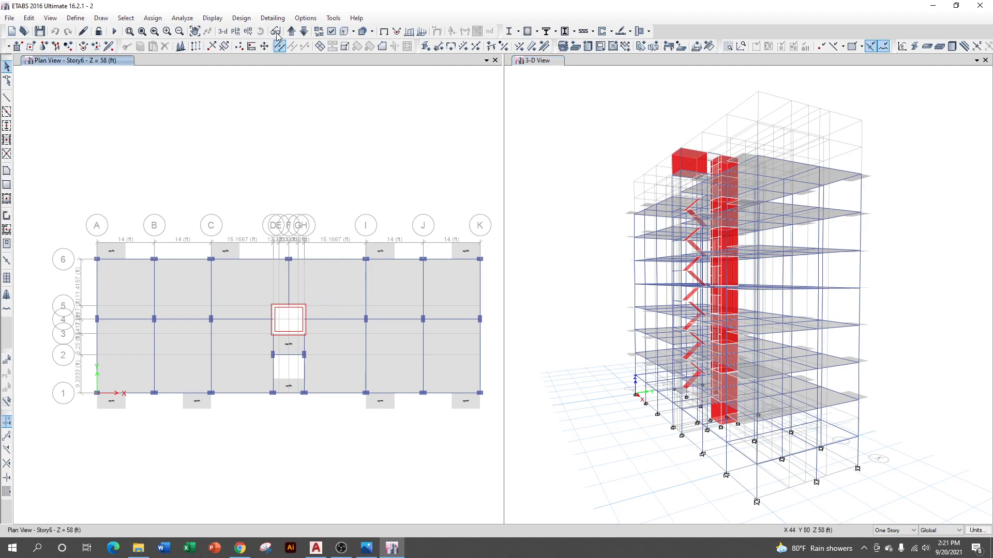
{"action": "left_click", "coordinate": [291, 32]}
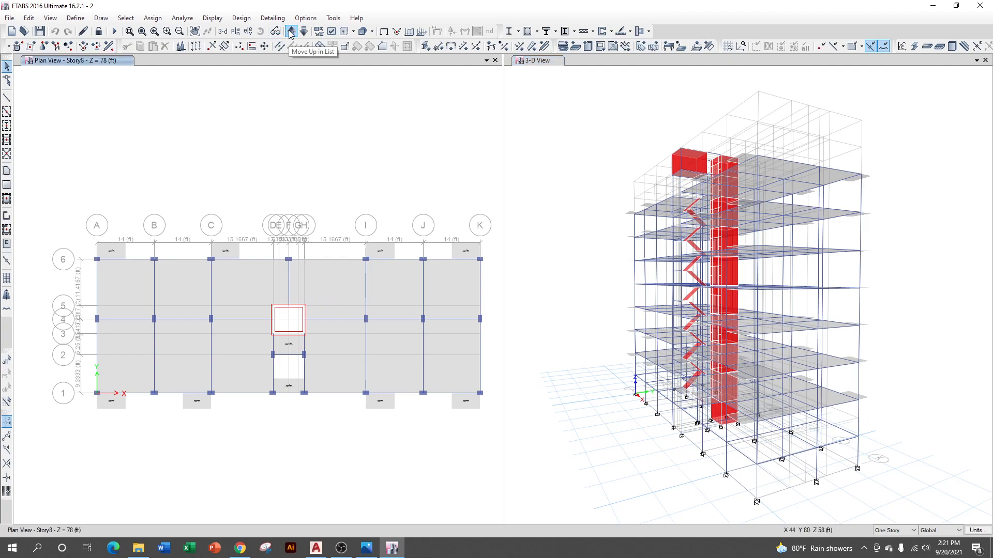
{"action": "left_click", "coordinate": [291, 32]}
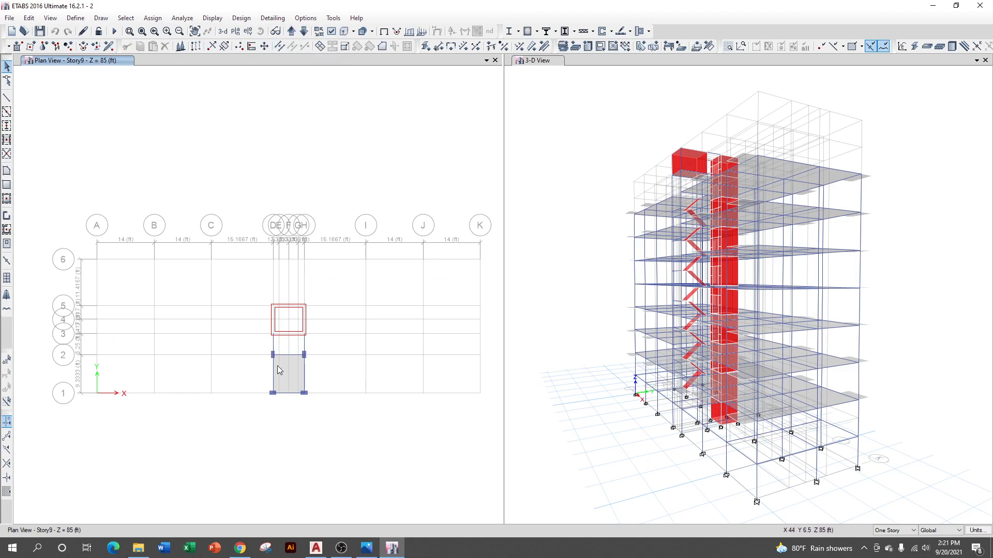
{"action": "middle_click_drag", "start_coordinate": [307, 346], "coordinate": [299, 245]}
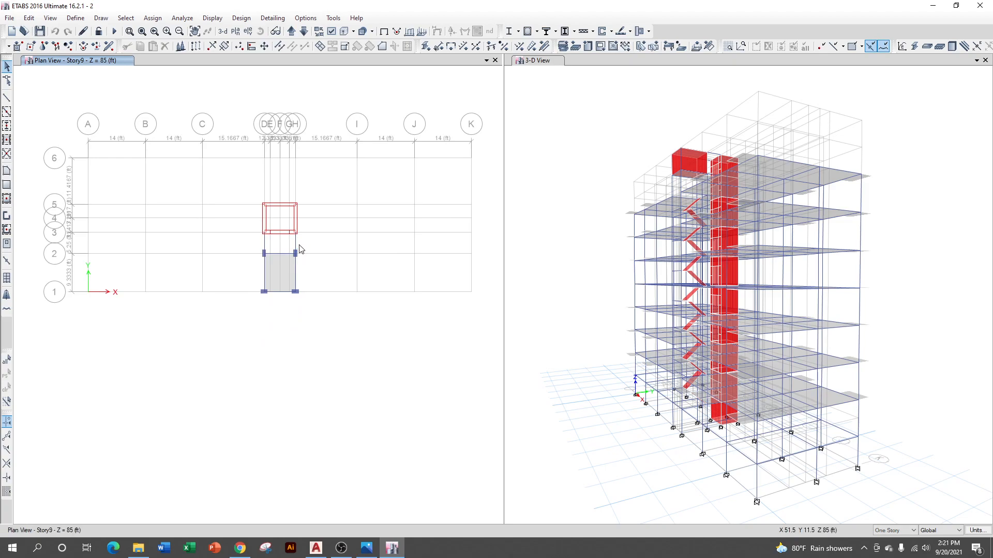
{"action": "scroll", "coordinate": [300, 250], "scroll_direction": "up", "scroll_amount": 3}
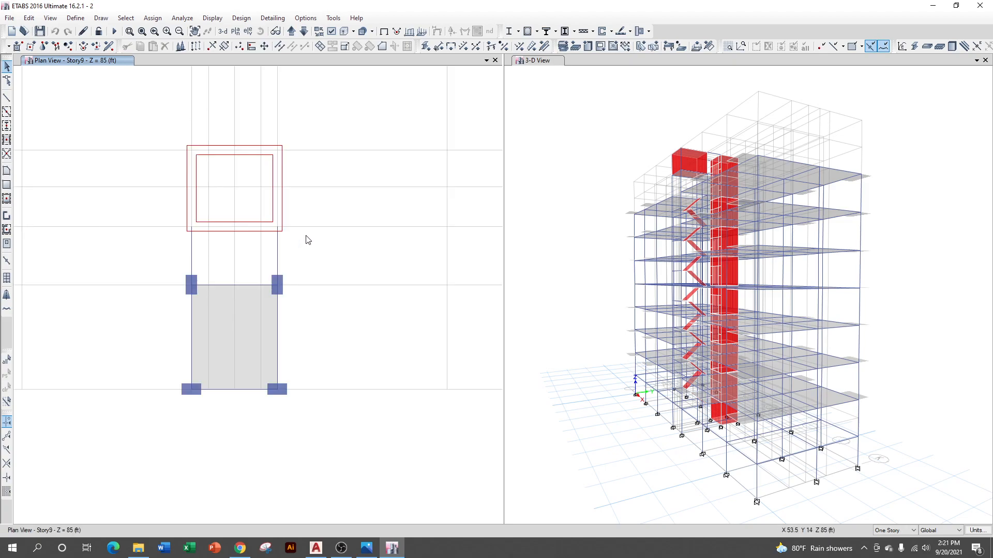
{"action": "left_click", "coordinate": [292, 32]}
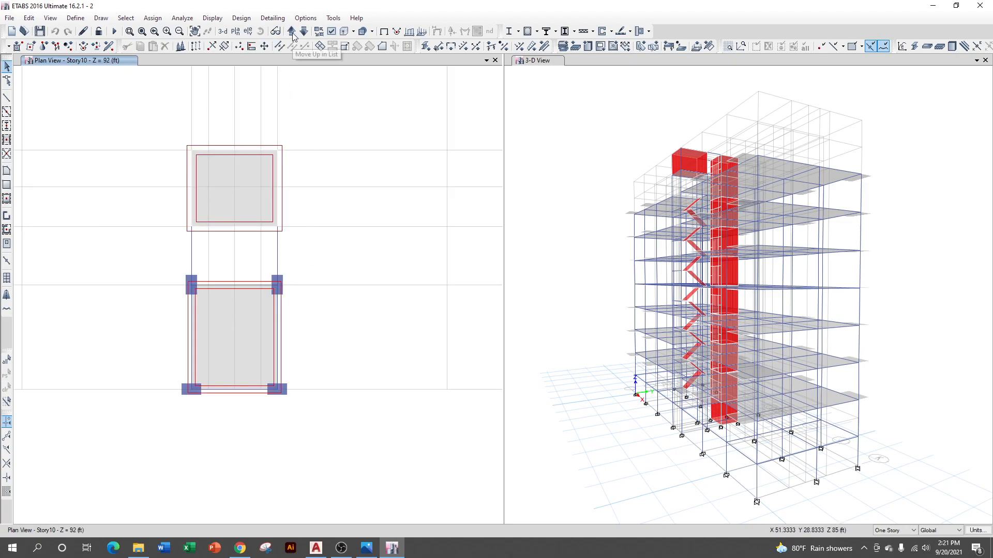
{"action": "left_click", "coordinate": [291, 32]}
{"action": "left_click", "coordinate": [304, 32]}
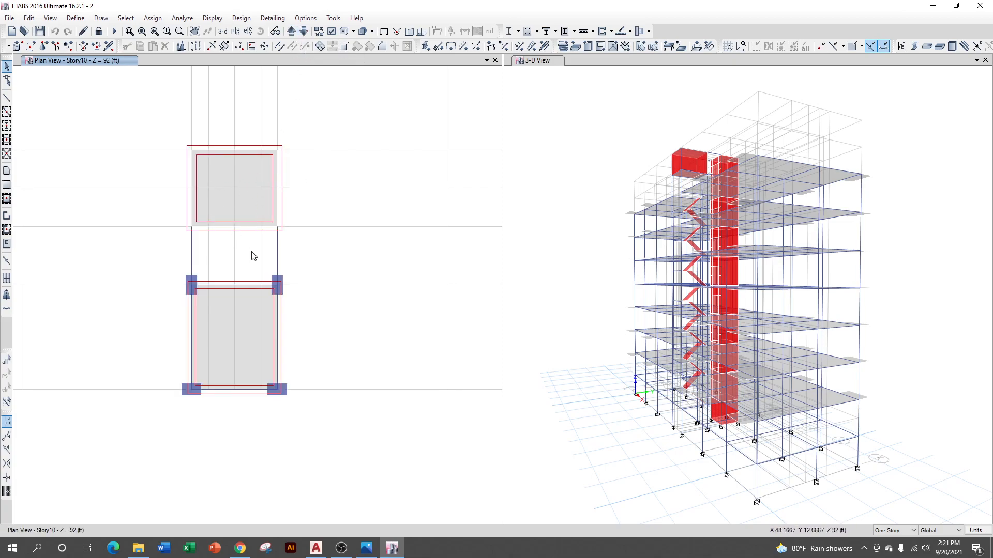
{"action": "scroll", "coordinate": [210, 314], "scroll_direction": "up", "scroll_amount": 3}
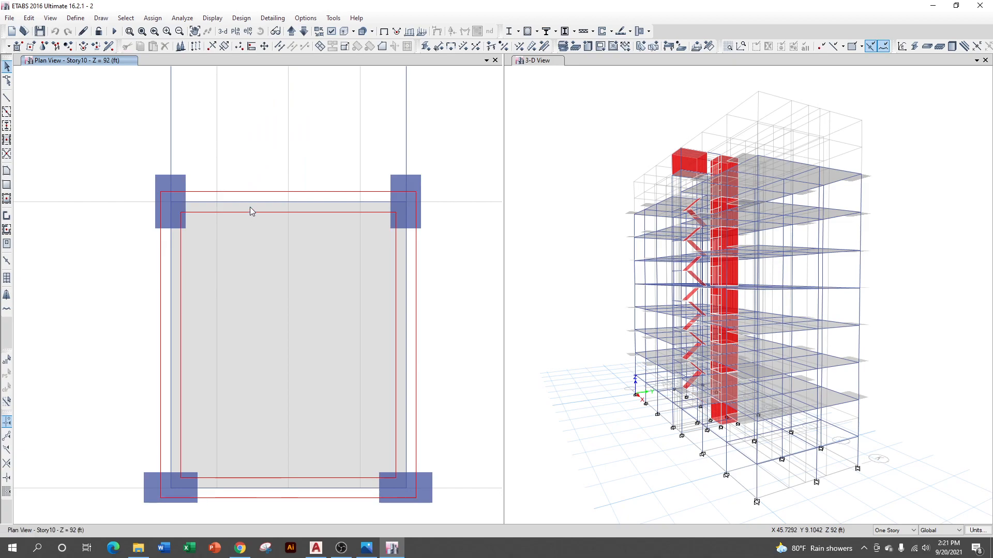
Step: Delete the four beams bounding the stair roof slab between grids D–H and 1–2 on Story10
{"action": "left_click", "coordinate": [250, 202]}
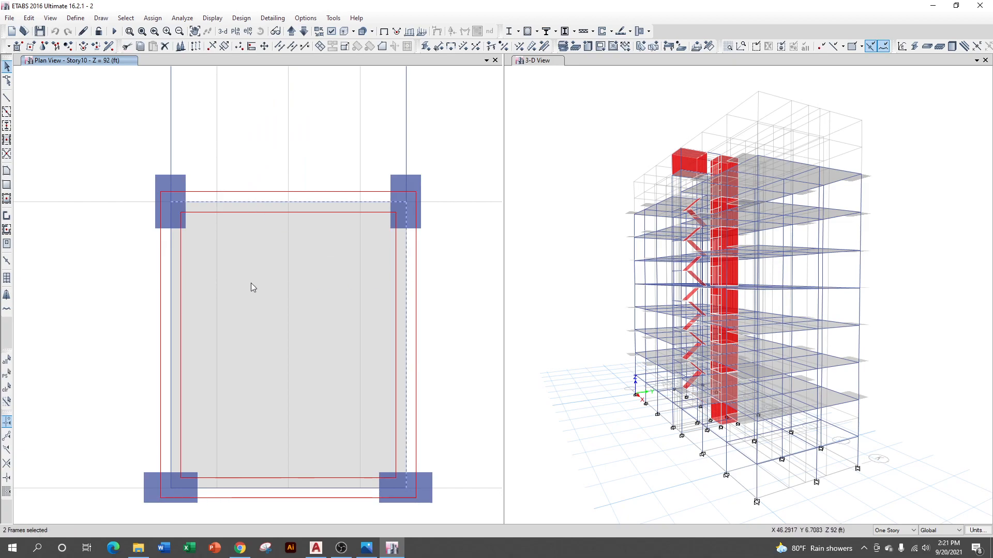
{"action": "left_click", "coordinate": [171, 283]}
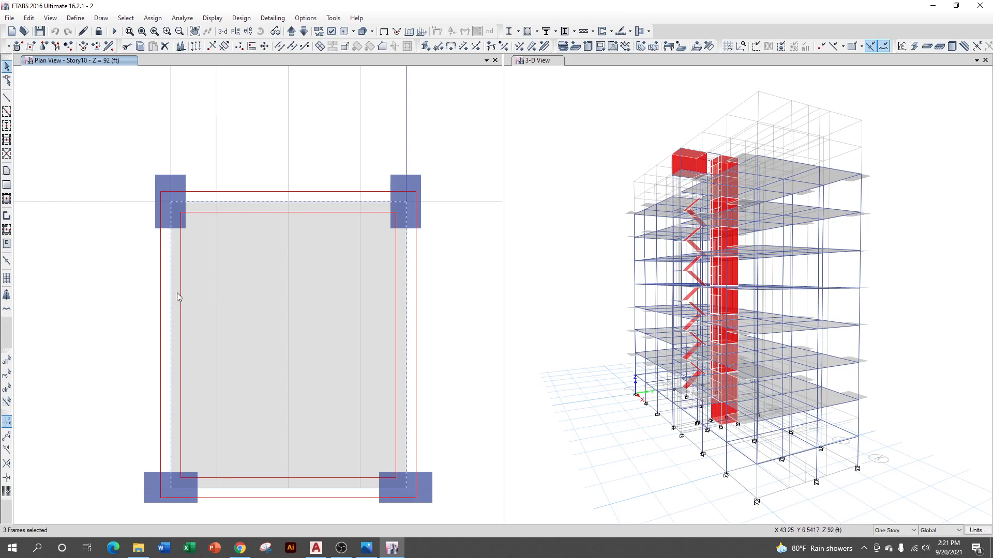
{"action": "left_click", "coordinate": [306, 488]}
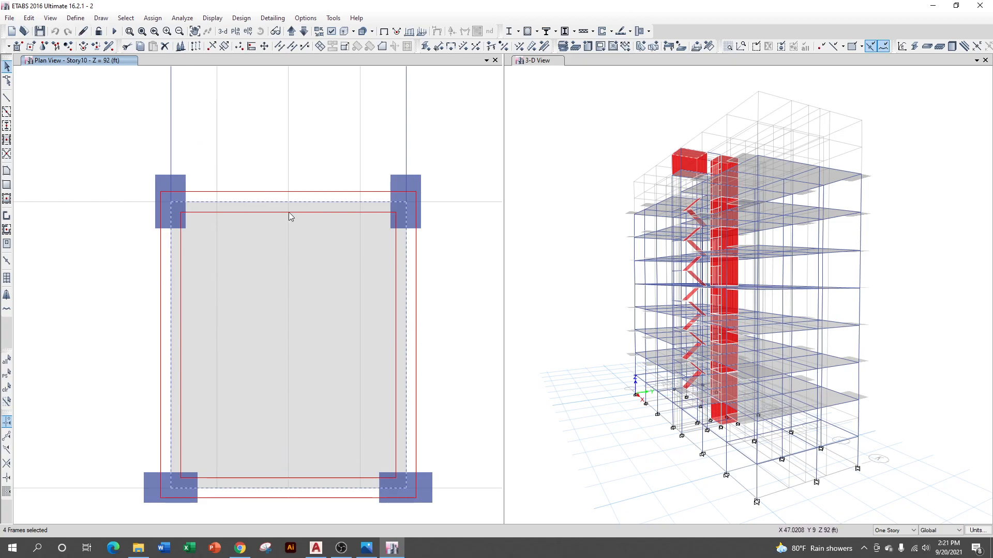
{"action": "left_click", "coordinate": [29, 18]}
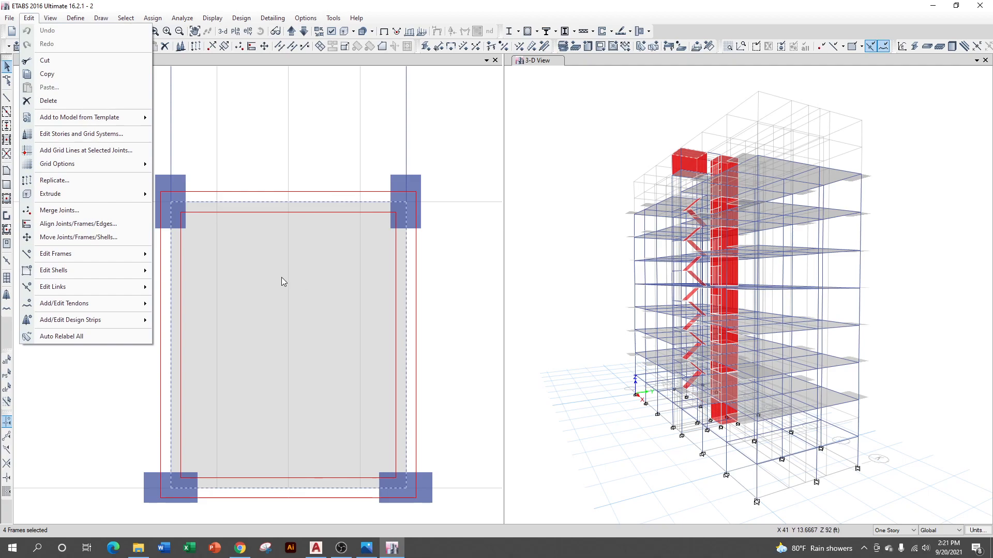
{"action": "left_click", "coordinate": [65, 101]}
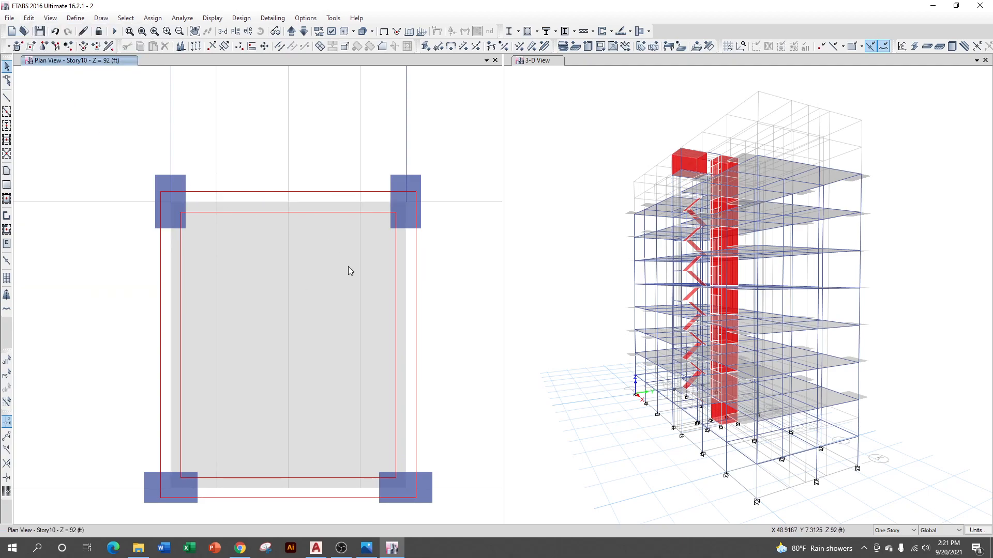
Step: Draw a SLAB 6 INCH floor area between grids D–H and 2–3 on Story10, linking the stair roof to the lift core
{"action": "scroll", "coordinate": [315, 279], "scroll_direction": "down", "scroll_amount": 3}
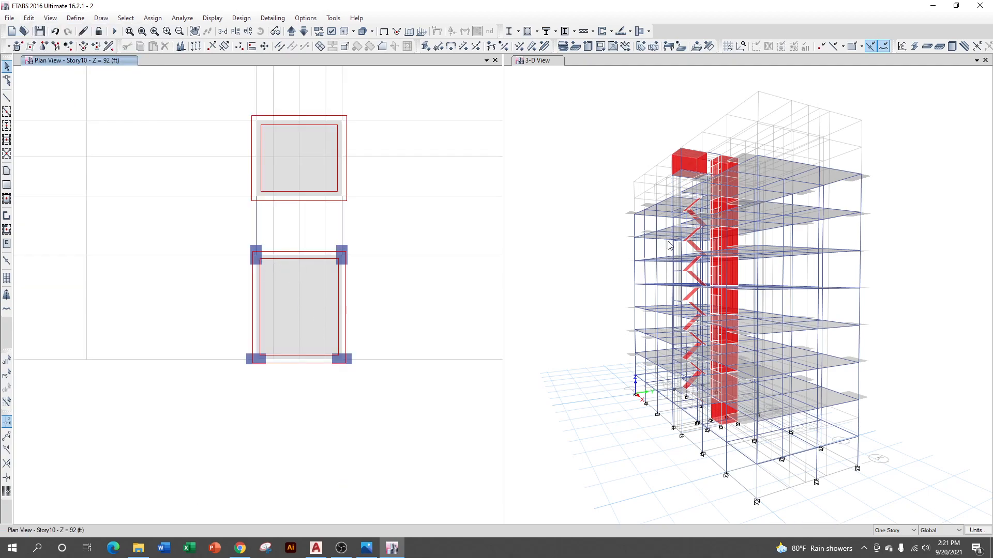
{"action": "scroll", "coordinate": [713, 169], "scroll_direction": "up", "scroll_amount": 3}
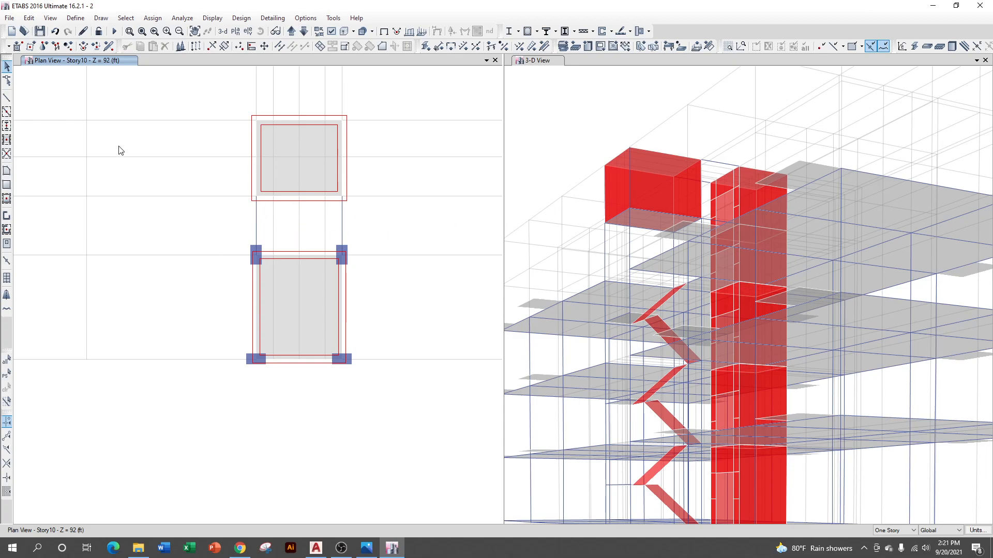
{"action": "left_click", "coordinate": [7, 171]}
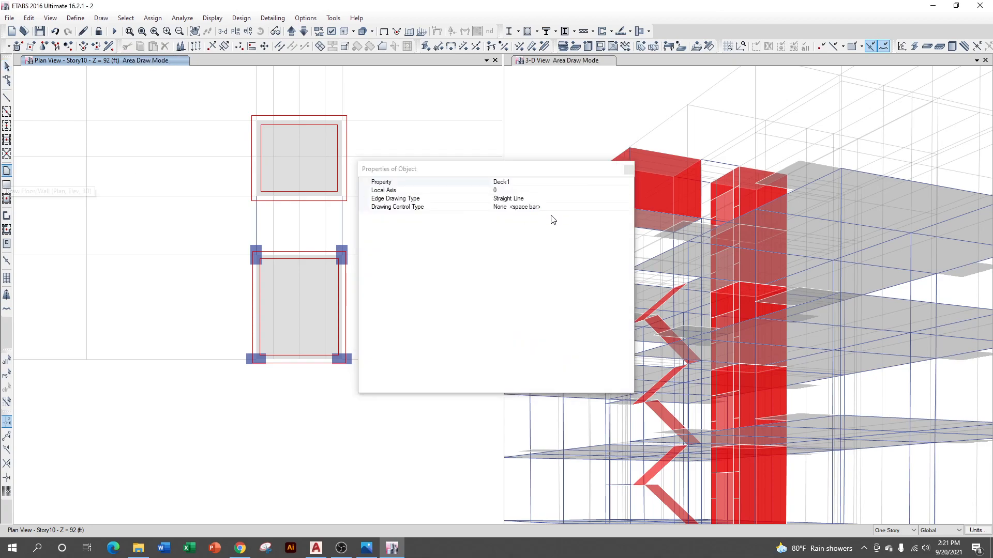
{"action": "left_click_drag", "start_coordinate": [568, 174], "coordinate": [660, 162]}
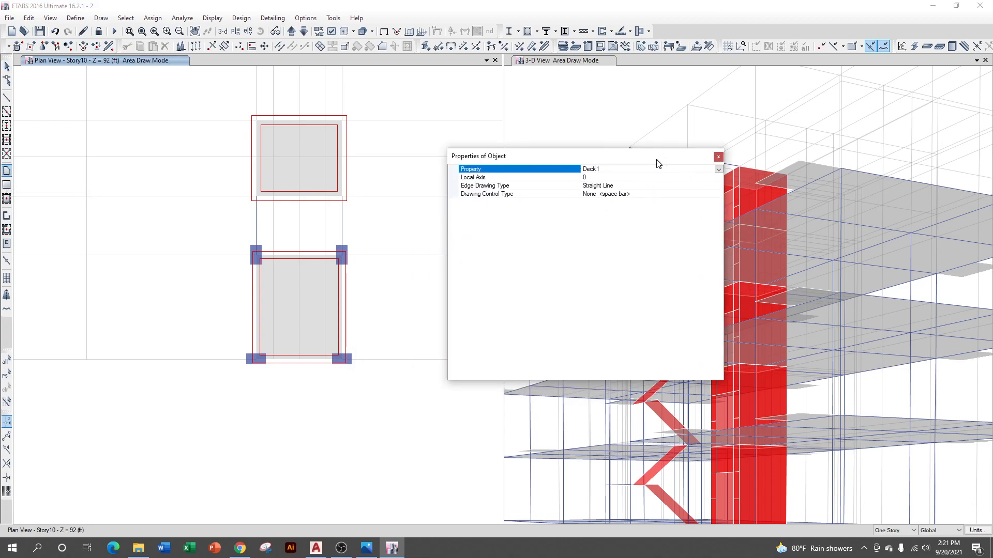
{"action": "left_click", "coordinate": [722, 171]}
{"action": "left_click", "coordinate": [605, 219]}
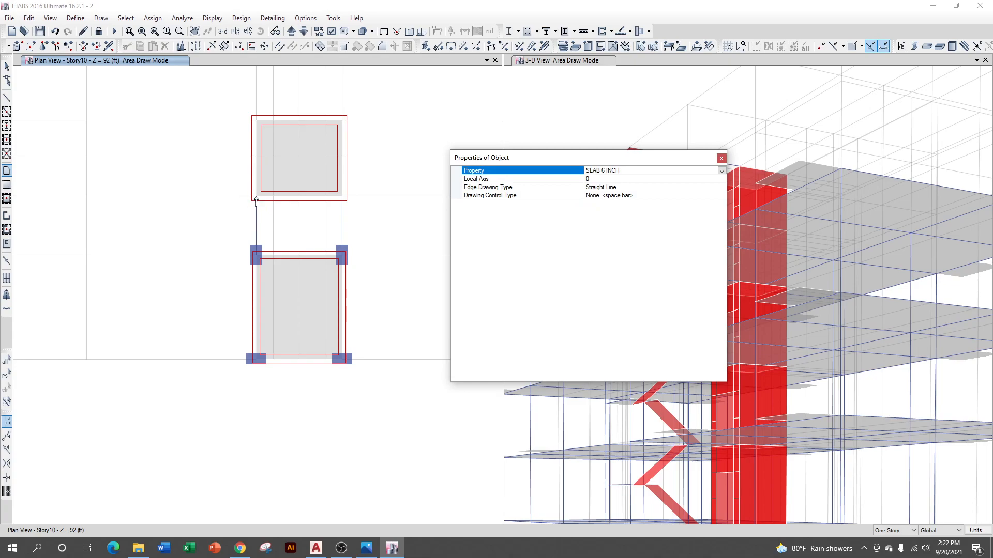
{"action": "left_click", "coordinate": [3, 170]}
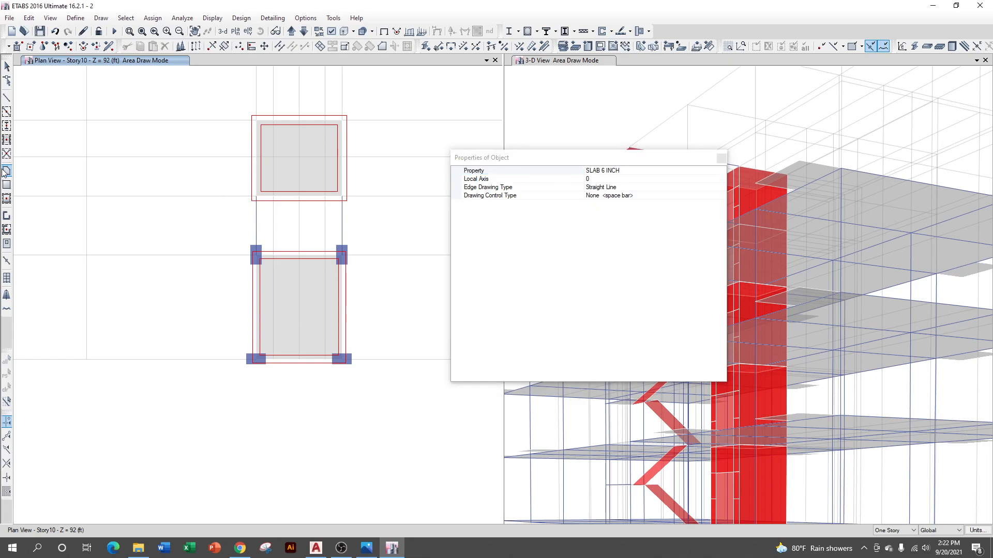
{"action": "left_click", "coordinate": [256, 200]}
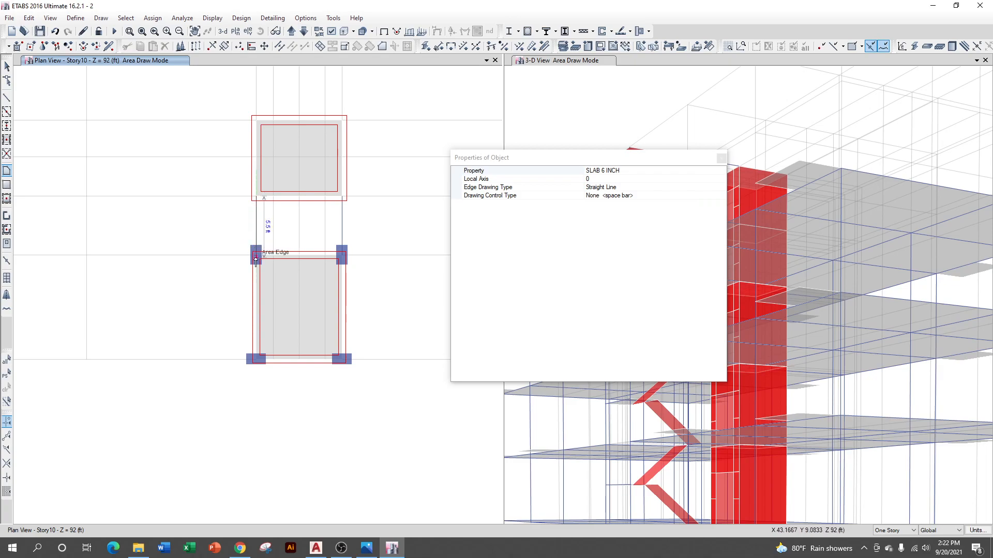
{"action": "left_click", "coordinate": [257, 255]}
{"action": "left_click", "coordinate": [342, 255]}
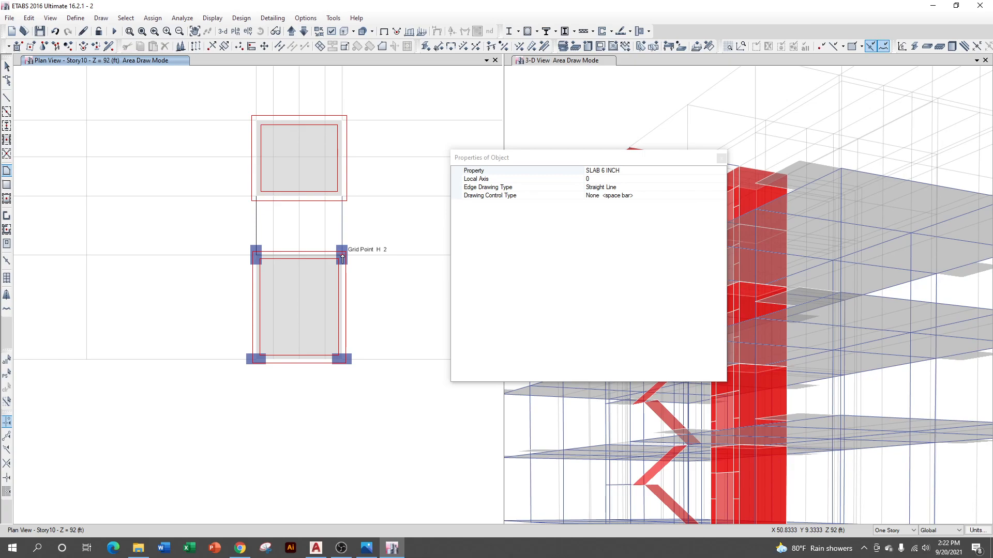
{"action": "double_click", "coordinate": [342, 199]}
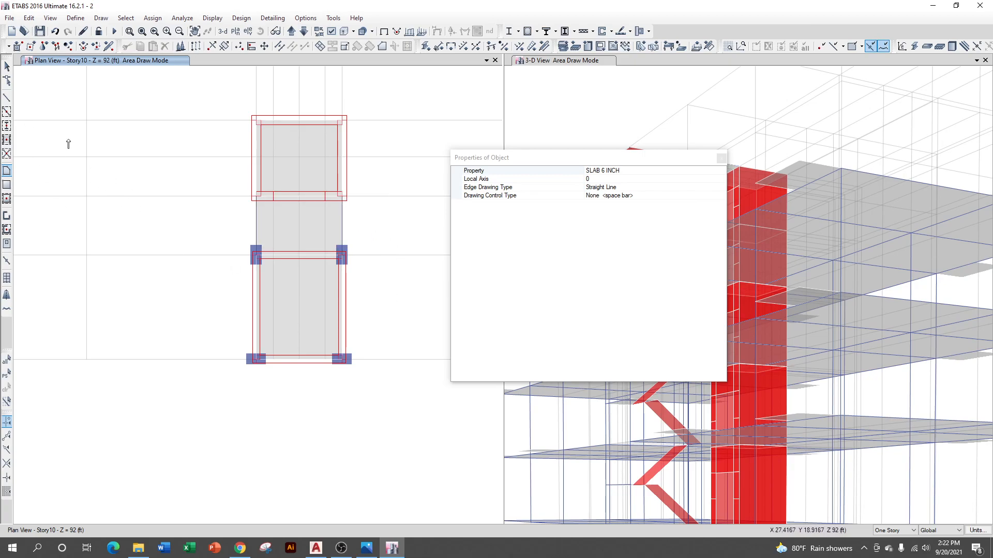
{"action": "left_click", "coordinate": [6, 66]}
Step: Set the plan view to Story9, comparing its lift core area with Story8
{"action": "left_click", "coordinate": [304, 33]}
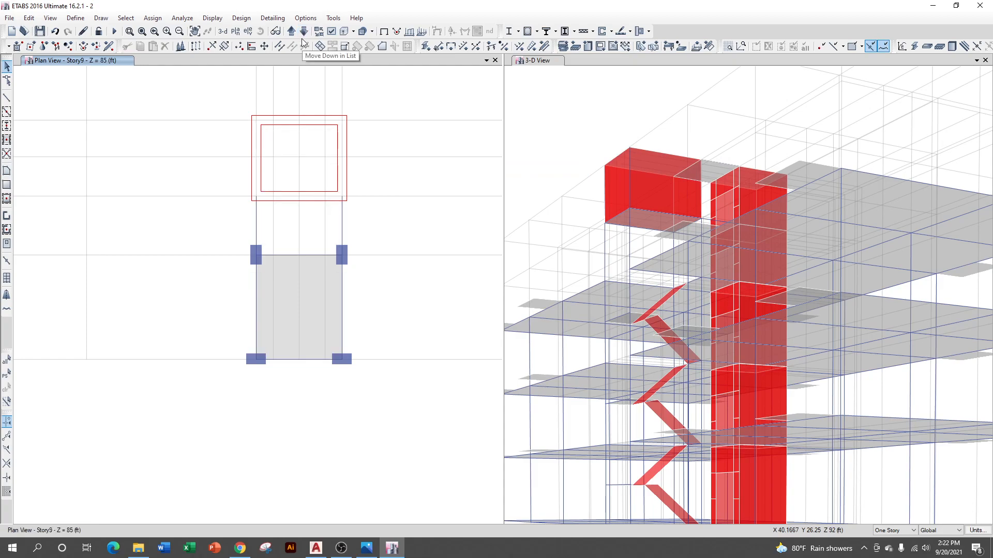
{"action": "scroll", "coordinate": [306, 149], "scroll_direction": "down", "scroll_amount": 3}
{"action": "scroll", "coordinate": [327, 145], "scroll_direction": "up", "scroll_amount": 3}
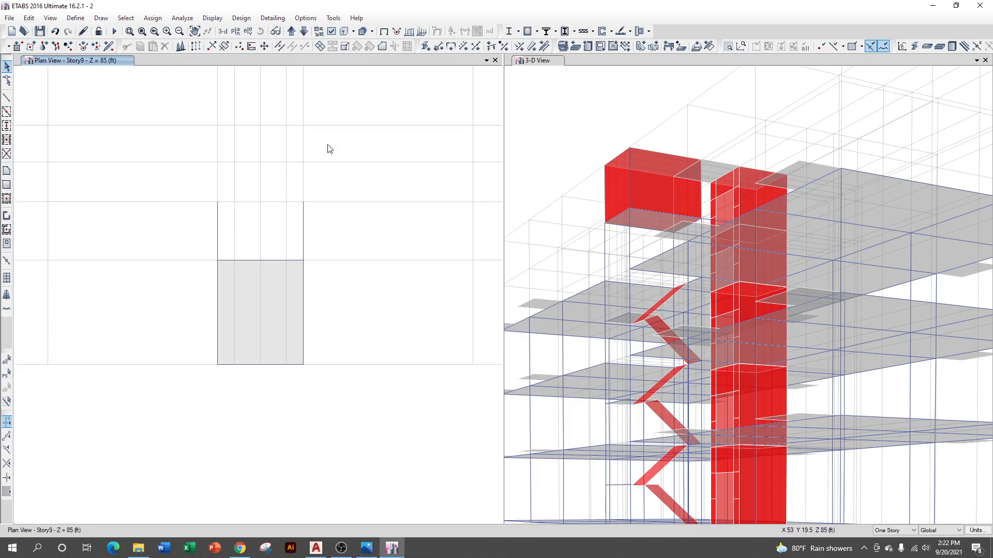
{"action": "middle_click_drag", "start_coordinate": [327, 186], "coordinate": [330, 248]}
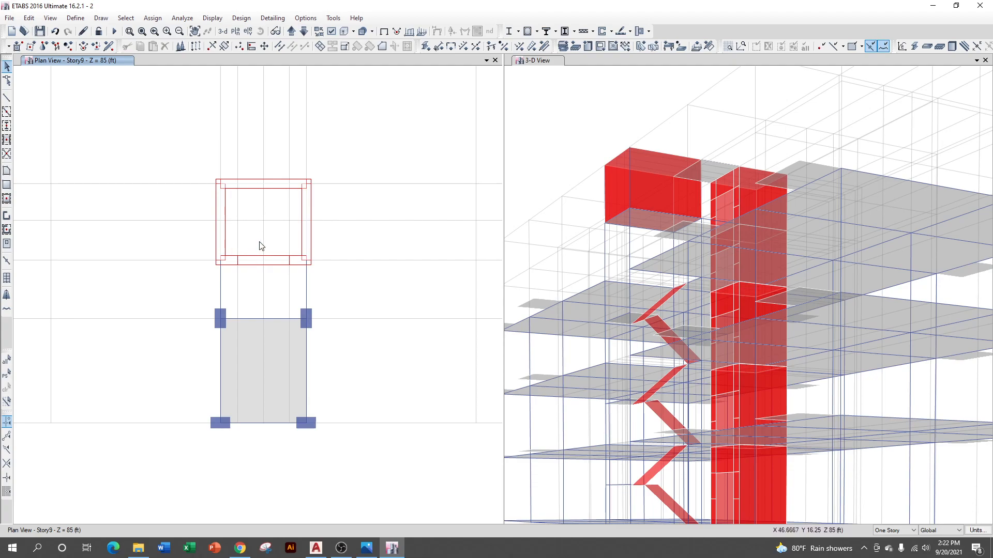
{"action": "left_click", "coordinate": [304, 32]}
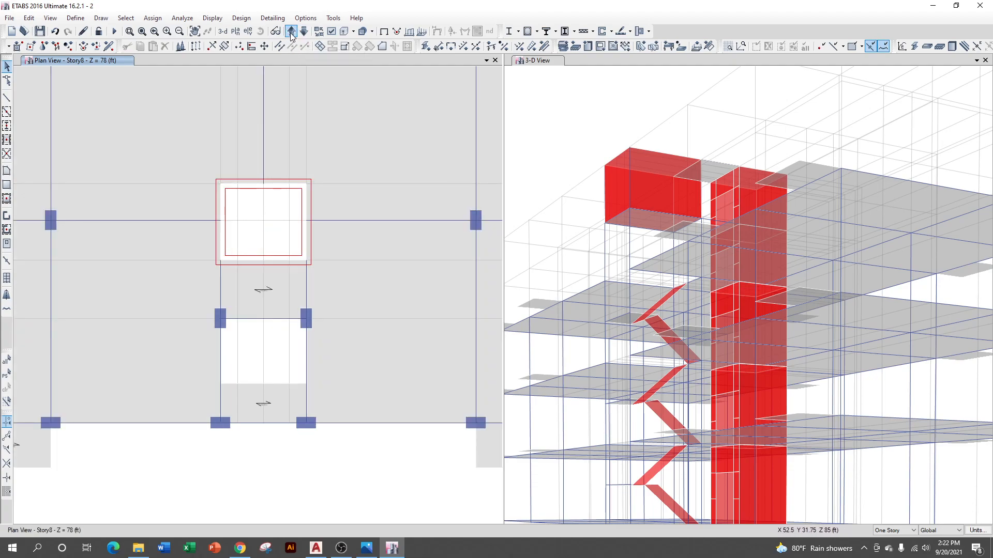
{"action": "left_click", "coordinate": [291, 32]}
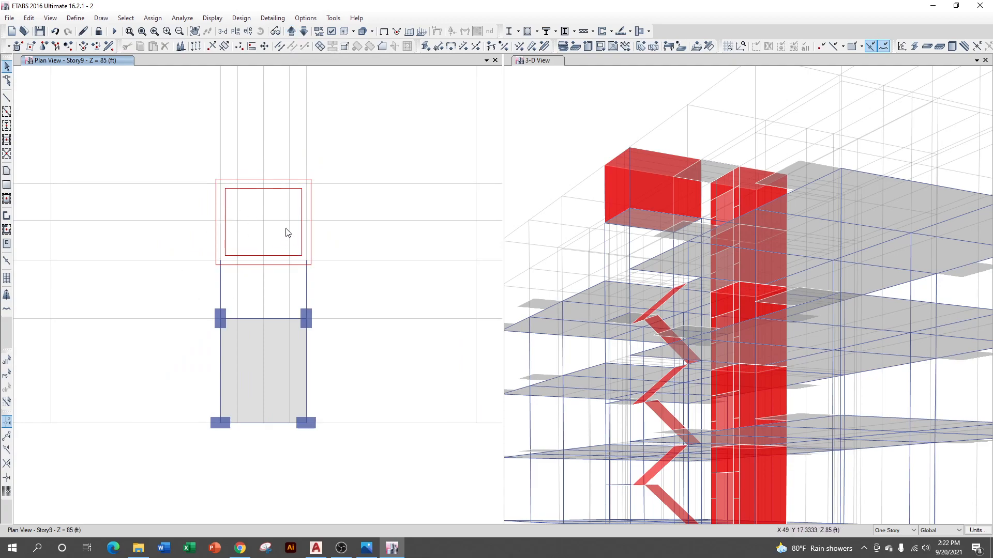
Step: Draw an LMR BOT SLAB 8 INCH floor area inside the lift core between grids D–H and 3–5 on Story9
{"action": "left_click", "coordinate": [7, 171]}
{"action": "left_click", "coordinate": [691, 174]}
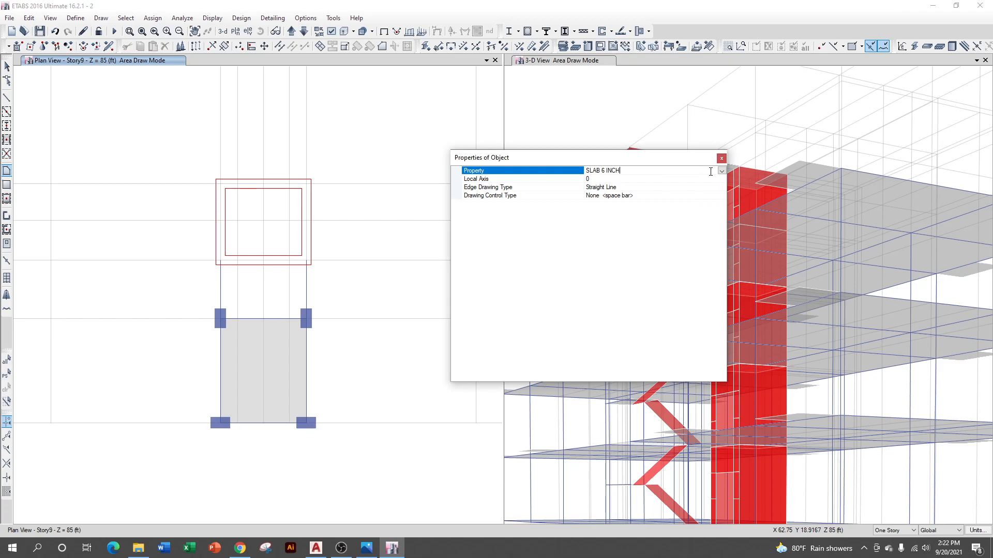
{"action": "left_click", "coordinate": [721, 171]}
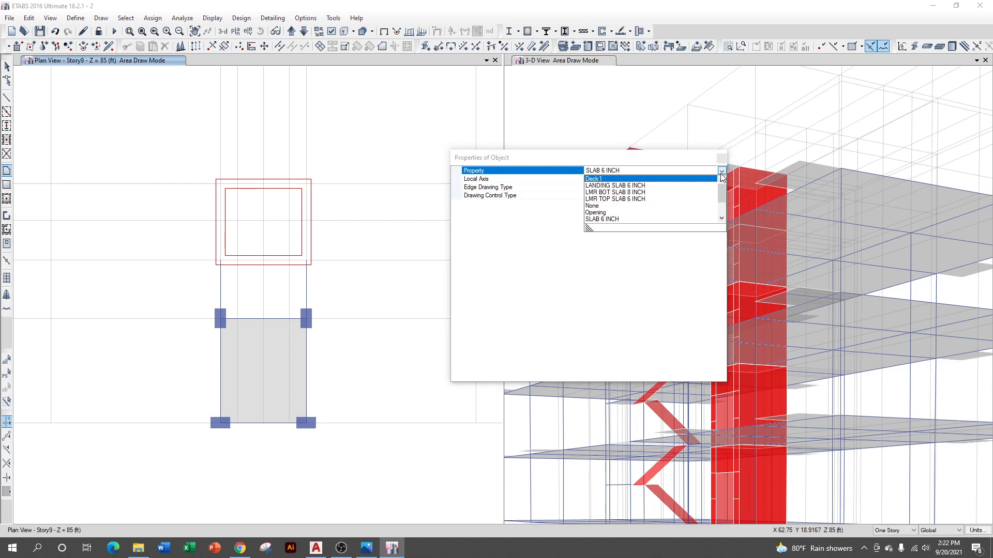
{"action": "left_click", "coordinate": [612, 193]}
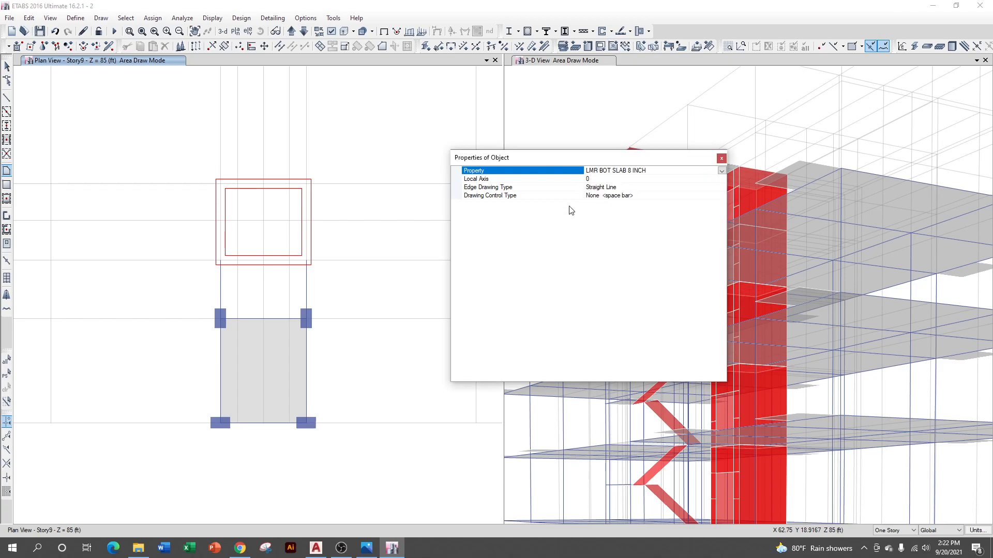
{"action": "left_click", "coordinate": [220, 185]}
{"action": "left_click", "coordinate": [220, 264]}
{"action": "left_click", "coordinate": [306, 262]}
{"action": "left_click", "coordinate": [305, 185]}
{"action": "key", "text": "Return"}
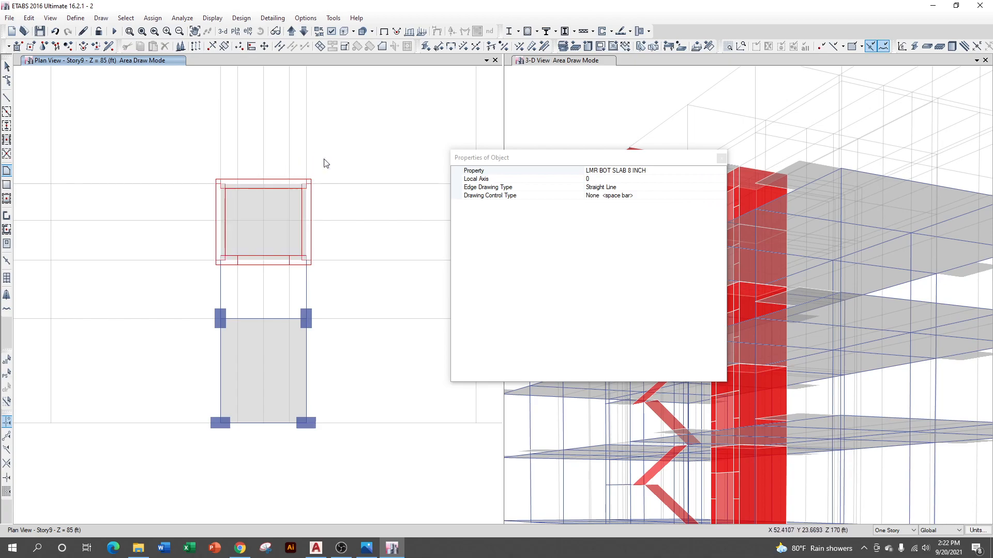
{"action": "left_click", "coordinate": [7, 66]}
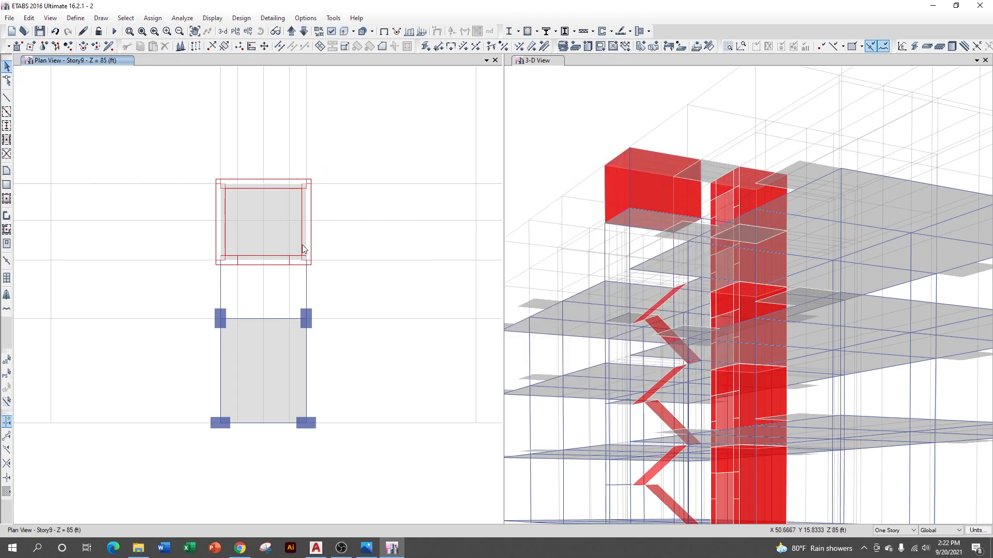
{"action": "left_click", "coordinate": [273, 236]}
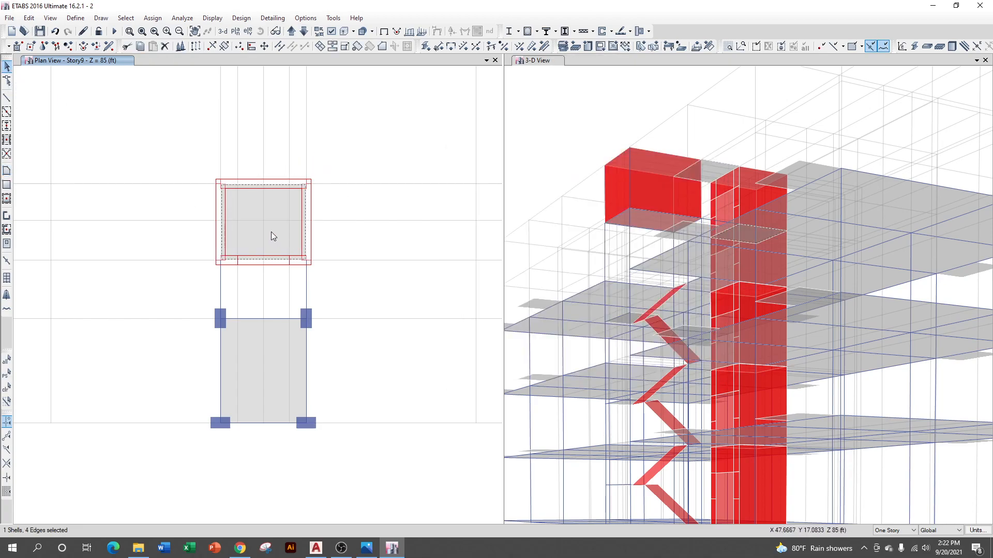
{"action": "left_click", "coordinate": [273, 236]}
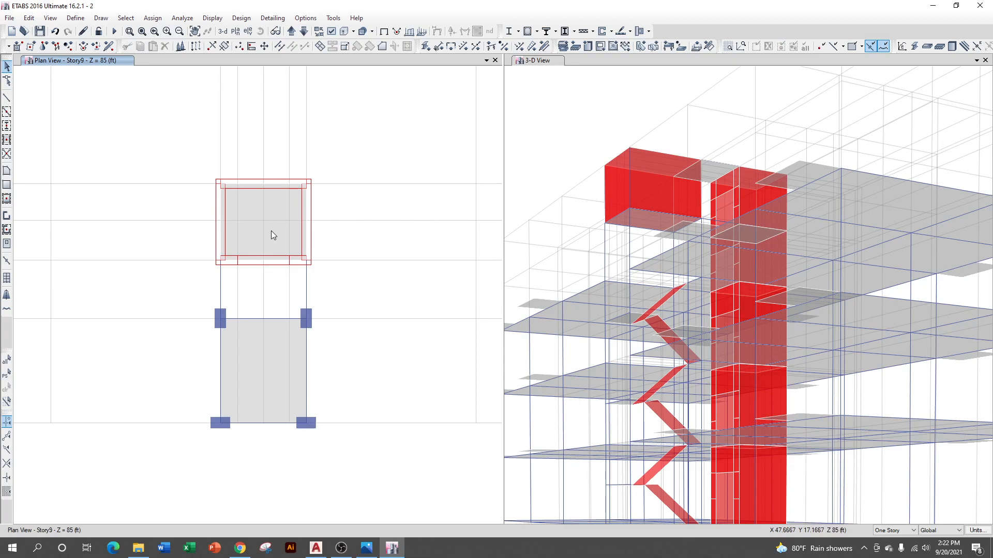
{"action": "scroll", "coordinate": [300, 160], "scroll_direction": "down", "scroll_amount": 3}
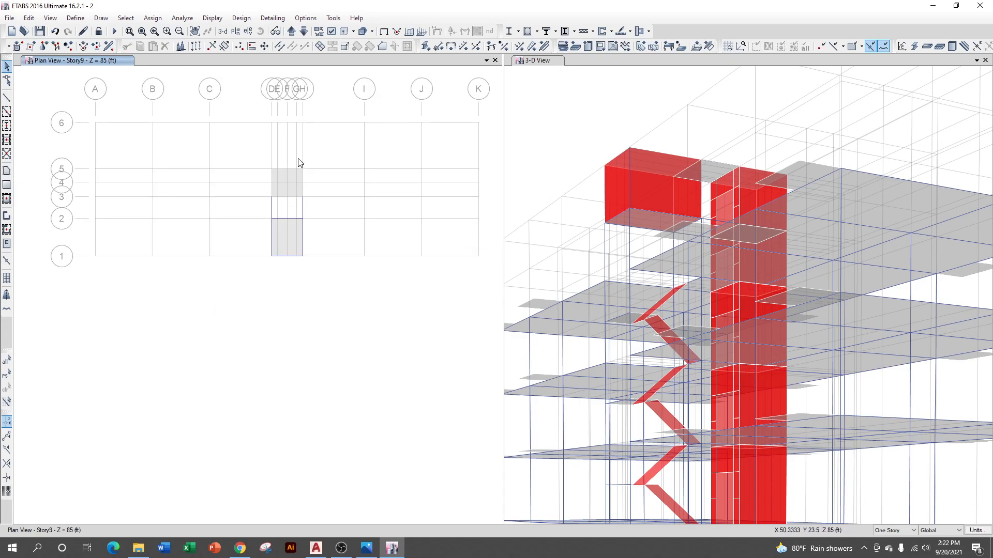
Step: Set the plan view to Story10 and check the slabs around the stair roof and lift core
{"action": "scroll", "coordinate": [282, 234], "scroll_direction": "up", "scroll_amount": 3}
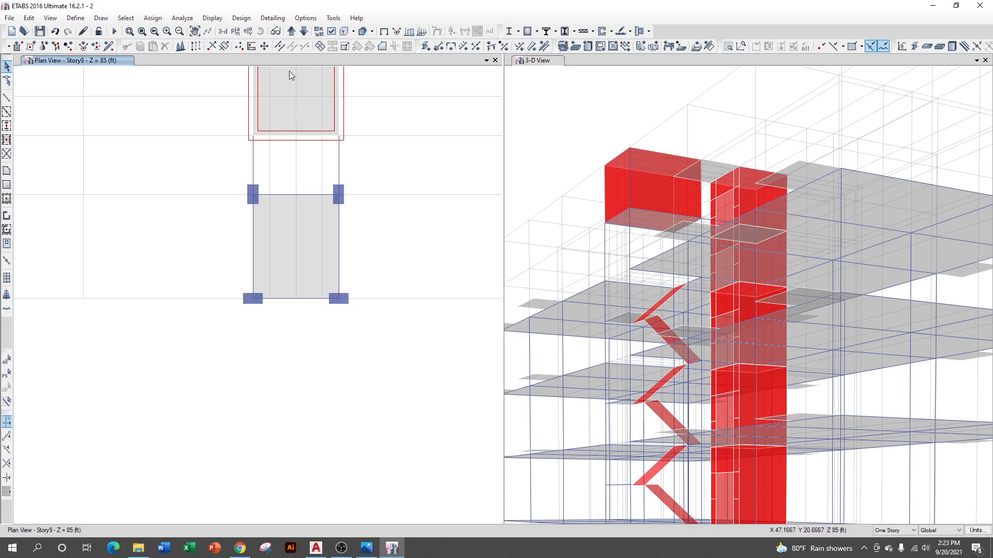
{"action": "left_click", "coordinate": [292, 31]}
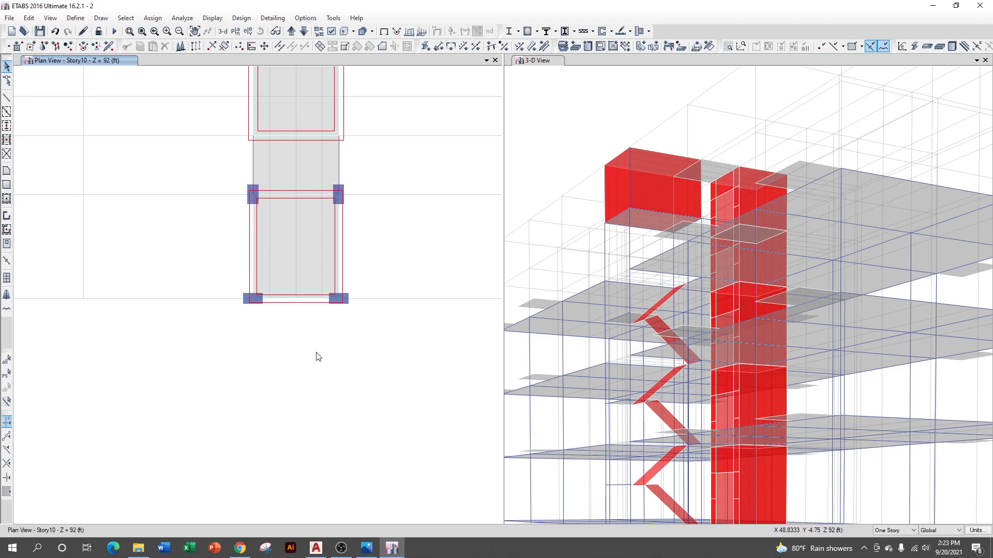
{"action": "scroll", "coordinate": [236, 384], "scroll_direction": "down", "scroll_amount": 3}
{"action": "middle_click_drag", "start_coordinate": [291, 382], "coordinate": [295, 348]}
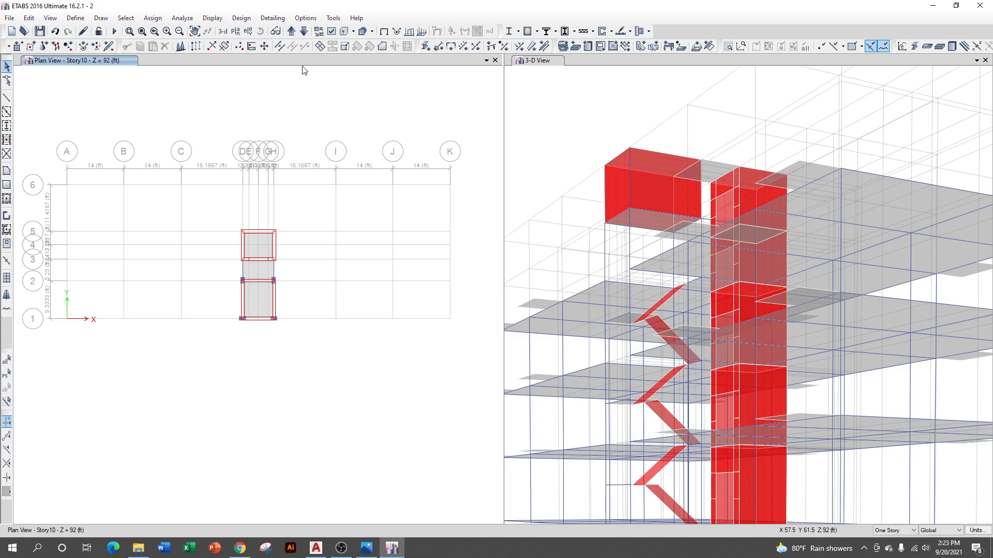
Step: Select all walls by object type and show only the selected objects in the plan view
{"action": "left_click", "coordinate": [125, 18]}
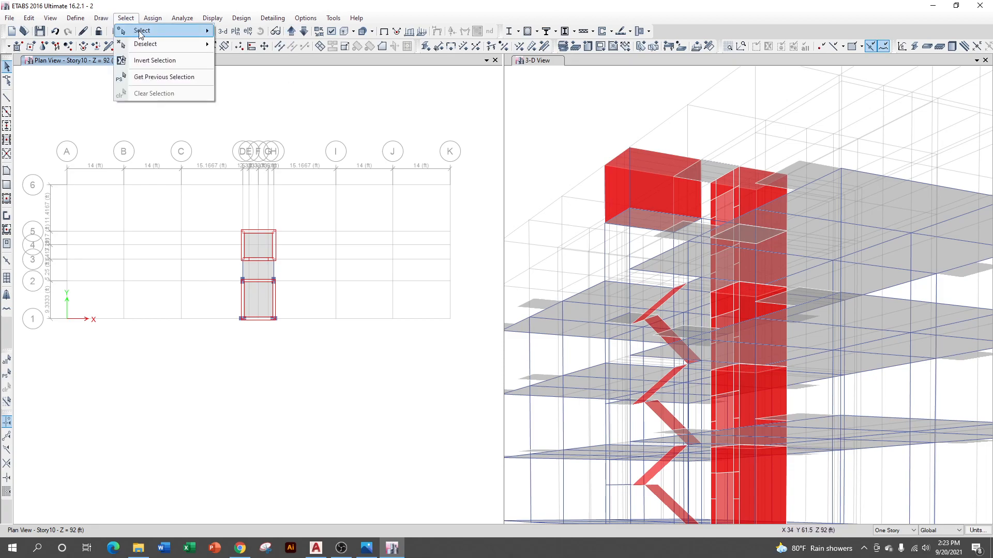
{"action": "mouse_move", "coordinate": [143, 35]}
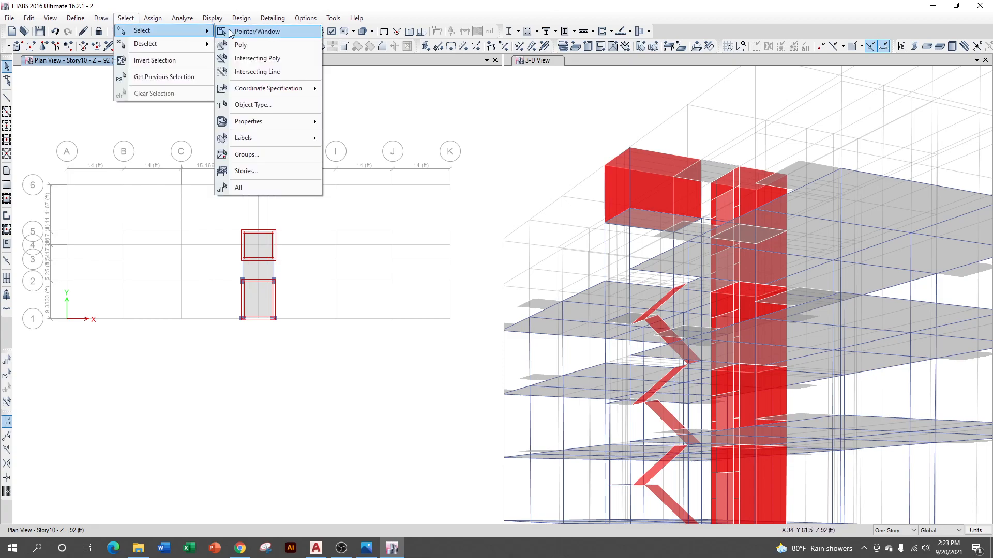
{"action": "mouse_move", "coordinate": [288, 126]}
{"action": "left_click", "coordinate": [266, 104]}
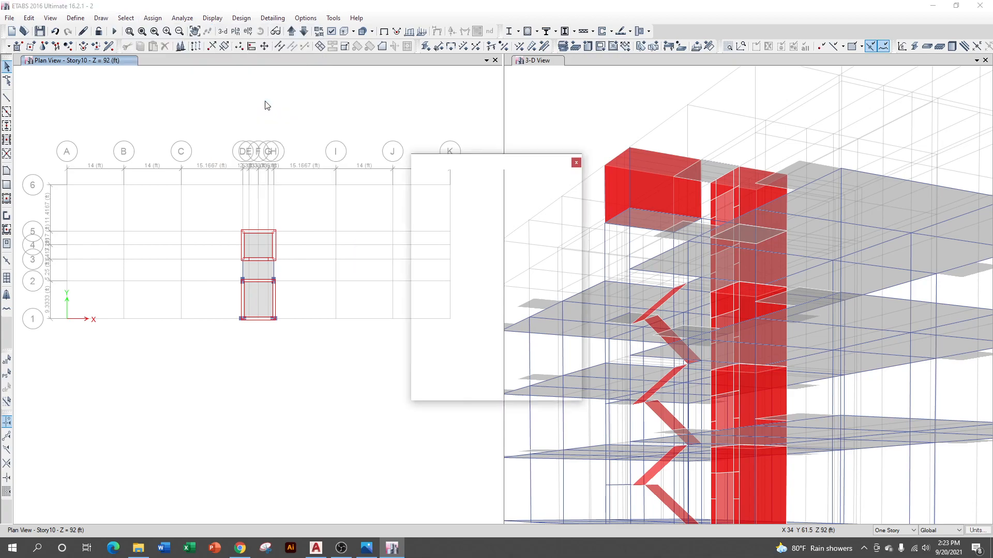
{"action": "left_click", "coordinate": [439, 229]}
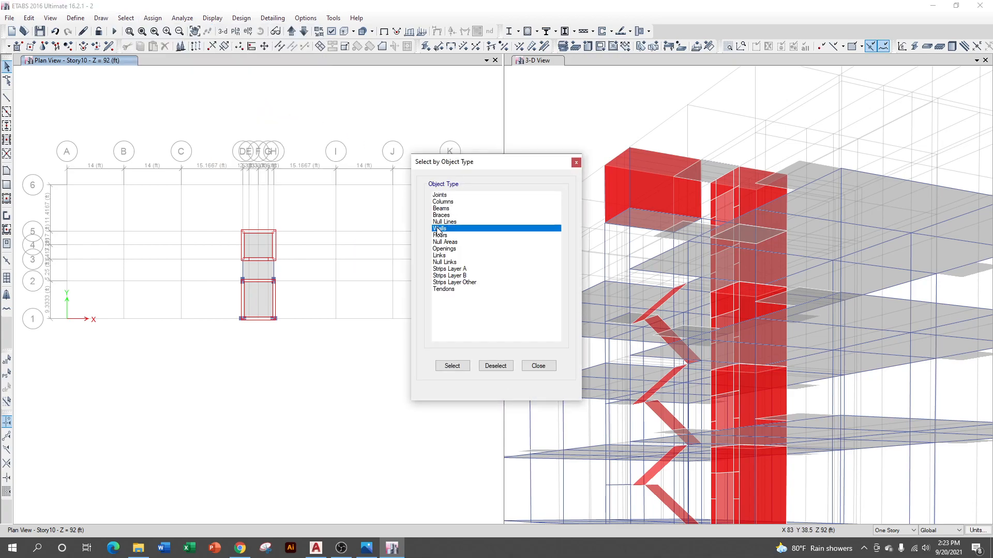
{"action": "left_click", "coordinate": [450, 366]}
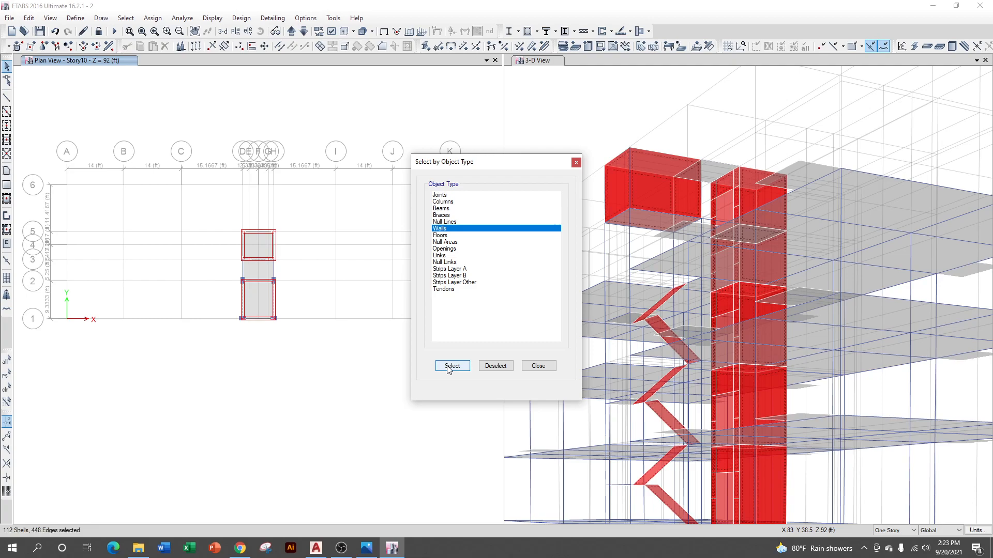
{"action": "left_click", "coordinate": [537, 366]}
{"action": "right_click", "coordinate": [288, 98]}
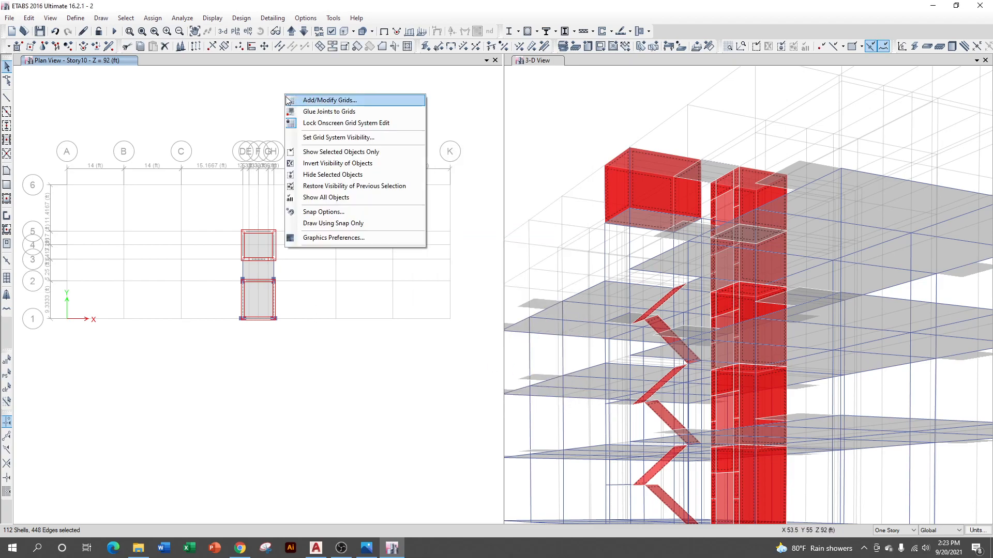
{"action": "left_click", "coordinate": [345, 157]}
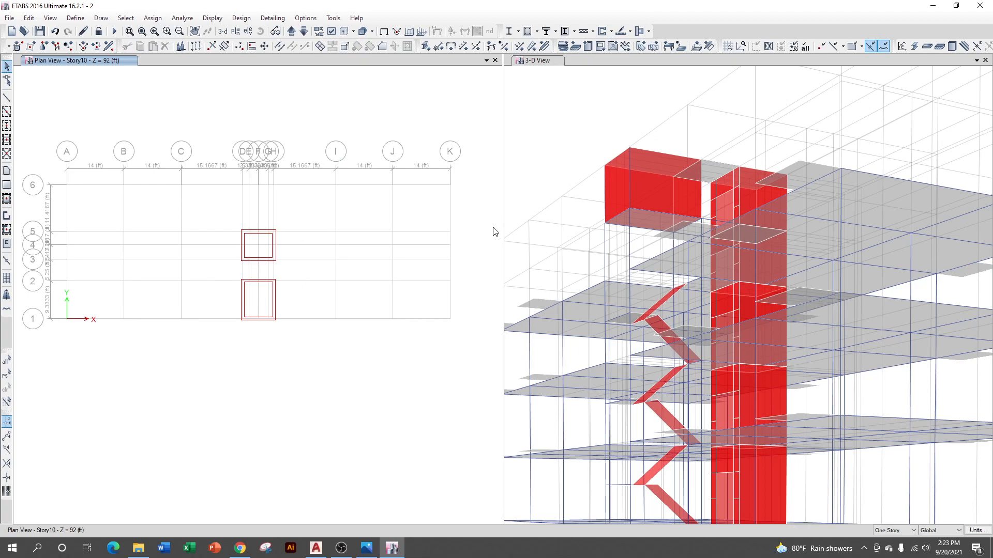
Step: Switch the Story10 plan window to a 3-D view of the isolated wall objects
{"action": "scroll", "coordinate": [643, 166], "scroll_direction": "down", "scroll_amount": 5}
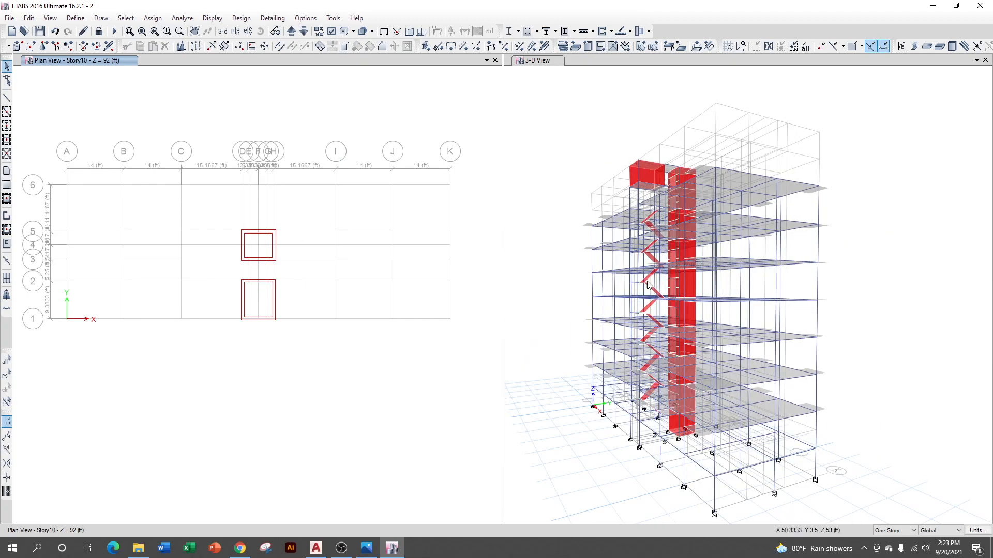
{"action": "scroll", "coordinate": [706, 260], "scroll_direction": "up", "scroll_amount": 5}
{"action": "scroll", "coordinate": [445, 280], "scroll_direction": "down", "scroll_amount": 4}
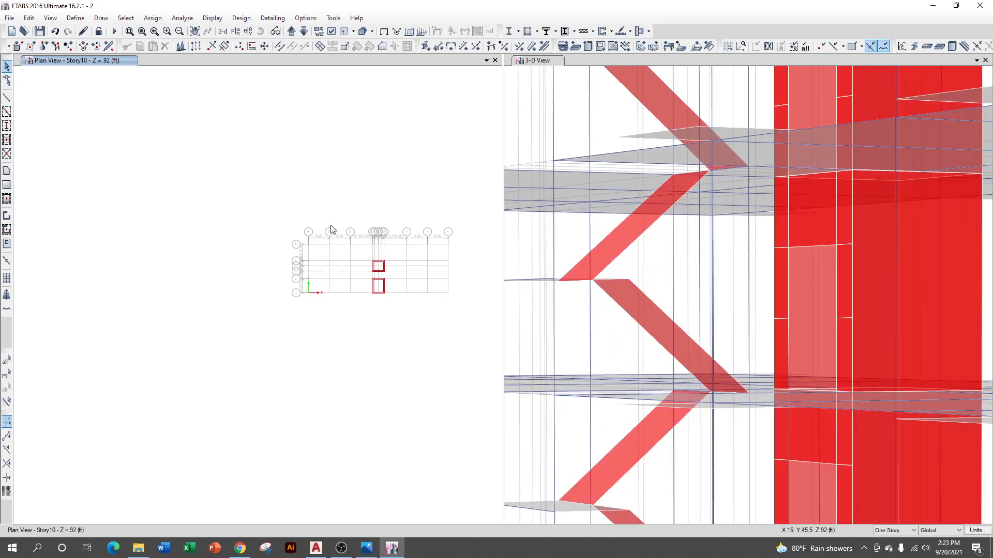
{"action": "middle_click_drag", "start_coordinate": [330, 202], "coordinate": [266, 187]}
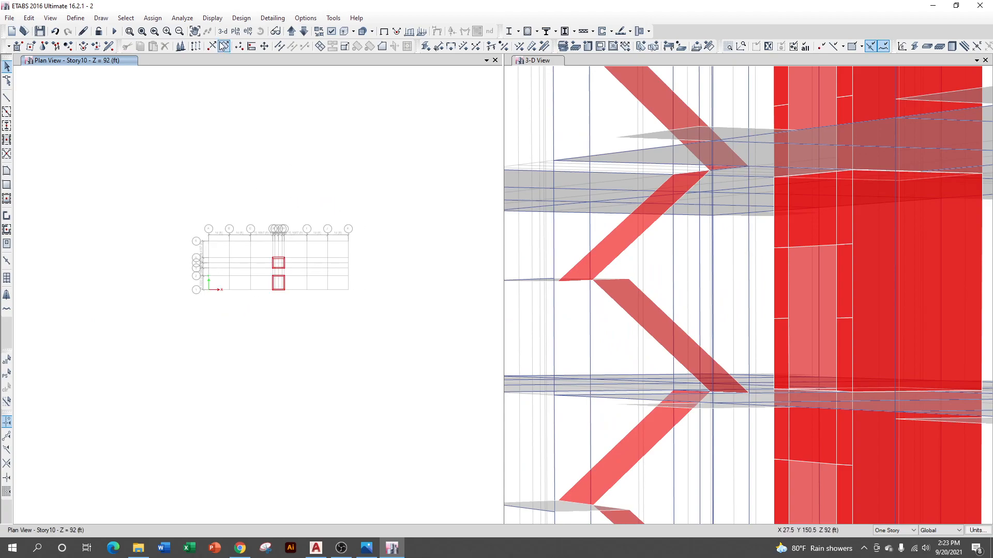
{"action": "left_click", "coordinate": [235, 31]}
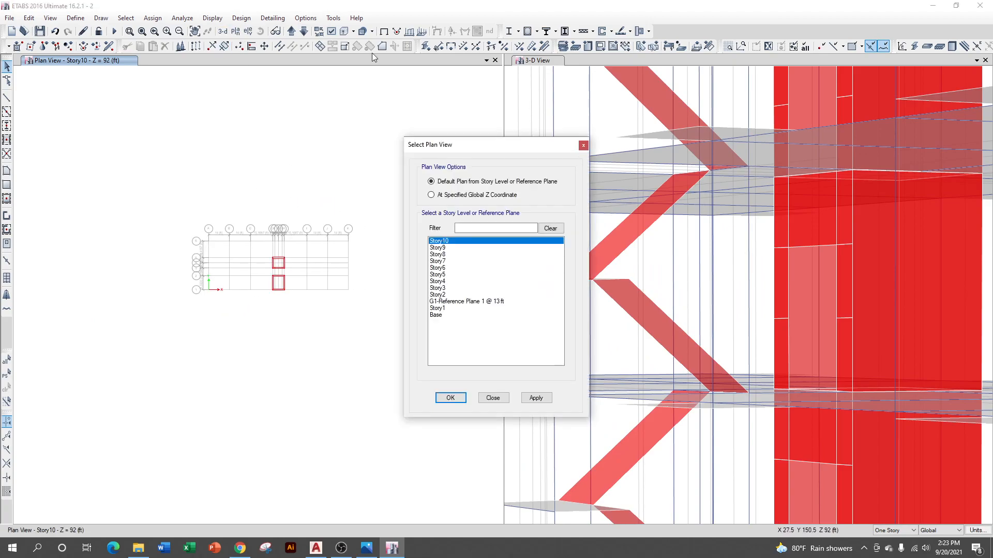
{"action": "left_click", "coordinate": [583, 145]}
{"action": "left_click", "coordinate": [223, 32]}
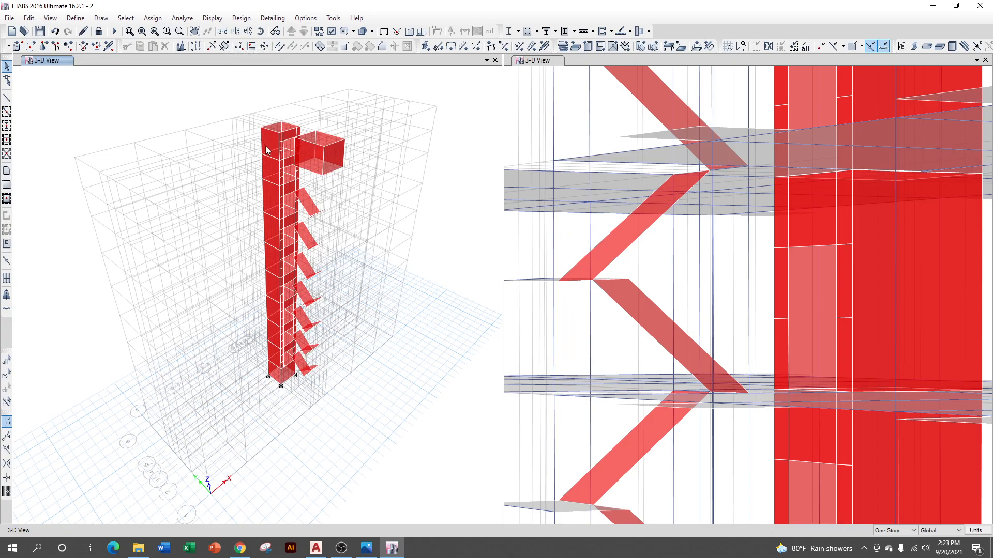
{"action": "scroll", "coordinate": [316, 218], "scroll_direction": "up", "scroll_amount": 3}
{"action": "scroll", "coordinate": [289, 215], "scroll_direction": "down", "scroll_amount": 3}
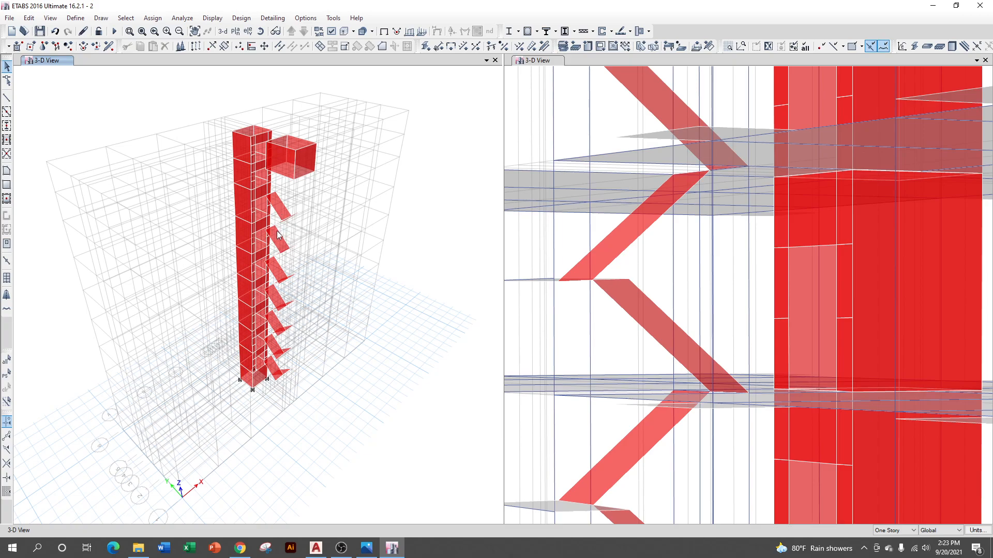
{"action": "middle_click_drag", "start_coordinate": [435, 216], "coordinate": [439, 230]}
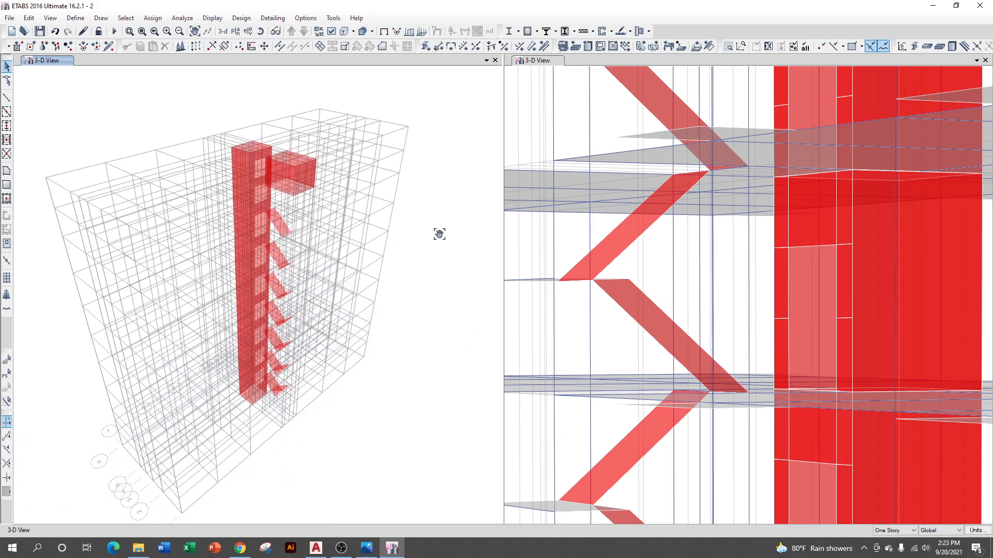
Step: Select all wall objects in the model by object type
{"action": "left_click", "coordinate": [126, 18]}
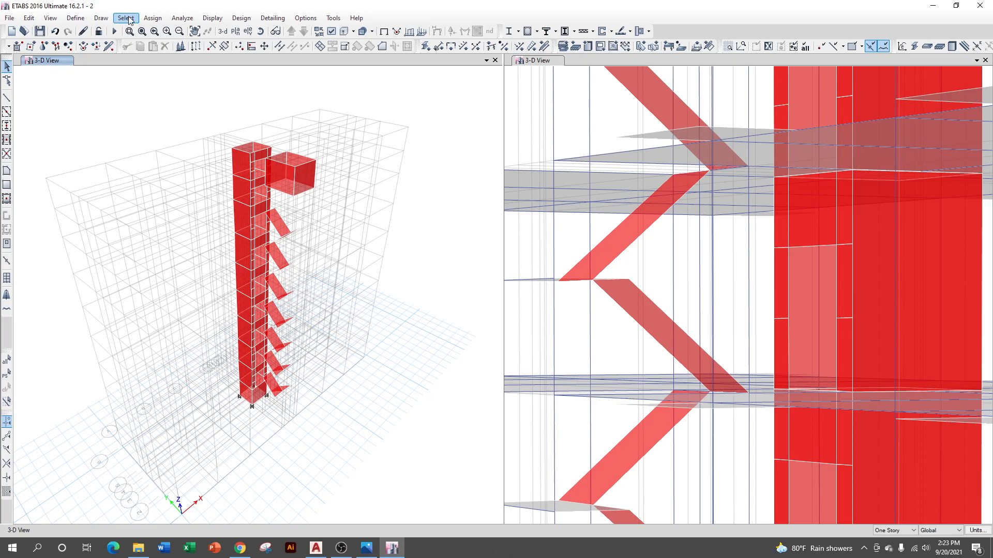
{"action": "mouse_move", "coordinate": [143, 35]}
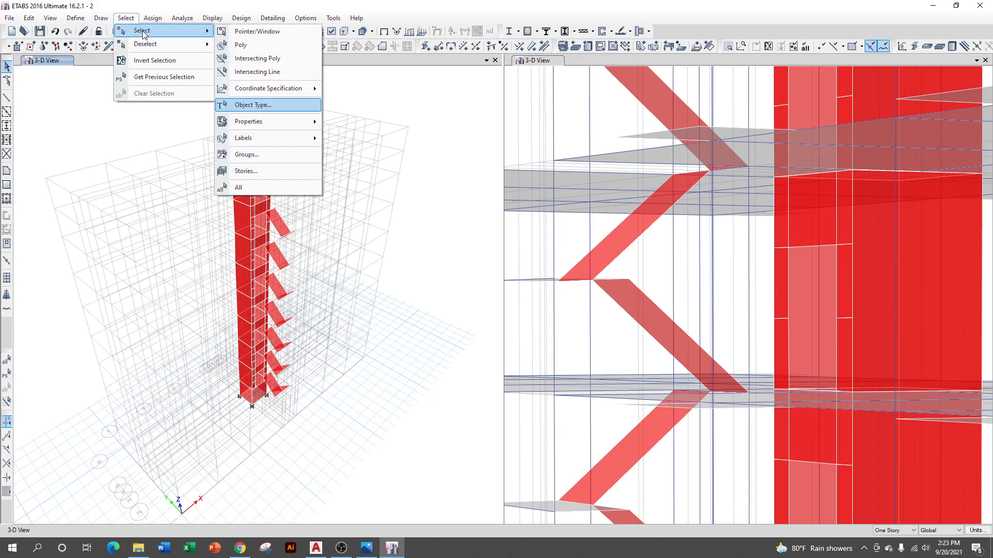
{"action": "left_click", "coordinate": [261, 105]}
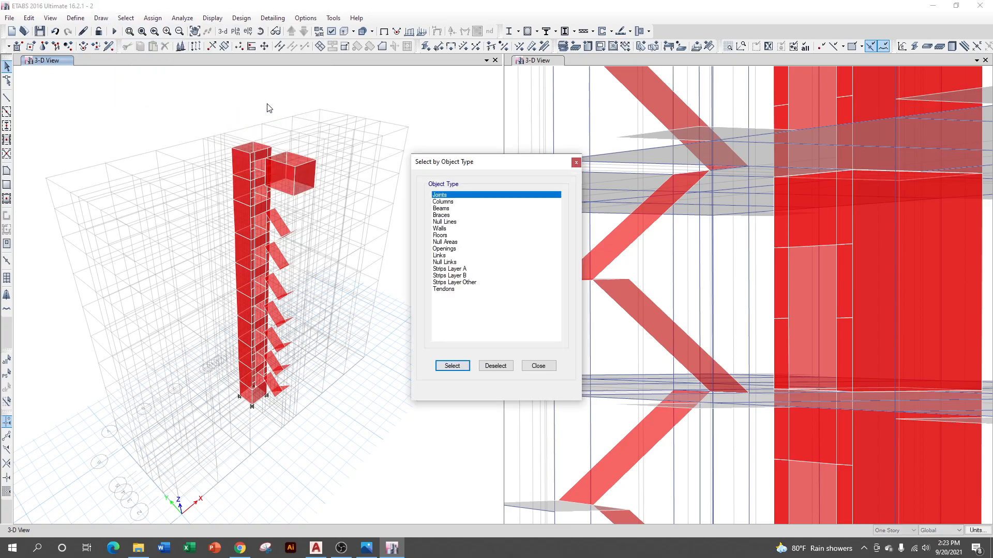
{"action": "double_click", "coordinate": [439, 228]}
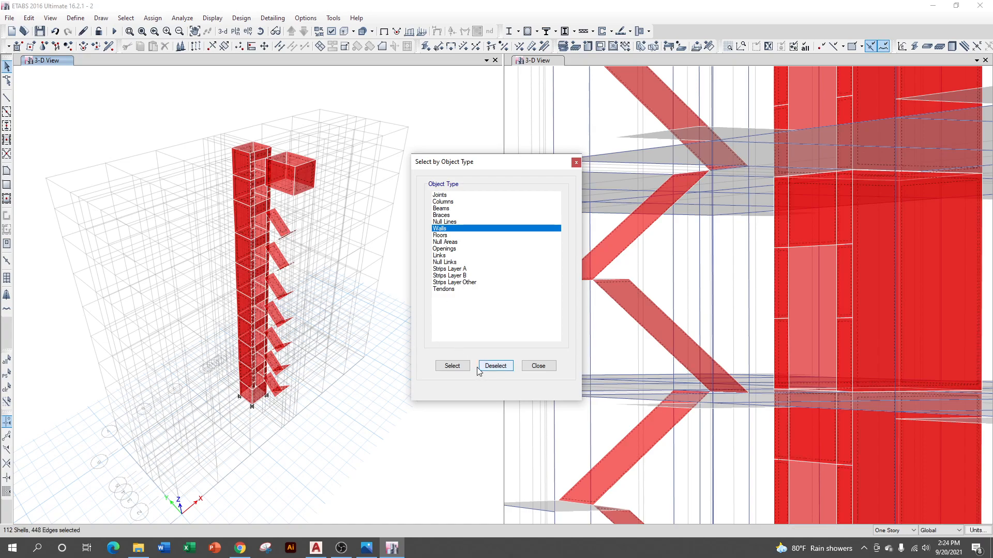
{"action": "left_click", "coordinate": [538, 366]}
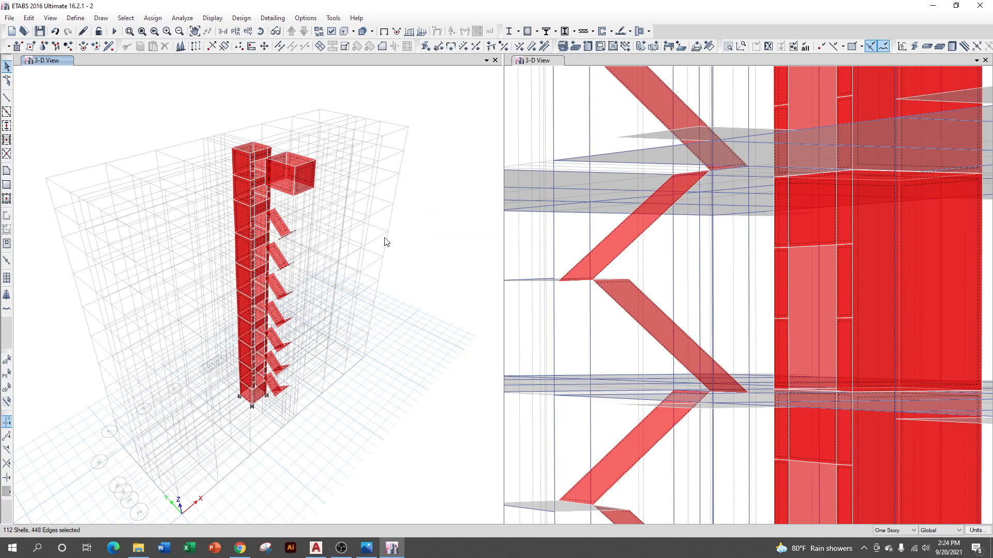
Step: Deselect the LANDING SLAB 6 INCH and WAIST SLAB 8 INCH objects and show only the remaining selection in the isolated 3-D view
{"action": "left_click", "coordinate": [126, 17]}
{"action": "mouse_move", "coordinate": [141, 44]}
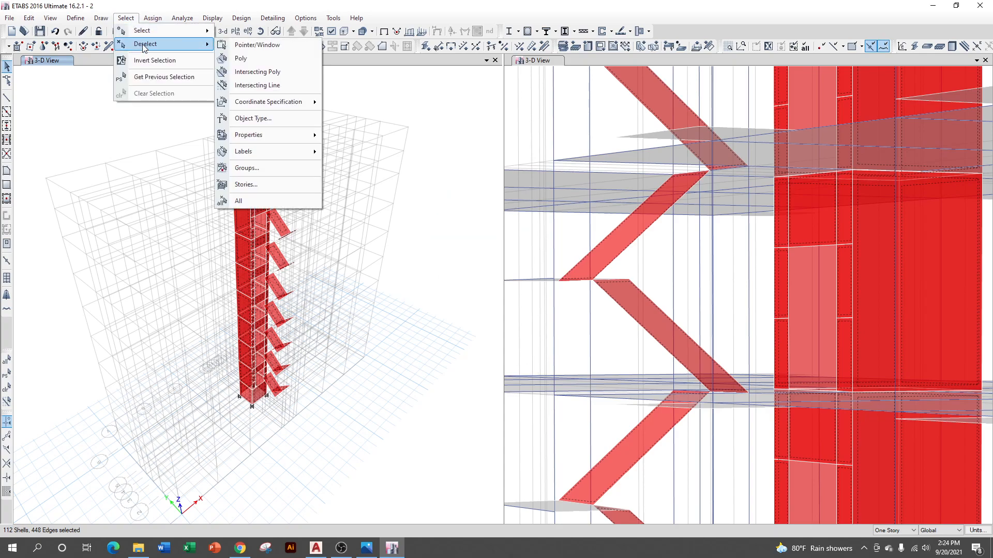
{"action": "mouse_move", "coordinate": [265, 136]}
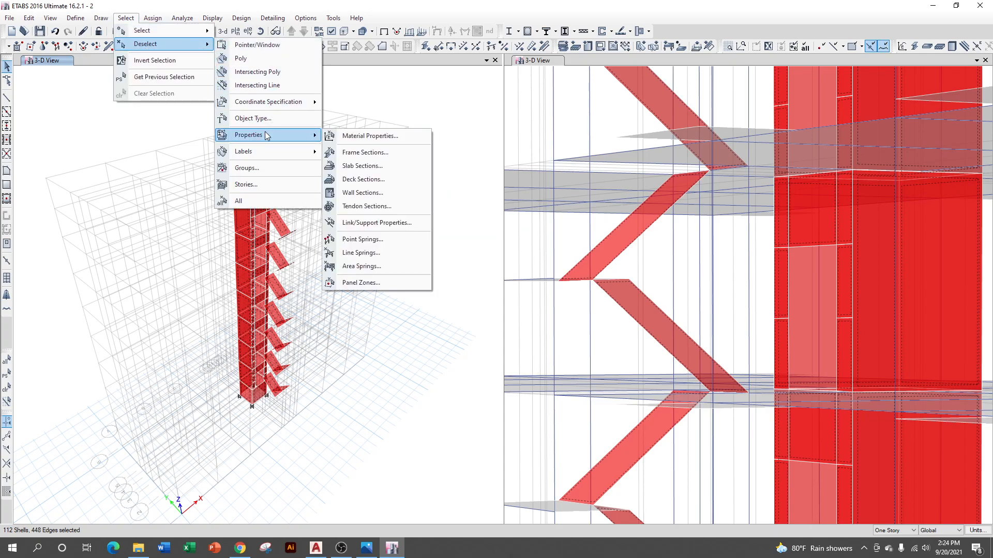
{"action": "left_click", "coordinate": [380, 168]}
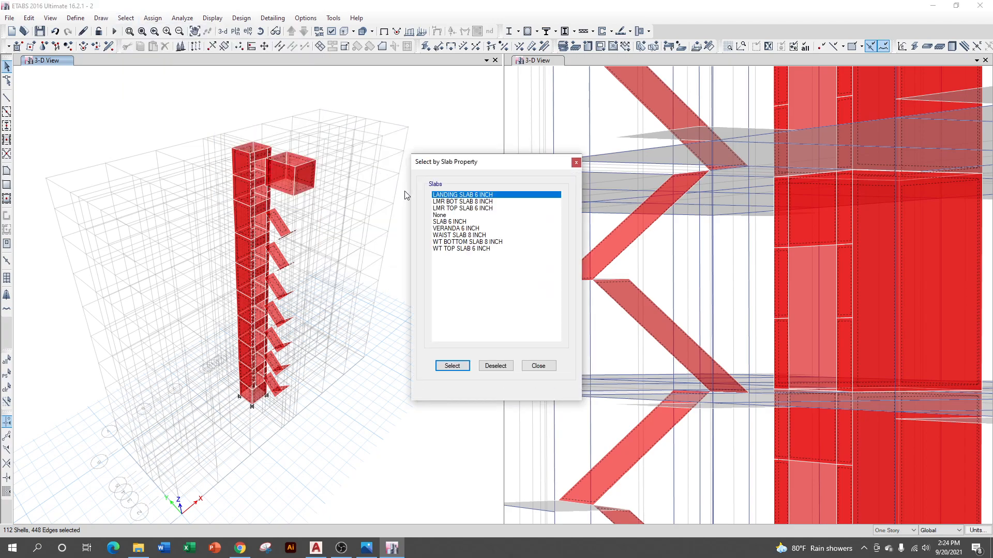
{"action": "left_click", "coordinate": [459, 236]}
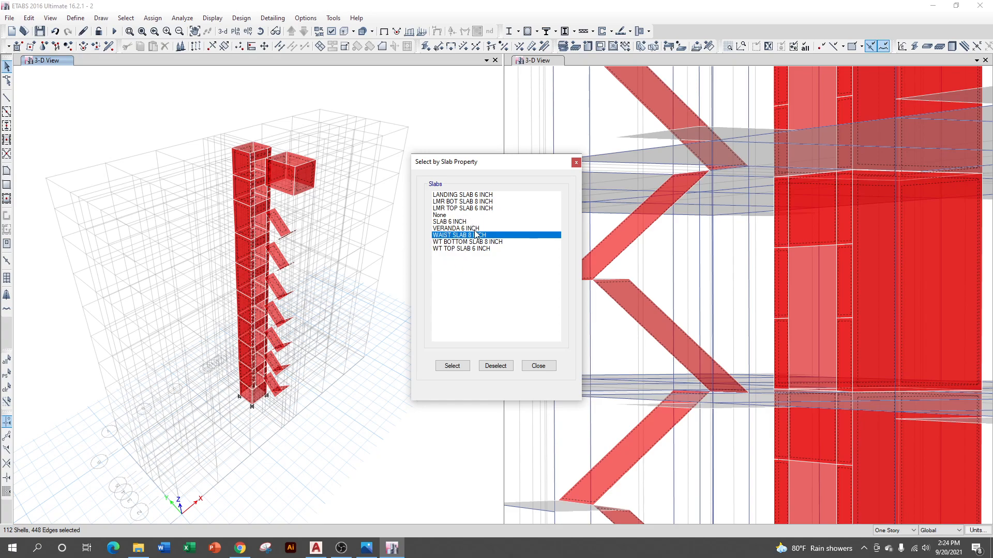
{"action": "left_click", "coordinate": [464, 195], "text": "ctrl"}
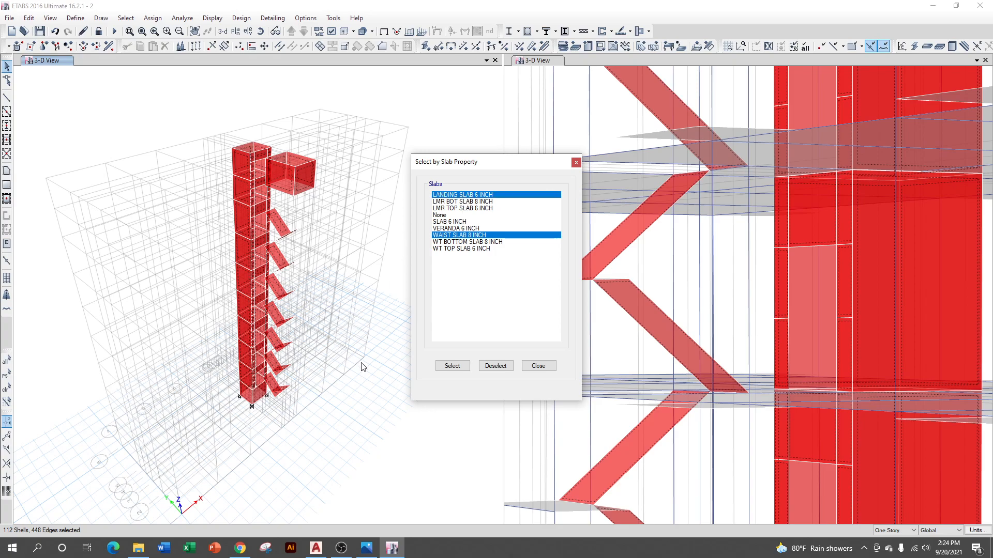
{"action": "left_click", "coordinate": [501, 367]}
{"action": "left_click", "coordinate": [536, 366]}
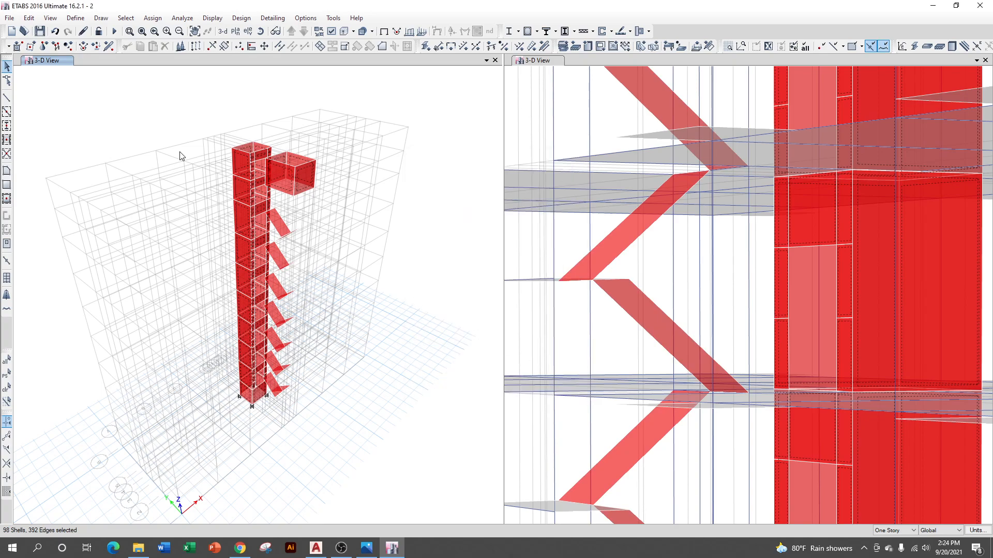
{"action": "right_click", "coordinate": [176, 110]}
{"action": "left_click", "coordinate": [234, 170]}
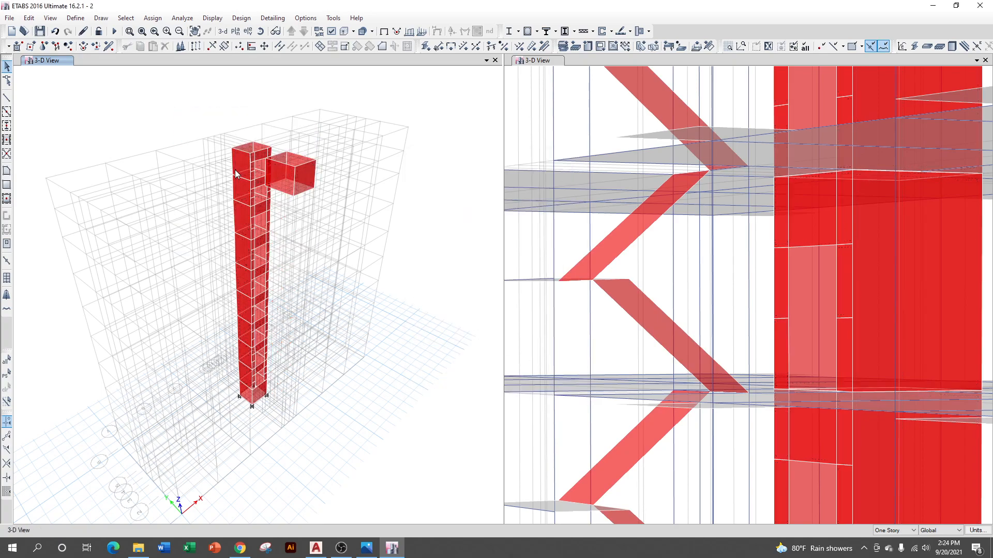
{"action": "scroll", "coordinate": [269, 276], "scroll_direction": "up", "scroll_amount": 3}
{"action": "scroll", "coordinate": [269, 276], "scroll_direction": "down", "scroll_amount": 3}
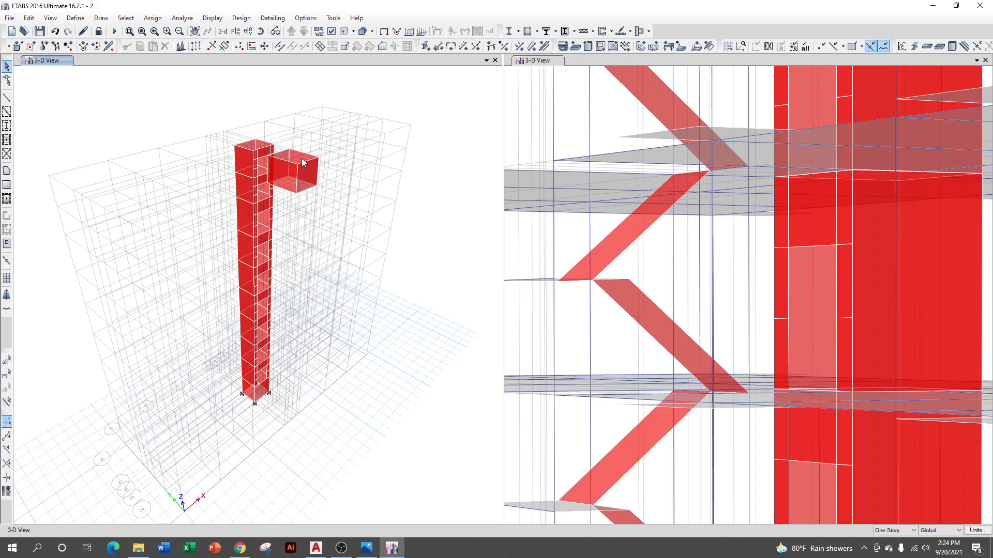
{"action": "scroll", "coordinate": [302, 159], "scroll_direction": "up", "scroll_amount": 3}
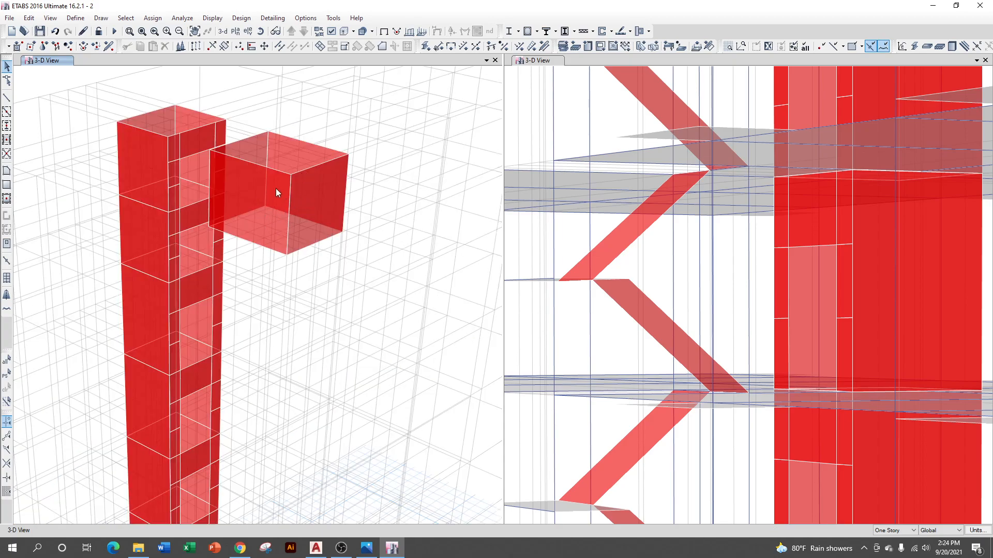
{"action": "scroll", "coordinate": [278, 191], "scroll_direction": "down", "scroll_amount": 5}
{"action": "scroll", "coordinate": [670, 208], "scroll_direction": "down", "scroll_amount": 10}
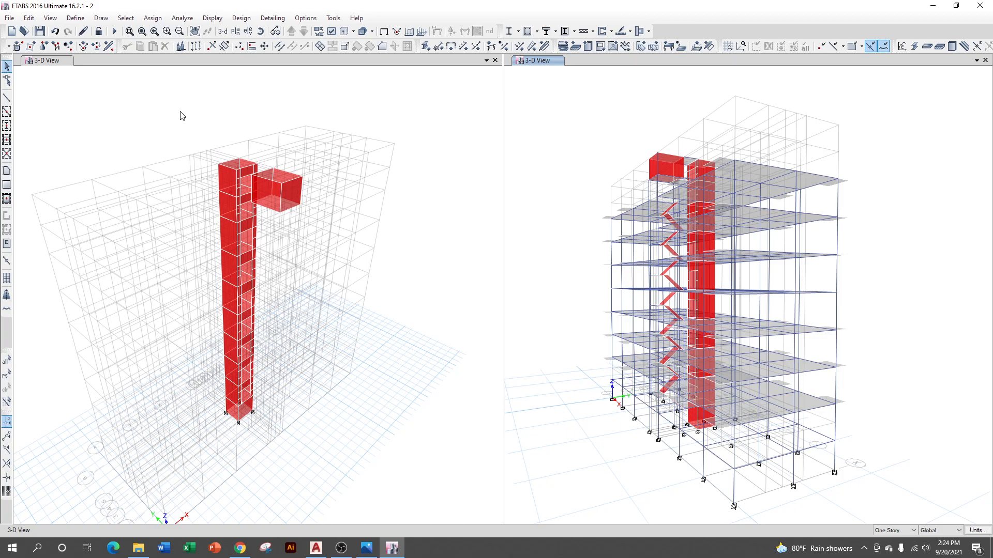
Step: Define new wall pier labels P2, P3, P4, P5, P6, P7, P8 and P9
{"action": "left_click", "coordinate": [77, 19]}
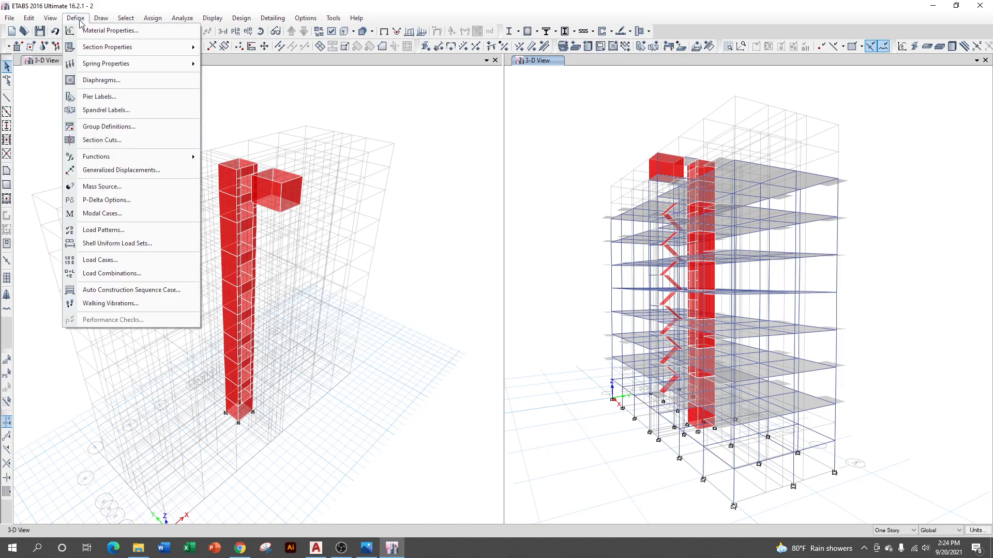
{"action": "left_click", "coordinate": [98, 97]}
{"action": "double_click", "coordinate": [449, 233]}
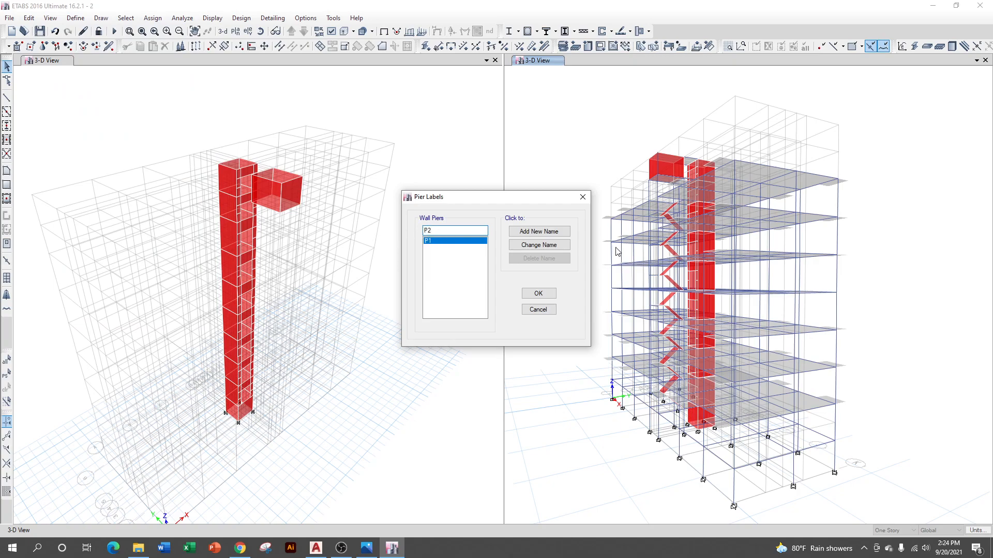
{"action": "left_click", "coordinate": [539, 231]}
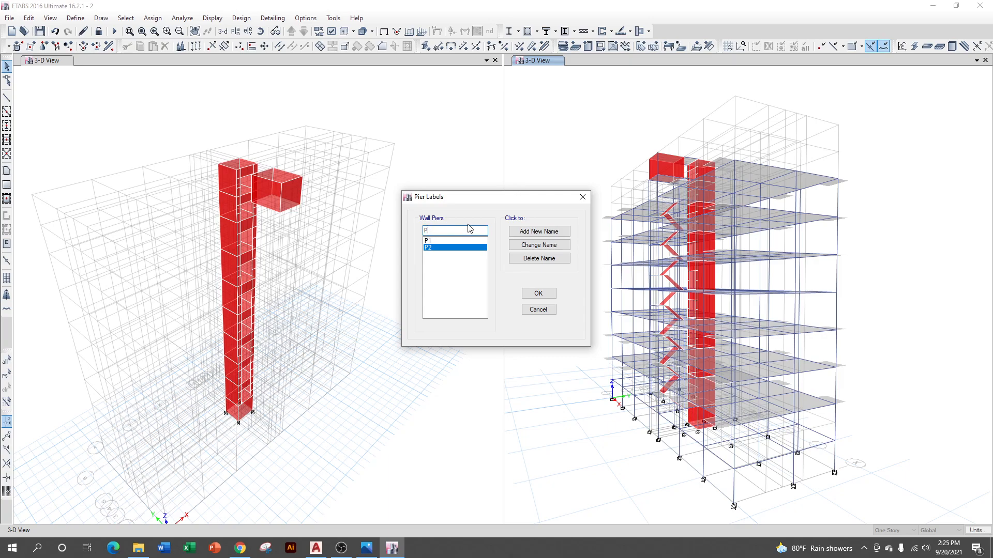
{"action": "left_click", "coordinate": [538, 231]}
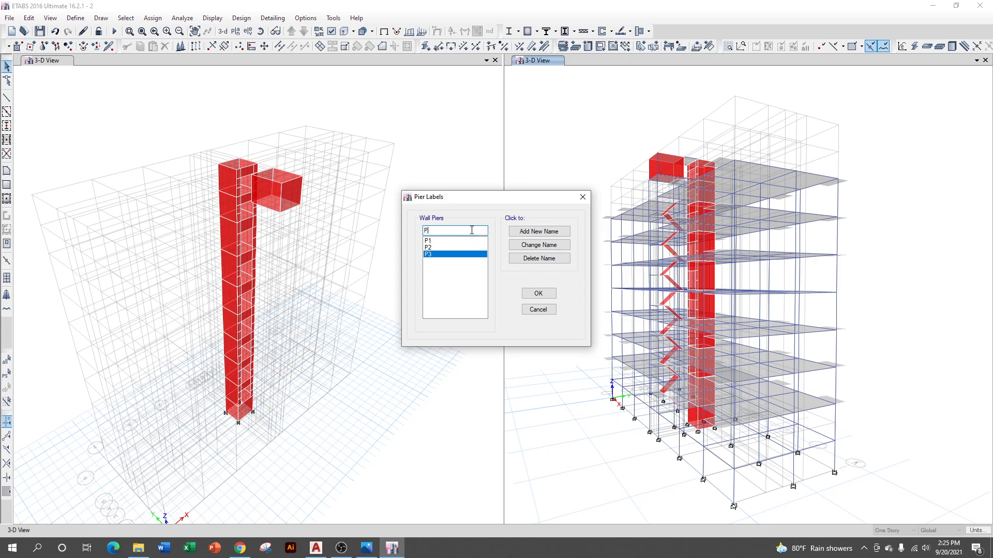
{"action": "left_click", "coordinate": [565, 234]}
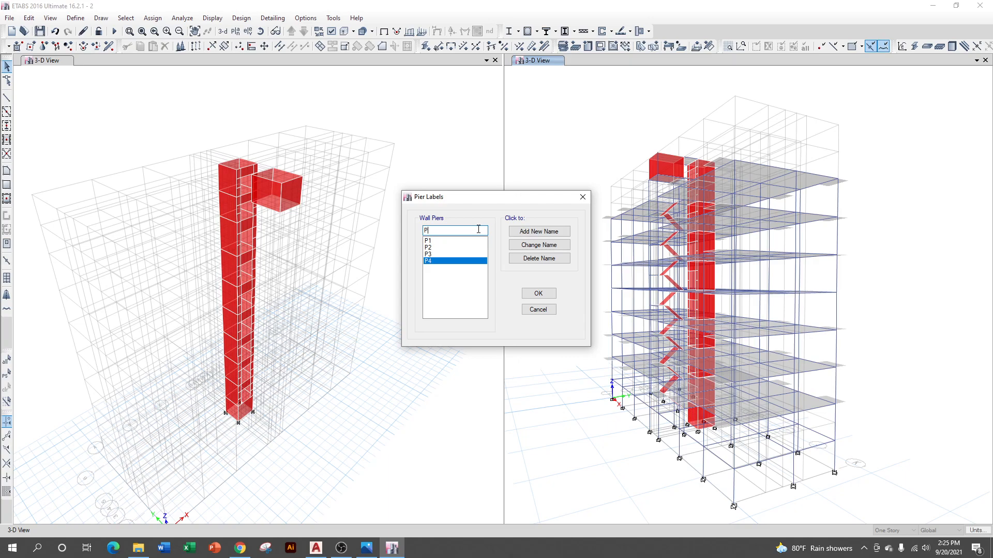
{"action": "left_click", "coordinate": [510, 232]}
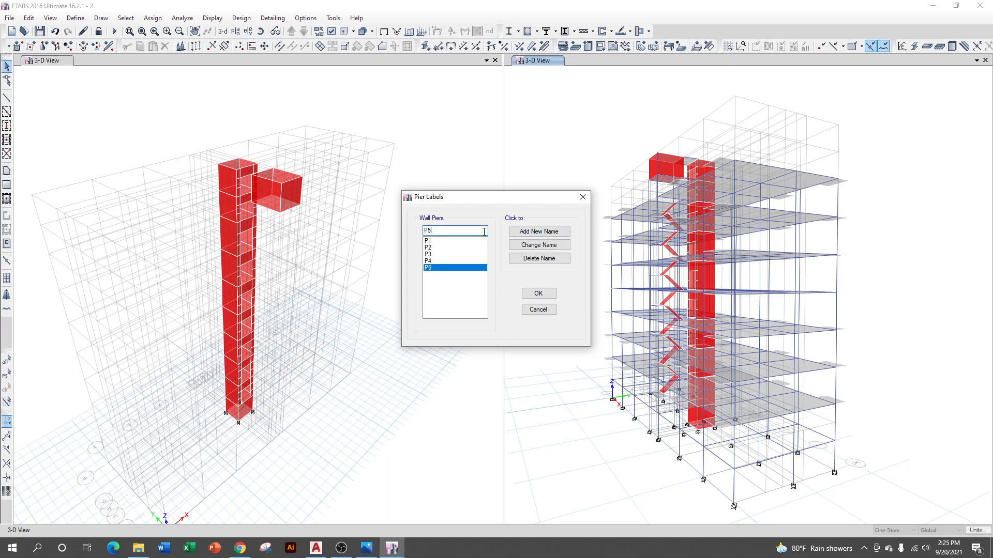
{"action": "type", "text": "P6"}
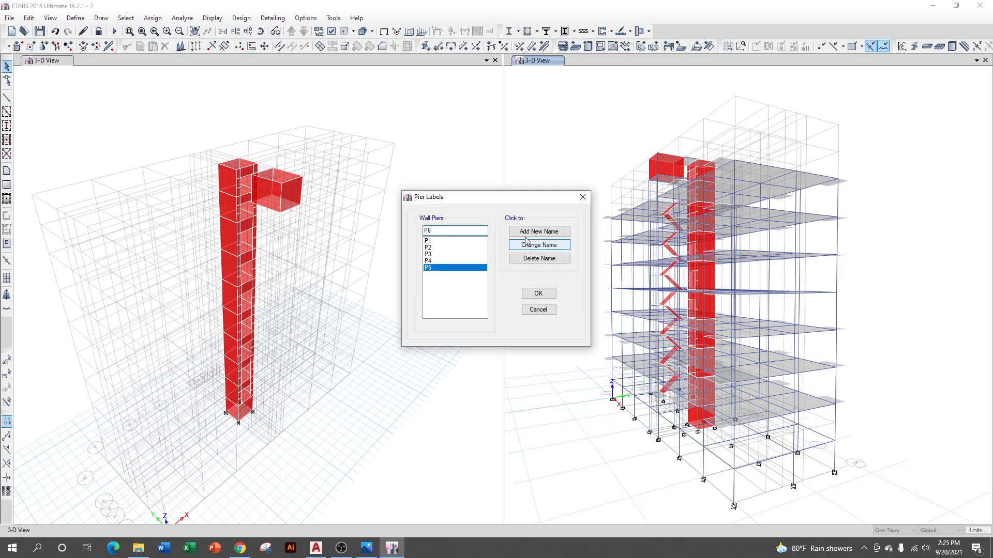
{"action": "left_click", "coordinate": [527, 233]}
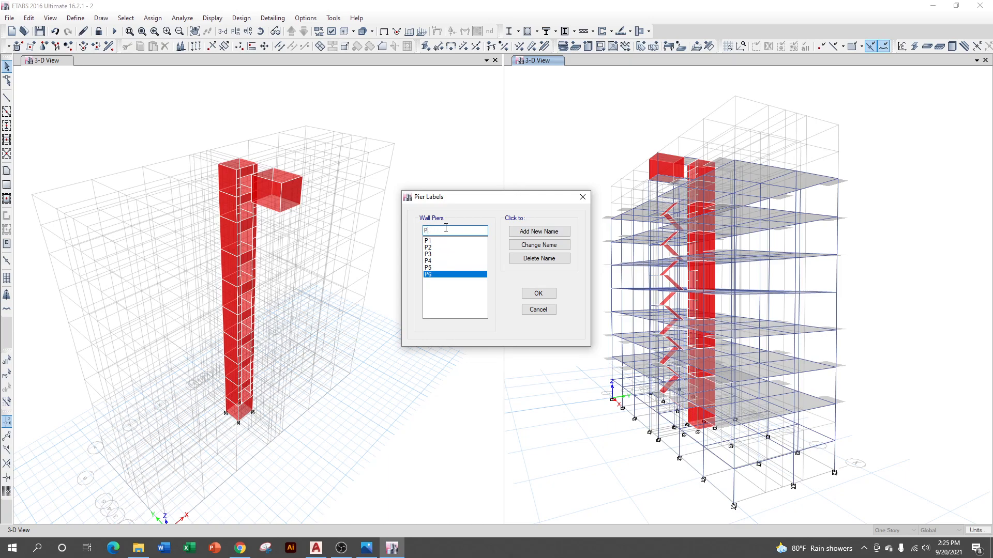
{"action": "left_click", "coordinate": [537, 232]}
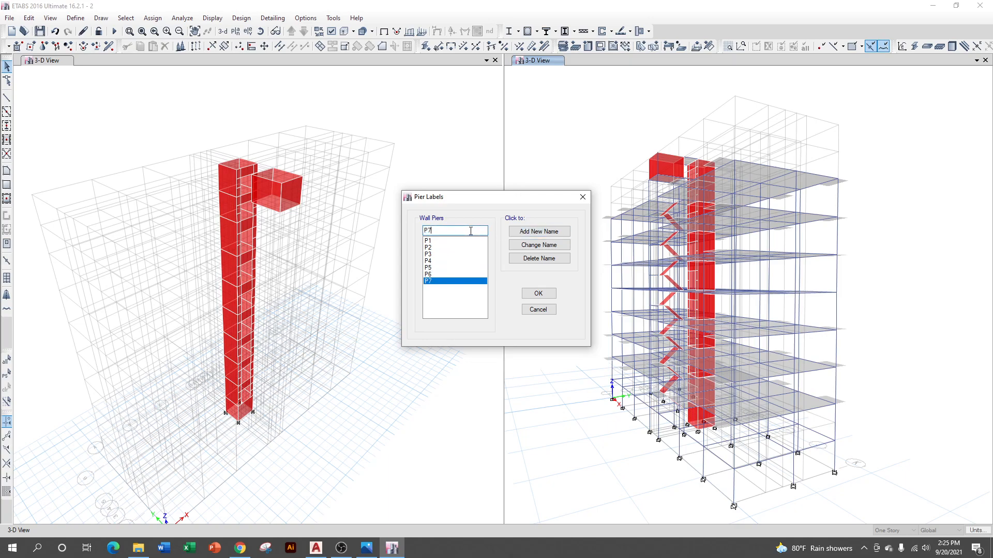
{"action": "left_click", "coordinate": [525, 232]}
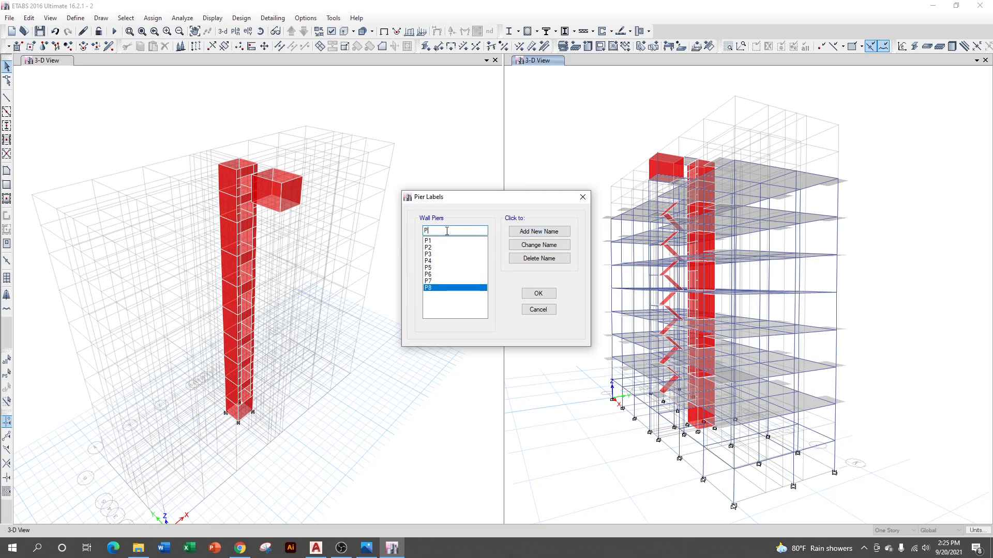
{"action": "left_click", "coordinate": [538, 232]}
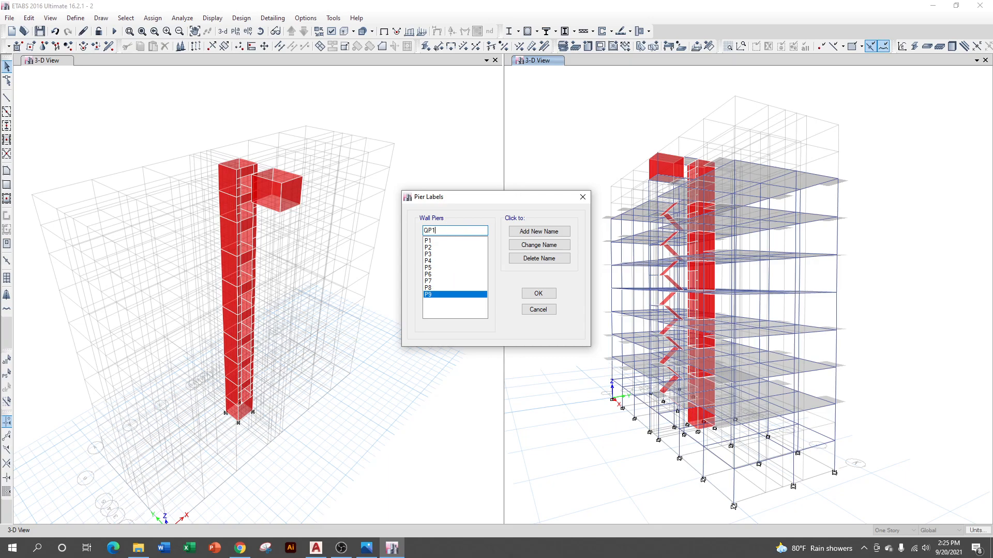
Step: Add the wall pier labels QP10 through QP15 and accept the pier label definitions
{"action": "left_click", "coordinate": [564, 232]}
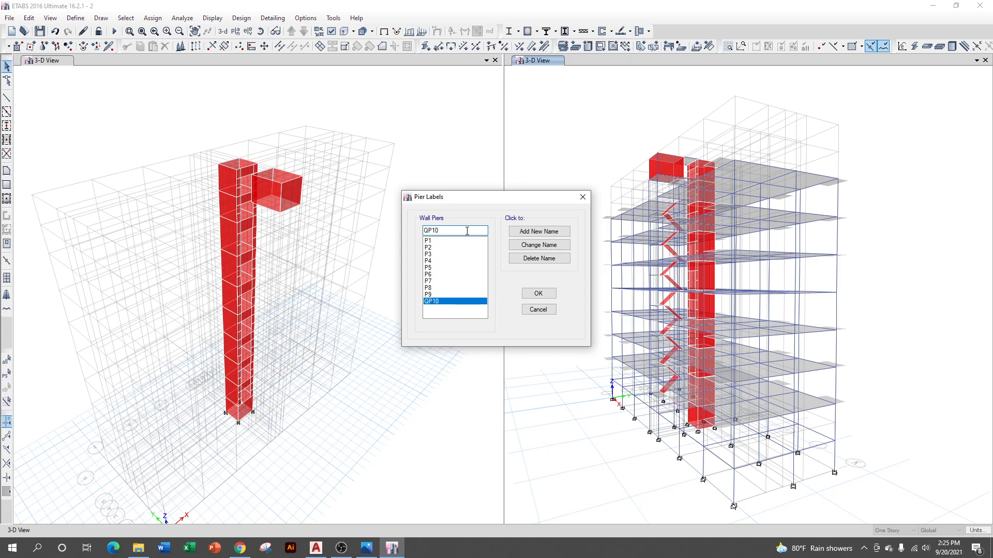
{"action": "left_click", "coordinate": [539, 231]}
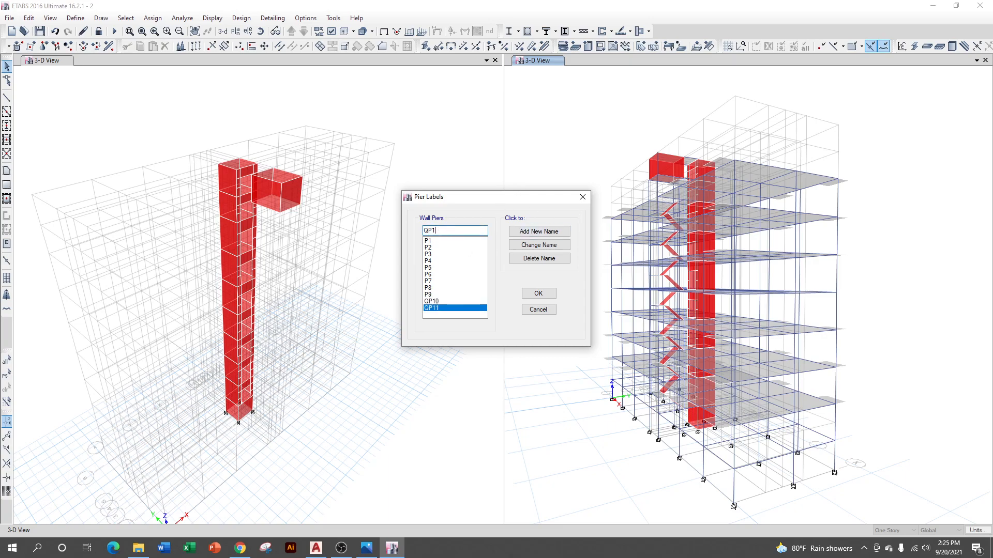
{"action": "left_click", "coordinate": [539, 232]}
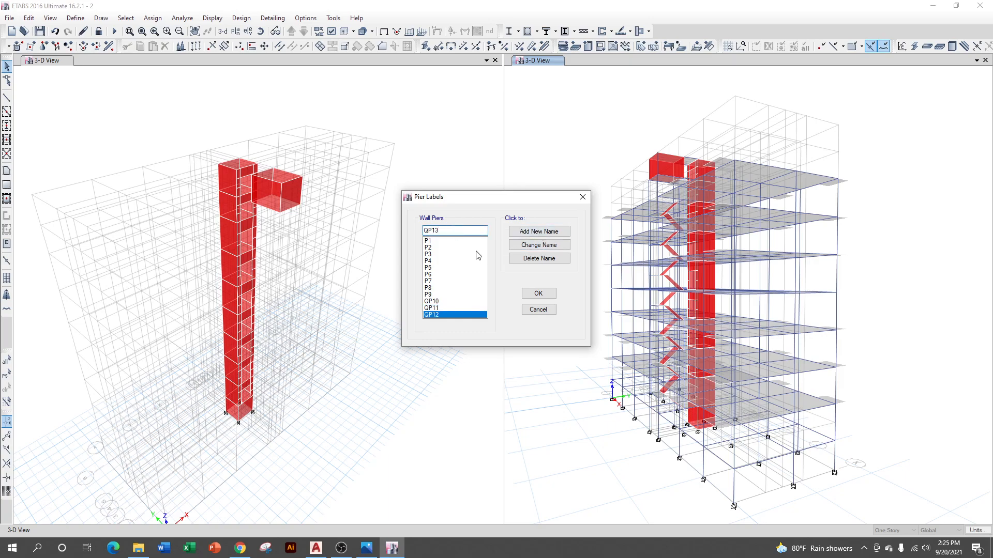
{"action": "left_click", "coordinate": [538, 232]}
{"action": "left_click", "coordinate": [475, 231]}
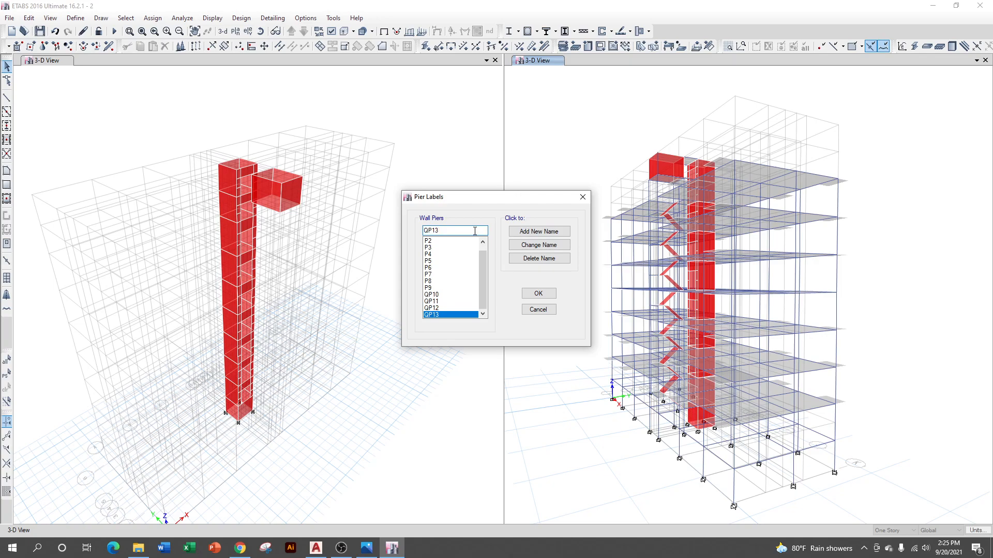
{"action": "left_click", "coordinate": [539, 232]}
{"action": "left_click", "coordinate": [473, 231]}
{"action": "left_click", "coordinate": [524, 233]}
{"action": "scroll", "coordinate": [462, 306], "scroll_direction": "up", "scroll_amount": 1}
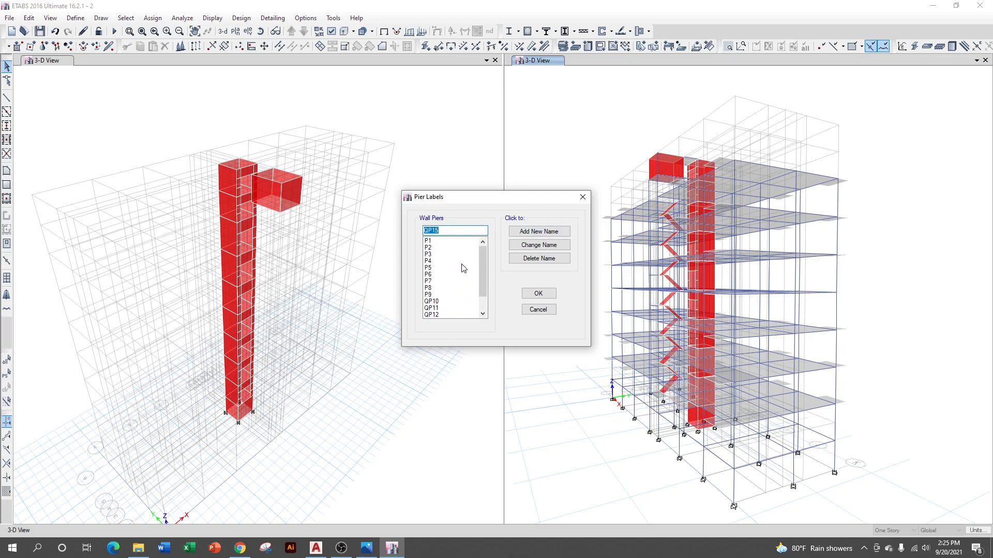
{"action": "left_click", "coordinate": [537, 294]}
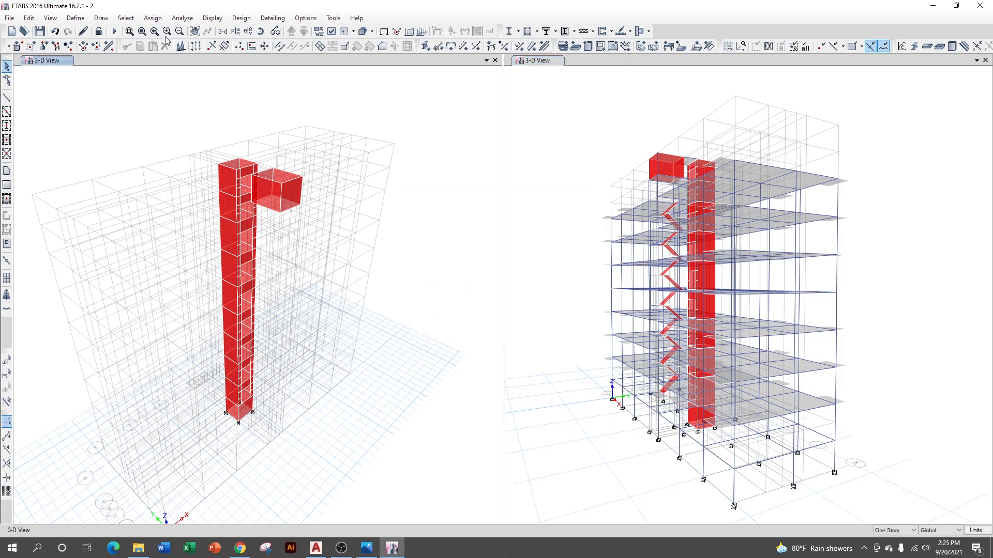
Step: Review the wall spandrel label definitions and accept them with S1 as the only label
{"action": "left_click", "coordinate": [68, 19]}
{"action": "left_click", "coordinate": [106, 110]}
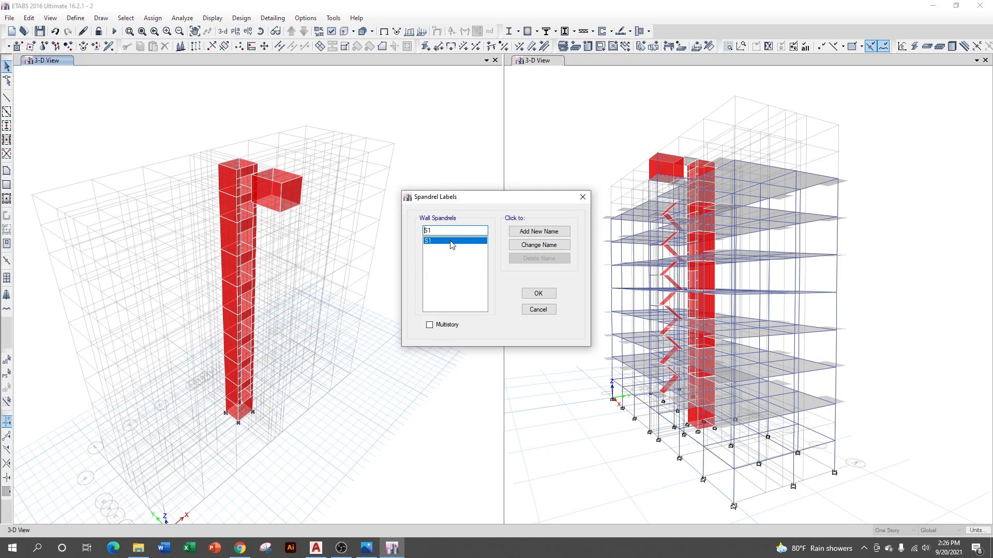
{"action": "left_click", "coordinate": [538, 294]}
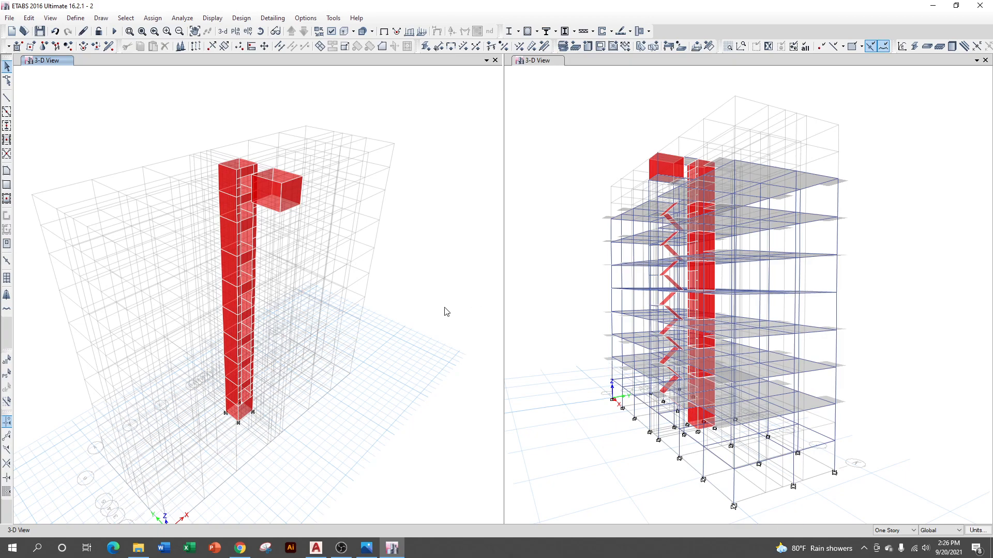
Step: Show only the selected wall objects in the isolated 3-D view, without the grid lines, and face the core along the Y axis
{"action": "right_click", "coordinate": [409, 163]}
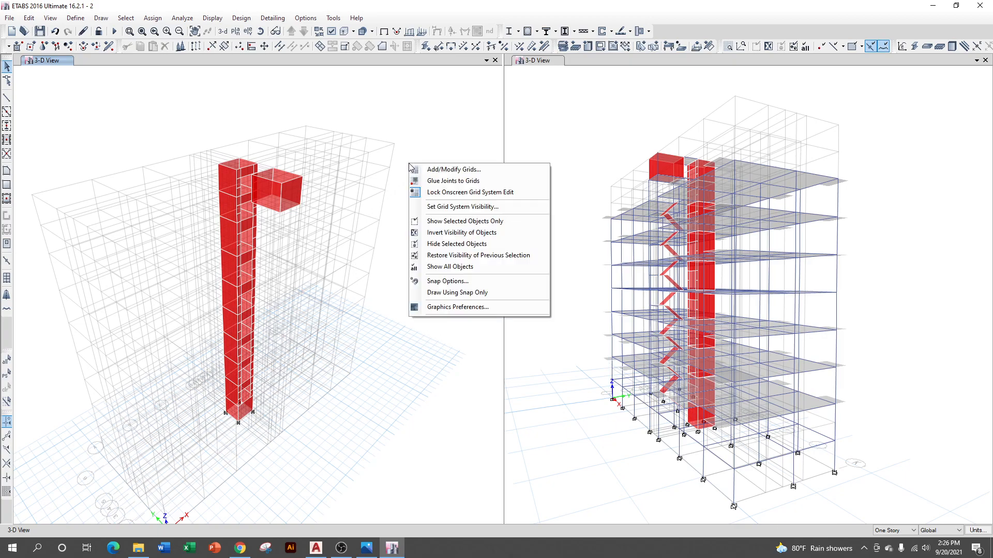
{"action": "left_click", "coordinate": [445, 221]}
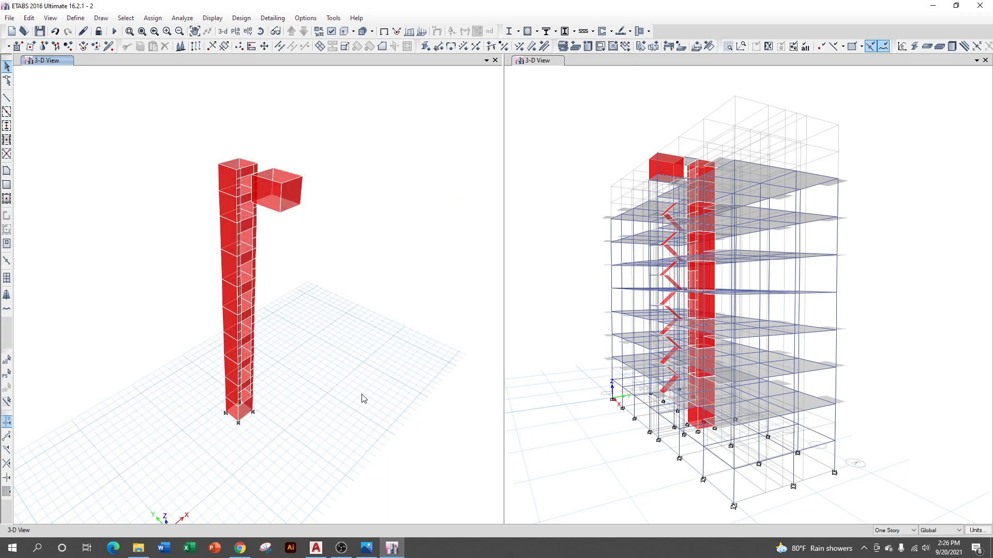
{"action": "middle_click_drag", "start_coordinate": [313, 468], "coordinate": [254, 451], "text": "shift"}
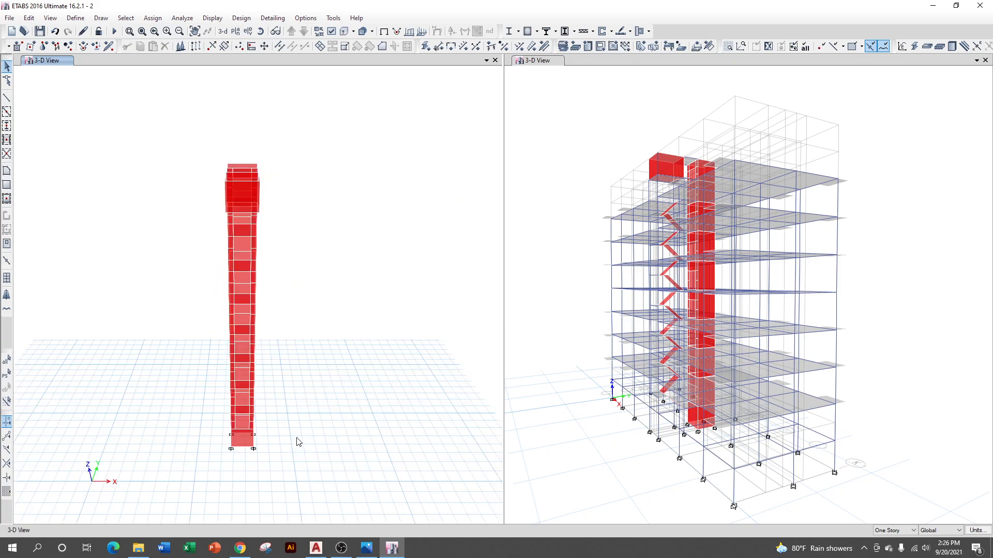
{"action": "scroll", "coordinate": [293, 310], "scroll_direction": "down", "scroll_amount": 3}
{"action": "scroll", "coordinate": [311, 368], "scroll_direction": "up", "scroll_amount": 3}
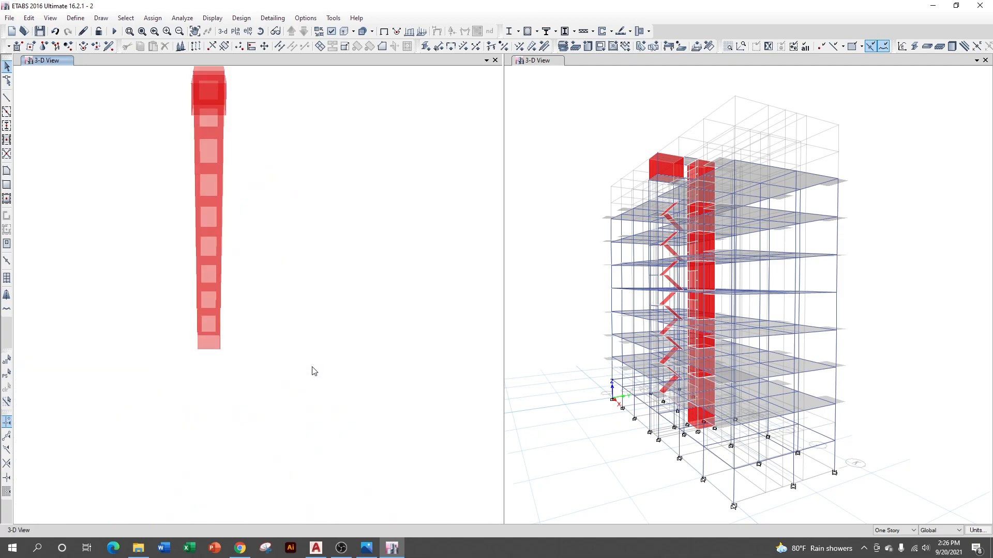
{"action": "scroll", "coordinate": [284, 364], "scroll_direction": "down", "scroll_amount": 3}
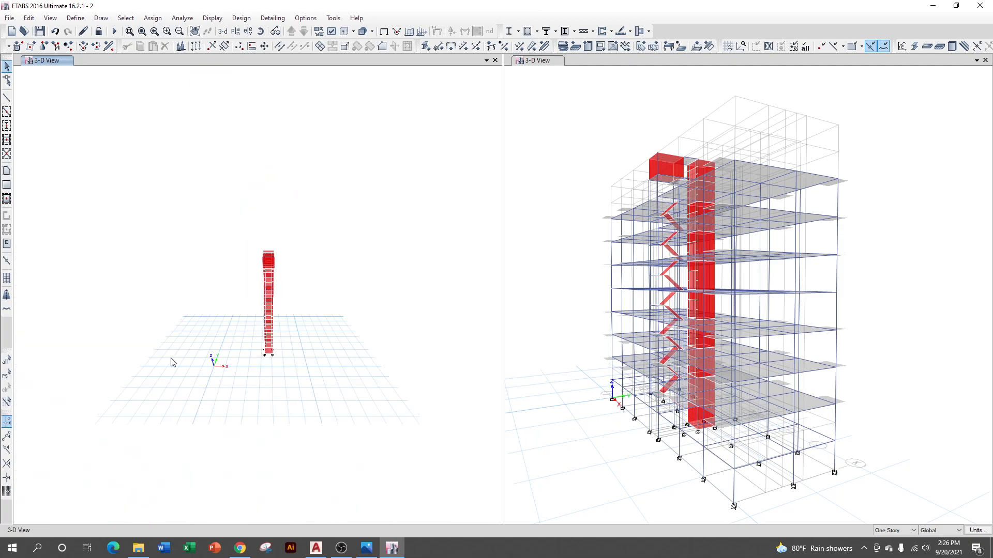
{"action": "scroll", "coordinate": [287, 368], "scroll_direction": "up", "scroll_amount": 3}
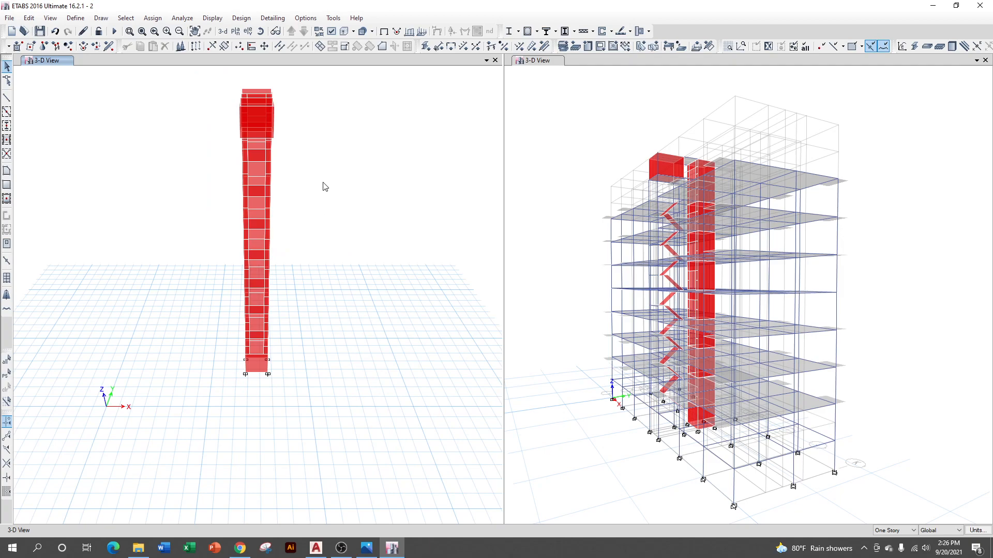
Step: Switch the full-building 3-D view to the Story6 plan view
{"action": "left_click", "coordinate": [575, 226]}
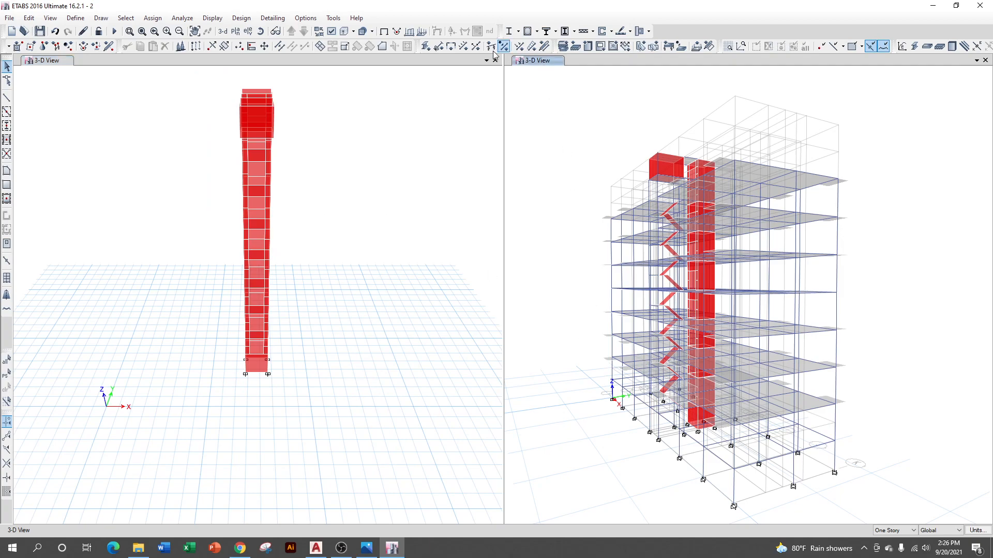
{"action": "left_click", "coordinate": [245, 32]}
{"action": "left_click", "coordinate": [443, 269]}
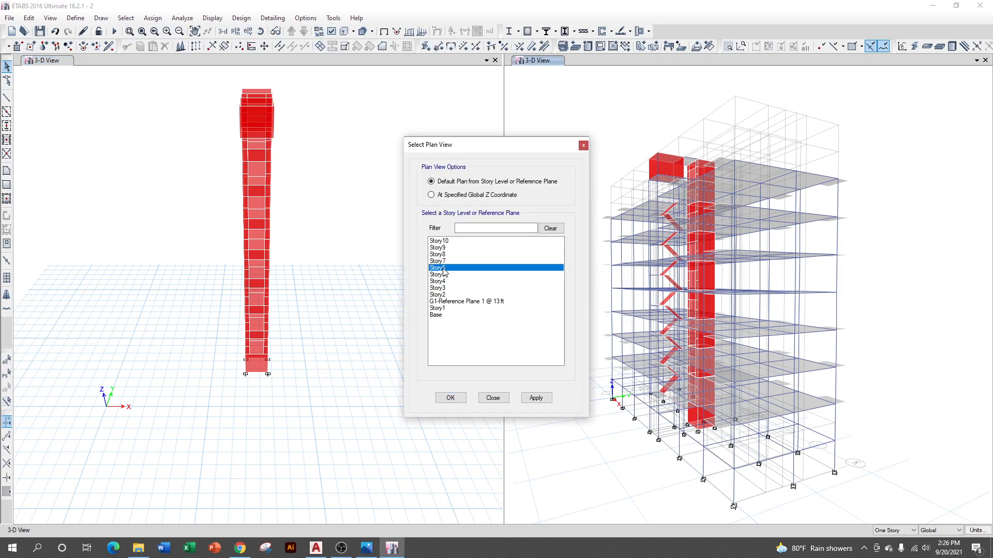
{"action": "left_click", "coordinate": [536, 398]}
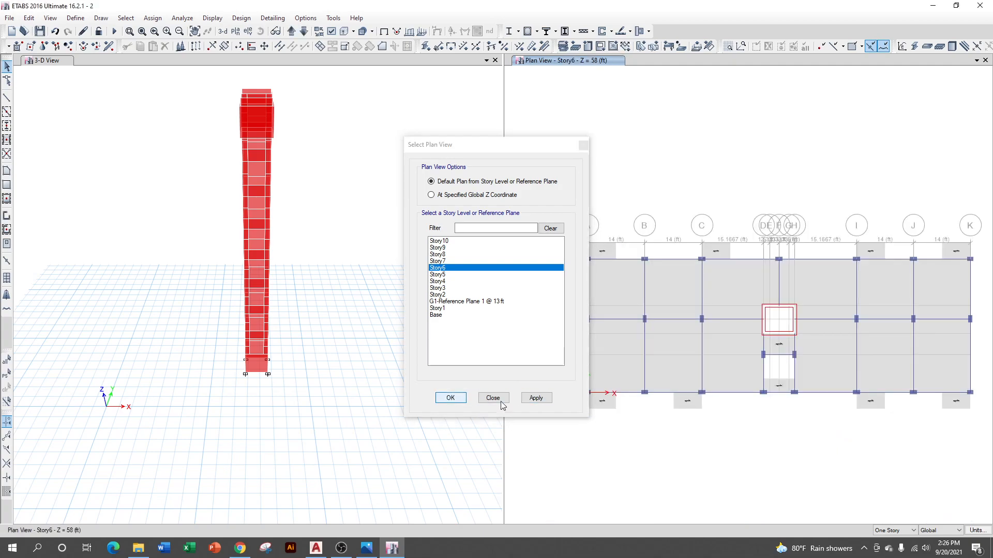
{"action": "left_click", "coordinate": [450, 398]}
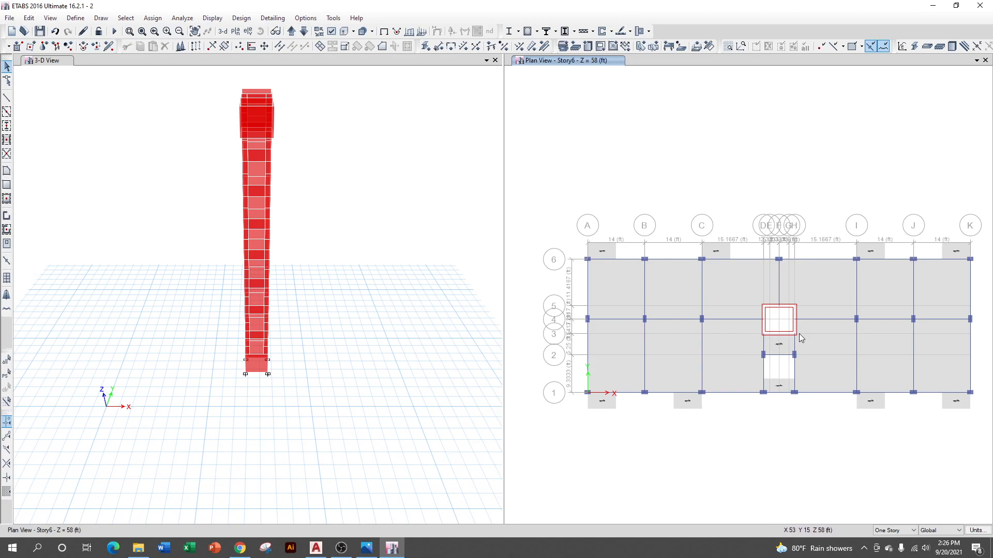
{"action": "scroll", "coordinate": [599, 343], "scroll_direction": "up", "scroll_amount": 3}
{"action": "scroll", "coordinate": [558, 323], "scroll_direction": "down", "scroll_amount": 3}
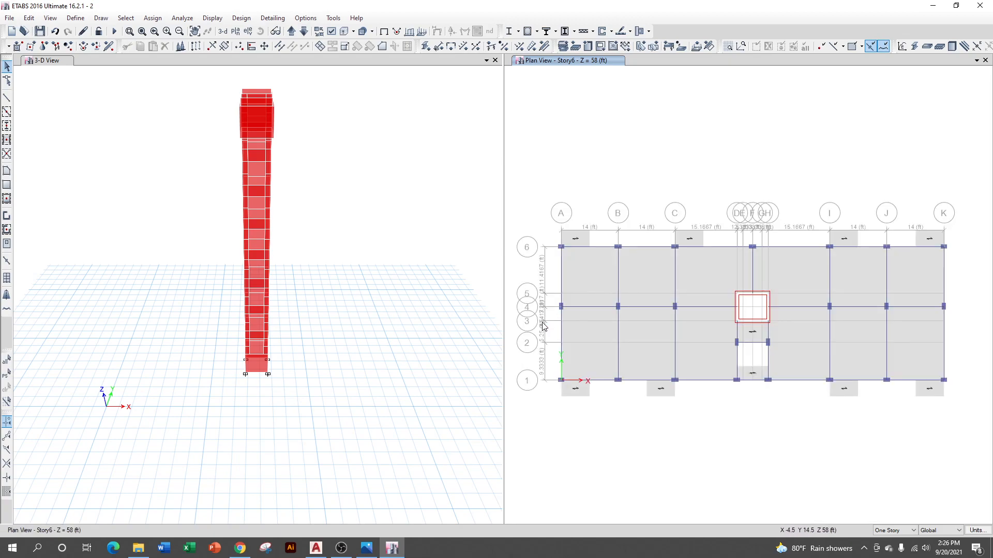
Step: Switch the isolated wall 3-D view to the elevation at grid line 3
{"action": "left_click", "coordinate": [353, 228]}
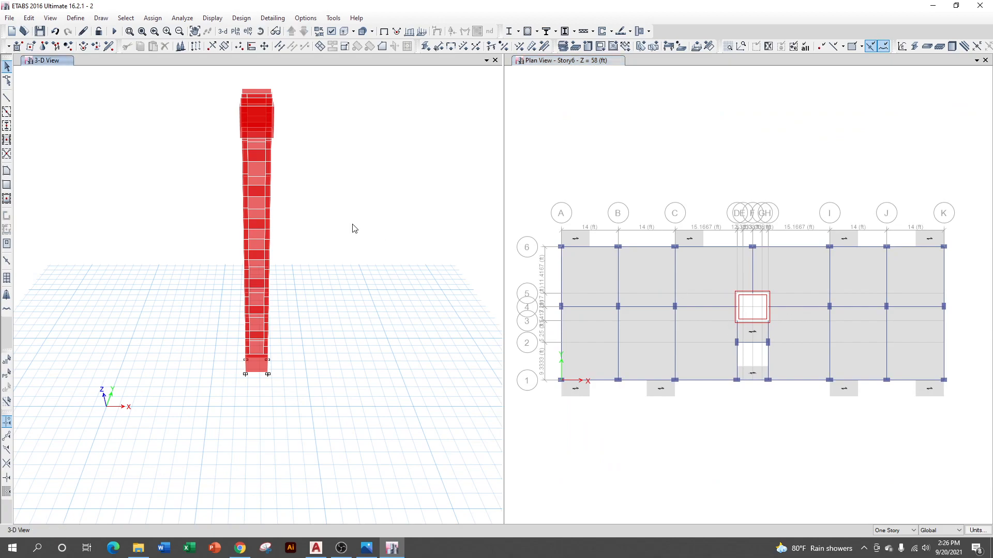
{"action": "left_click", "coordinate": [248, 34]}
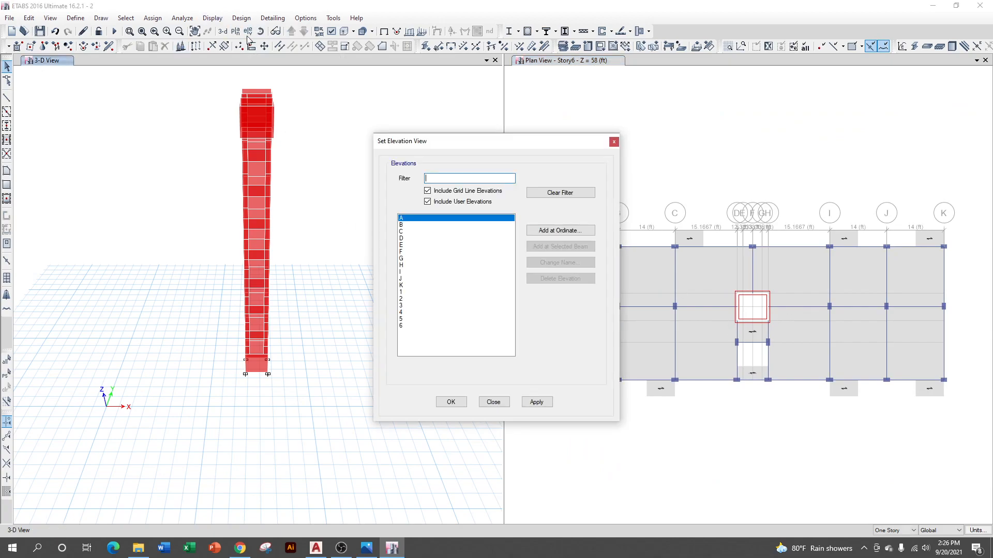
{"action": "left_click", "coordinate": [51, 65]}
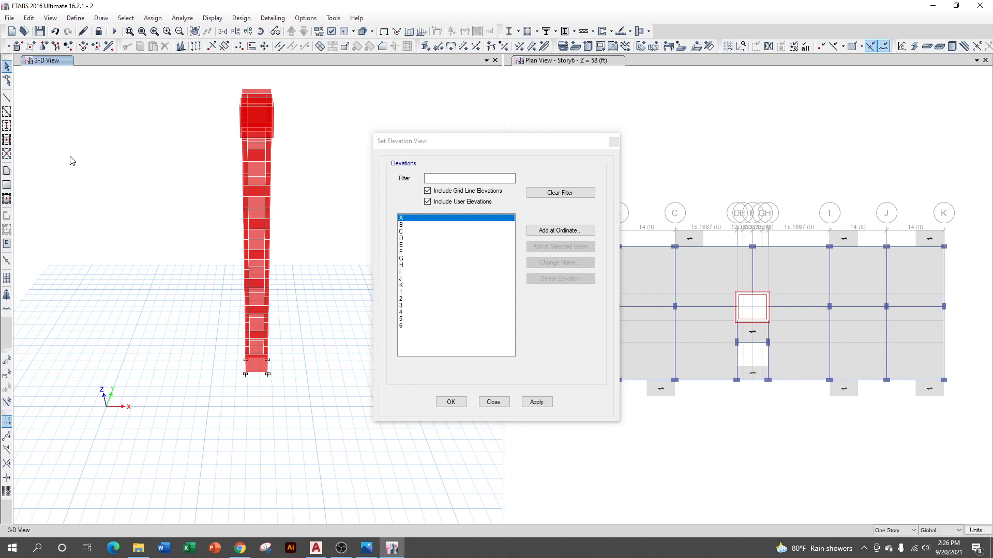
{"action": "left_click", "coordinate": [402, 306]}
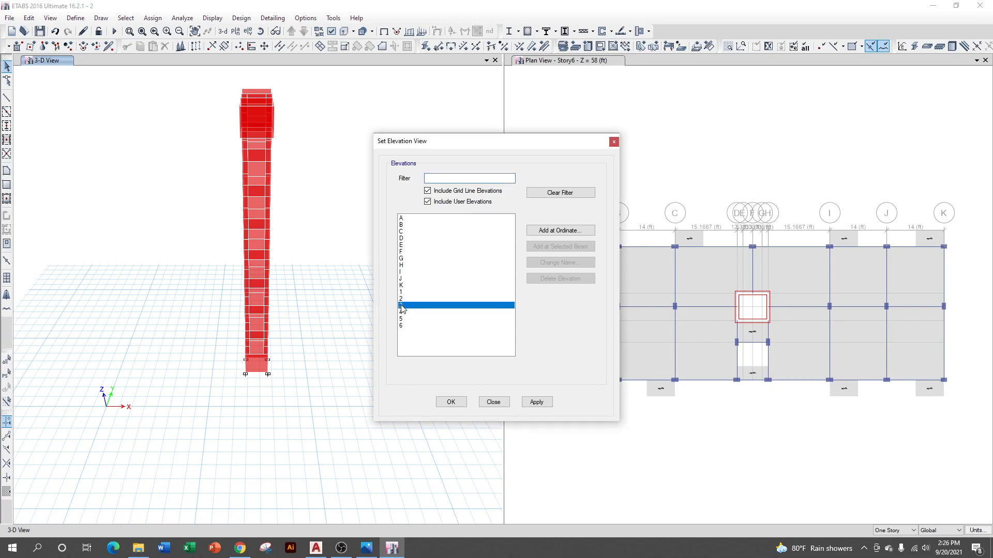
{"action": "left_click", "coordinate": [526, 404]}
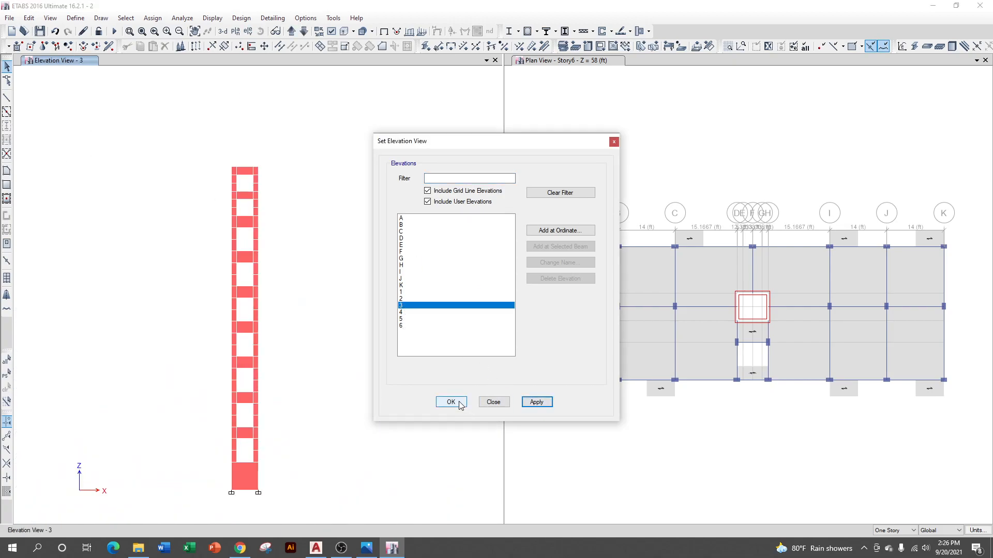
Step: Accept the elevation choice at grid line 3 and close its settings
{"action": "left_click", "coordinate": [448, 403]}
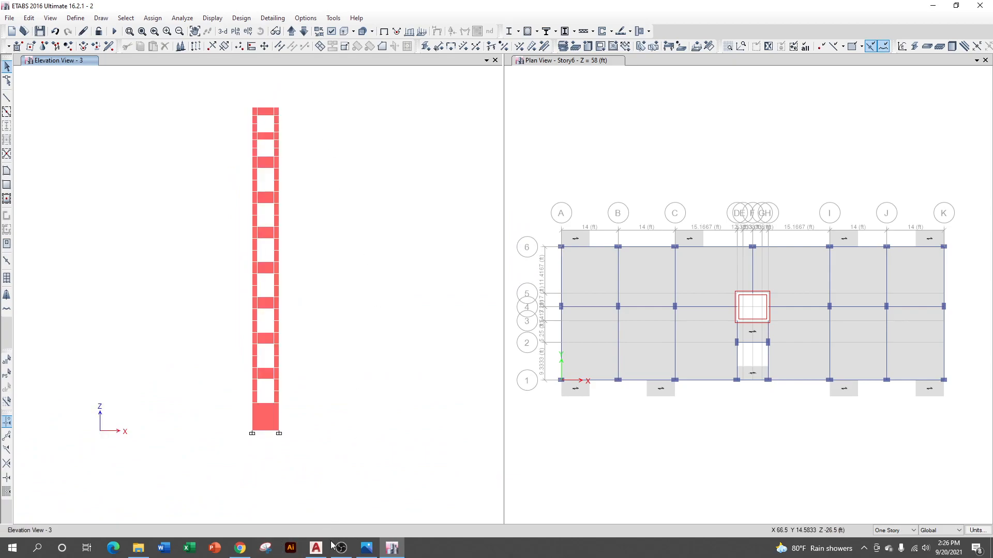
Step: Switch to Chrome to examine the wall pier and spandrel labeling figures on the CSI Knowledge Base page, and return to ETABS
{"action": "left_click", "coordinate": [241, 549]}
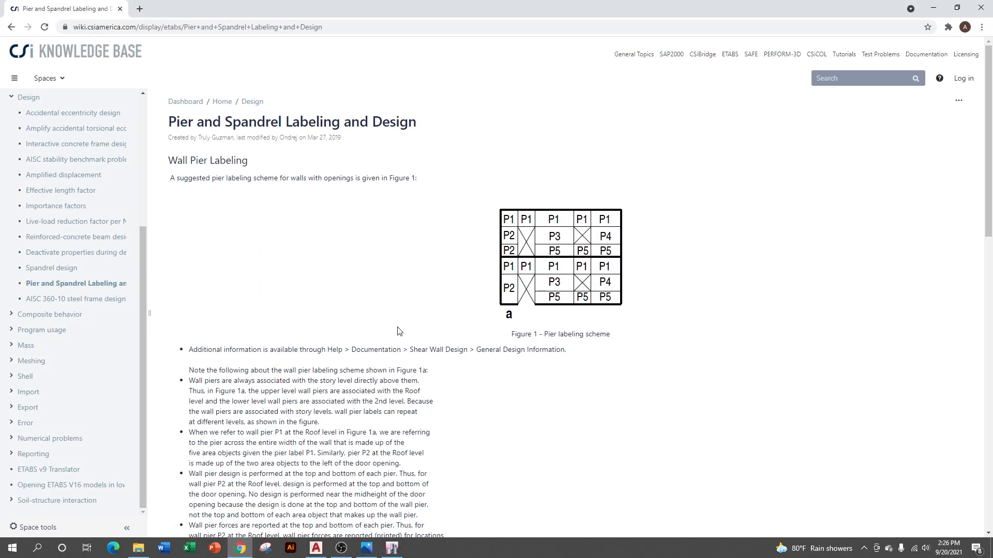
{"action": "scroll", "coordinate": [437, 274], "scroll_direction": "down", "scroll_amount": 1}
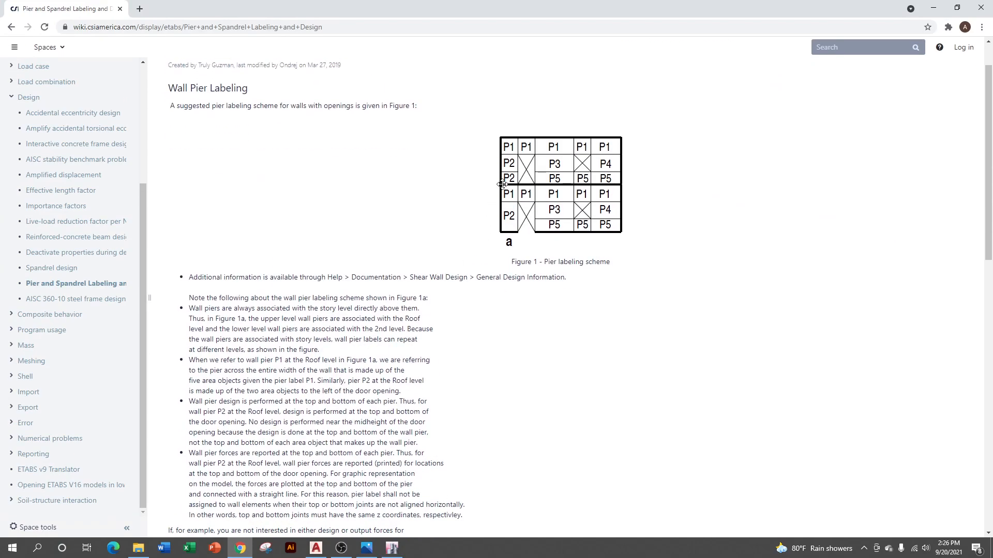
{"action": "scroll", "coordinate": [465, 188], "scroll_direction": "down", "scroll_amount": 4}
{"action": "scroll", "coordinate": [473, 213], "scroll_direction": "up", "scroll_amount": 4}
{"action": "scroll", "coordinate": [475, 219], "scroll_direction": "down", "scroll_amount": 4}
{"action": "scroll", "coordinate": [476, 223], "scroll_direction": "down", "scroll_amount": 2}
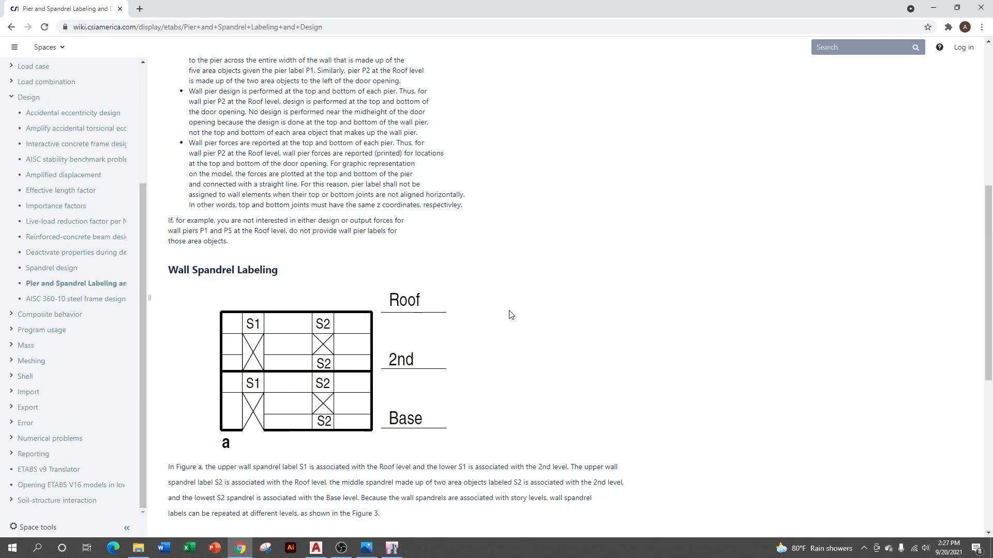
{"action": "scroll", "coordinate": [519, 313], "scroll_direction": "up", "scroll_amount": 5}
{"action": "scroll", "coordinate": [516, 313], "scroll_direction": "down", "scroll_amount": 3}
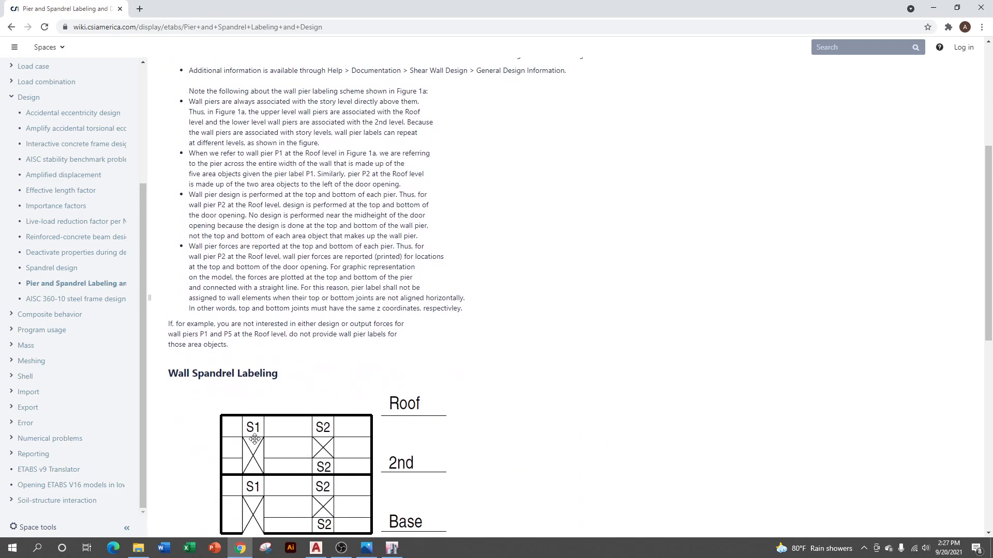
{"action": "scroll", "coordinate": [255, 439], "scroll_direction": "down", "scroll_amount": 1}
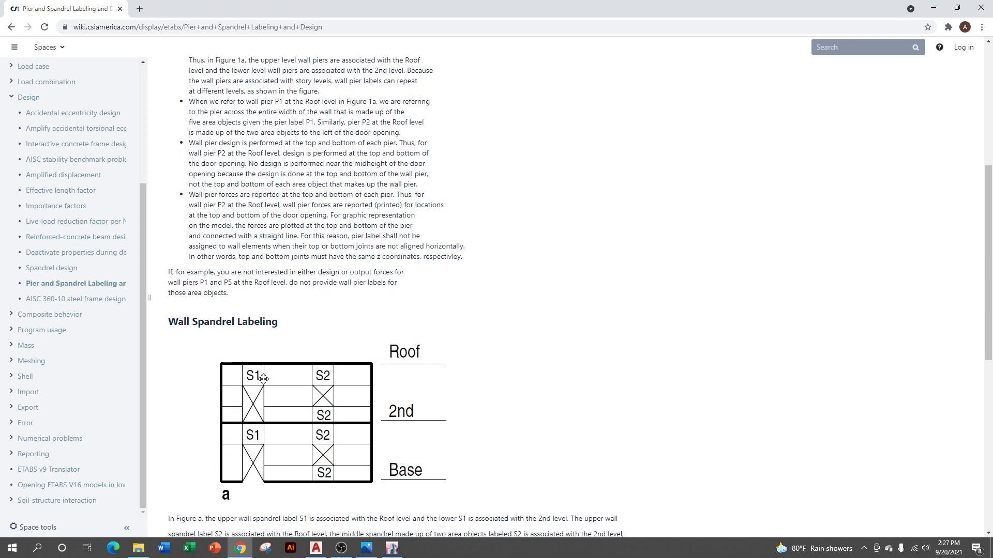
{"action": "scroll", "coordinate": [553, 348], "scroll_direction": "up", "scroll_amount": 6}
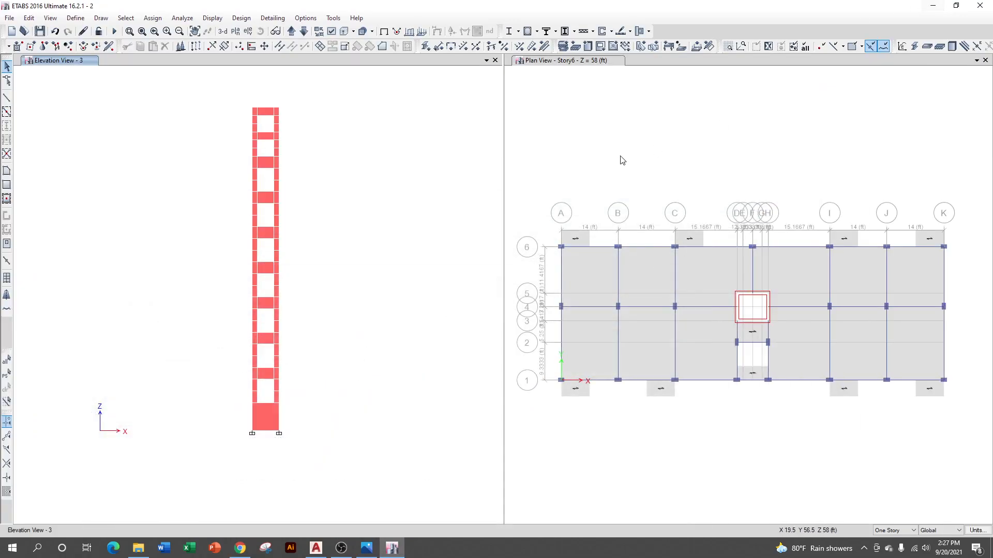
{"action": "left_click", "coordinate": [932, 8]}
Step: Select the nine wall segments adjoining the left ends of the beams between openings, from the top of the elevation to the lowest opening
{"action": "scroll", "coordinate": [335, 158], "scroll_direction": "up", "scroll_amount": 3}
{"action": "scroll", "coordinate": [333, 164], "scroll_direction": "down", "scroll_amount": 3}
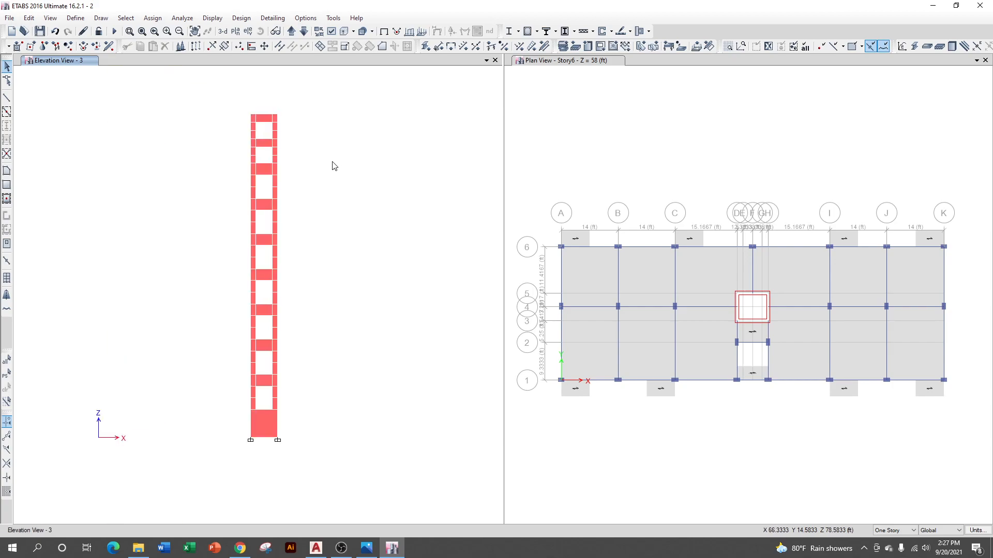
{"action": "scroll", "coordinate": [252, 152], "scroll_direction": "up", "scroll_amount": 3}
{"action": "left_click", "coordinate": [232, 141]}
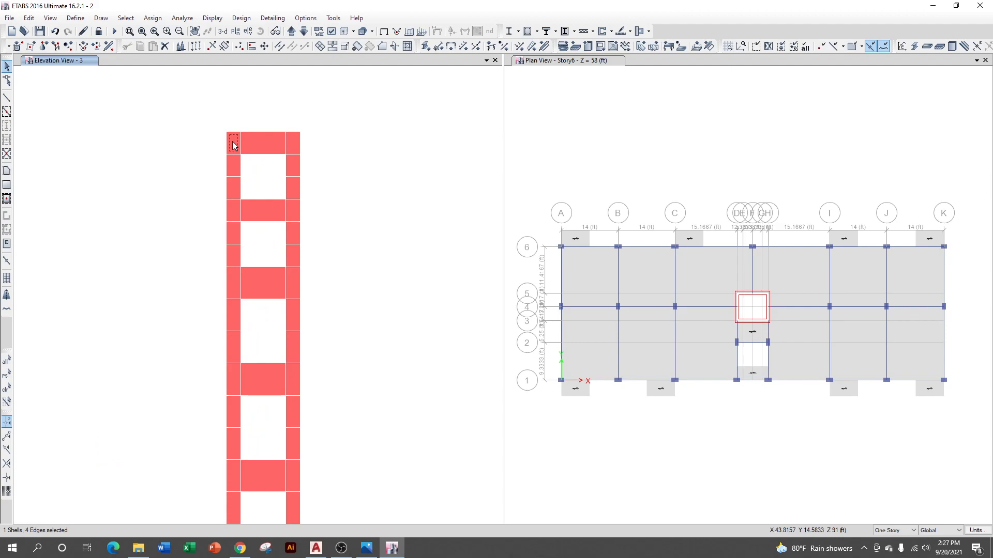
{"action": "left_click", "coordinate": [234, 216]}
{"action": "middle_click_drag", "start_coordinate": [231, 281], "coordinate": [234, 242]}
{"action": "left_click", "coordinate": [233, 240]}
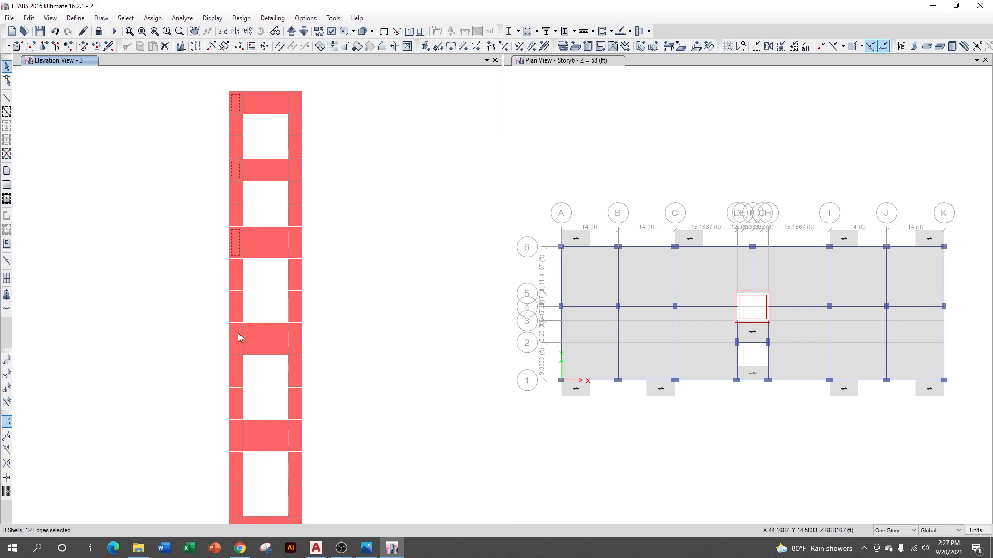
{"action": "left_click", "coordinate": [237, 337]}
{"action": "middle_click_drag", "start_coordinate": [320, 317], "coordinate": [315, 220]}
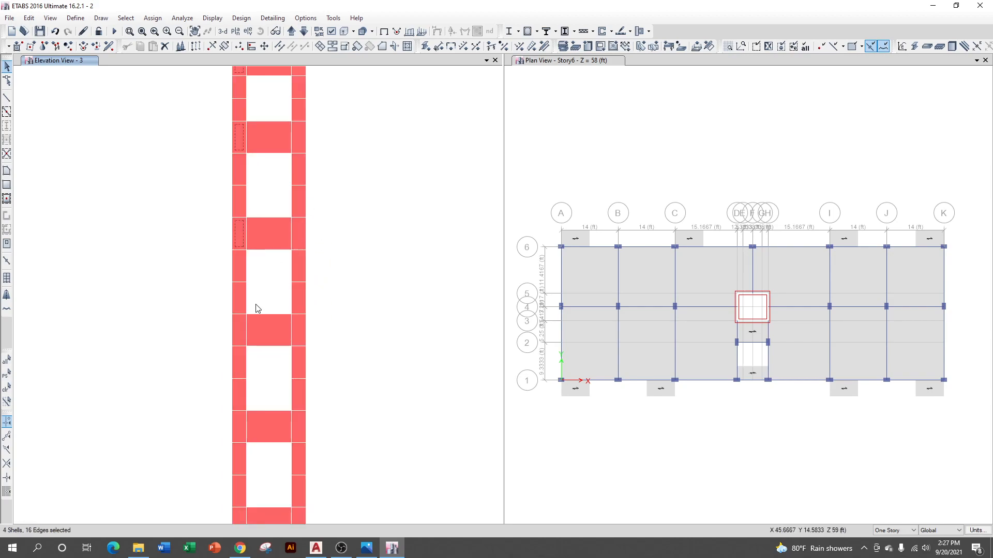
{"action": "left_click", "coordinate": [239, 325]}
{"action": "middle_click_drag", "start_coordinate": [322, 311], "coordinate": [324, 200]}
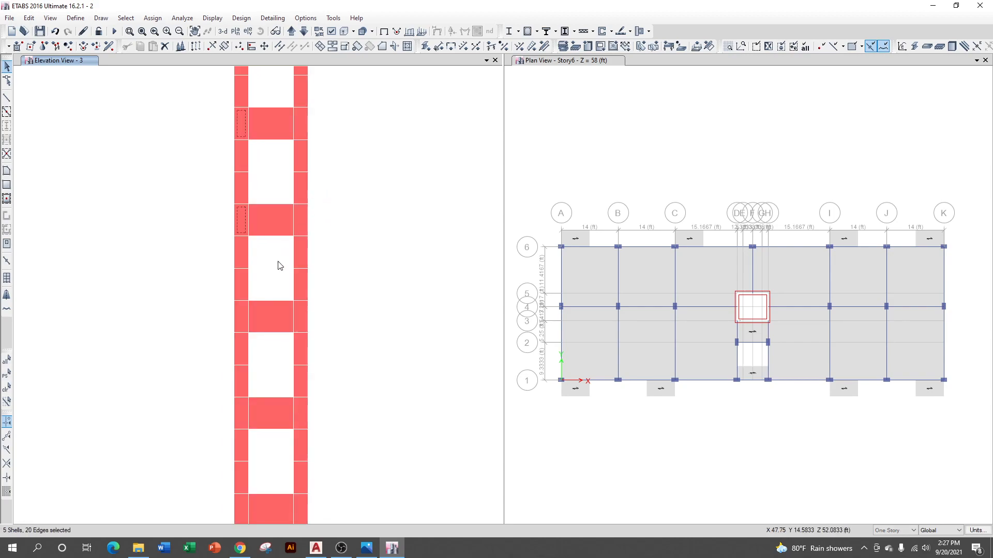
{"action": "left_click", "coordinate": [240, 325]}
{"action": "middle_click_drag", "start_coordinate": [317, 321], "coordinate": [326, 209]}
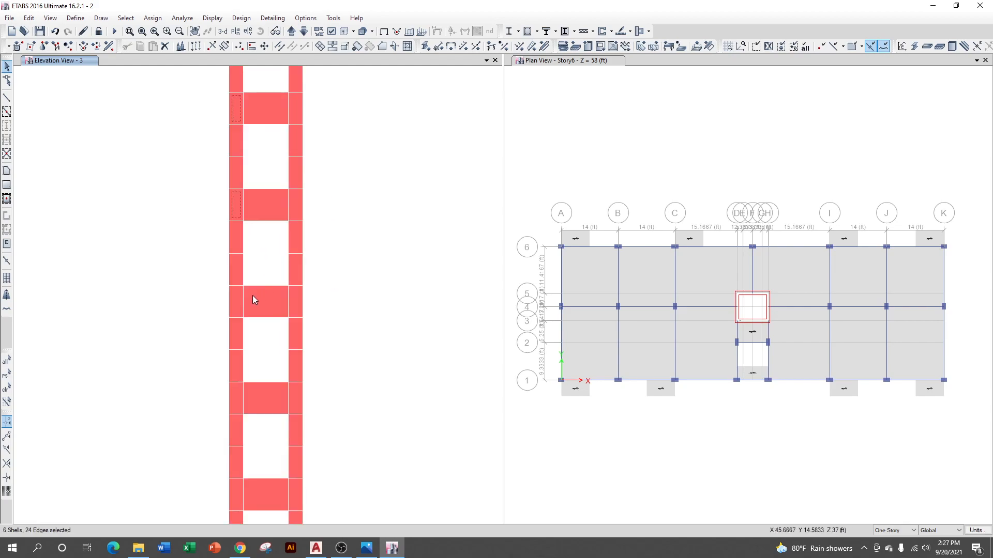
{"action": "middle_click_drag", "start_coordinate": [298, 306], "coordinate": [311, 199]}
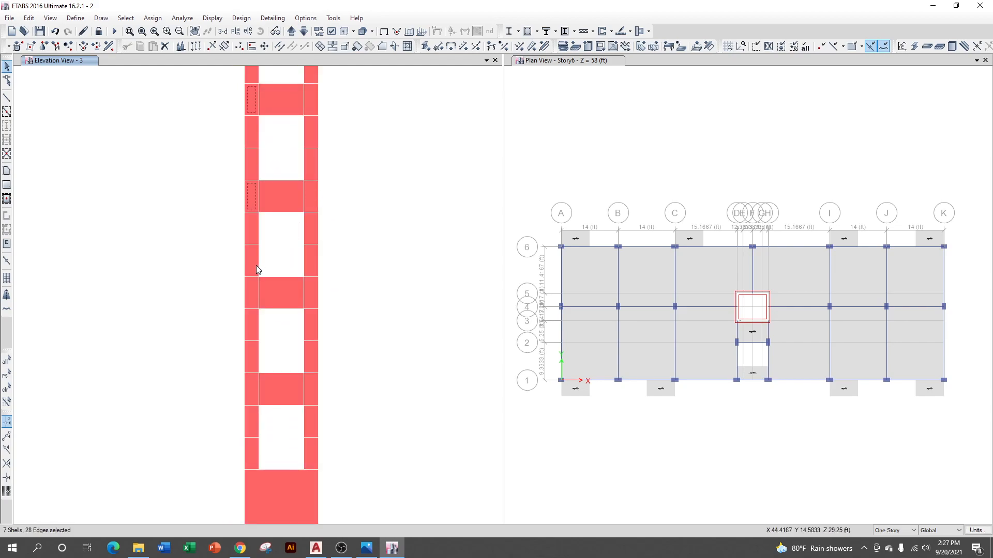
{"action": "left_click", "coordinate": [247, 295]}
{"action": "middle_click_drag", "start_coordinate": [364, 299], "coordinate": [352, 208]}
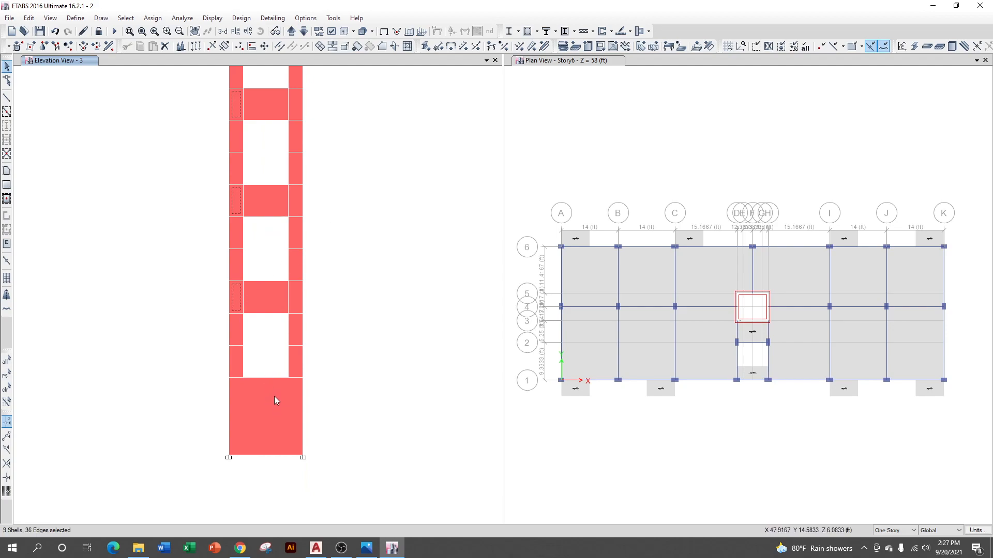
{"action": "middle_click_drag", "start_coordinate": [350, 314], "coordinate": [256, 375]}
{"action": "scroll", "coordinate": [257, 372], "scroll_direction": "down", "scroll_amount": 4}
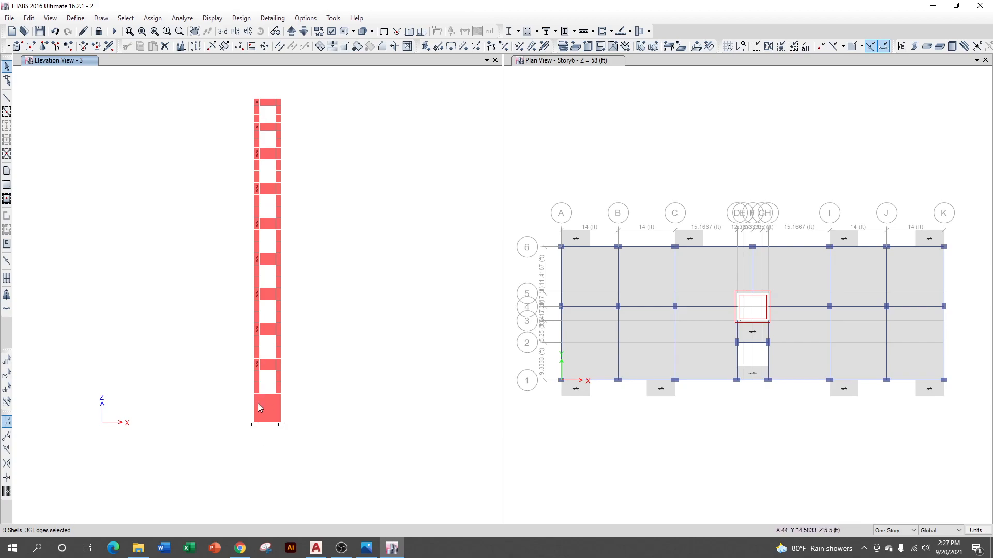
{"action": "scroll", "coordinate": [274, 136], "scroll_direction": "up", "scroll_amount": 5}
{"action": "middle_click_drag", "start_coordinate": [274, 135], "coordinate": [278, 297]}
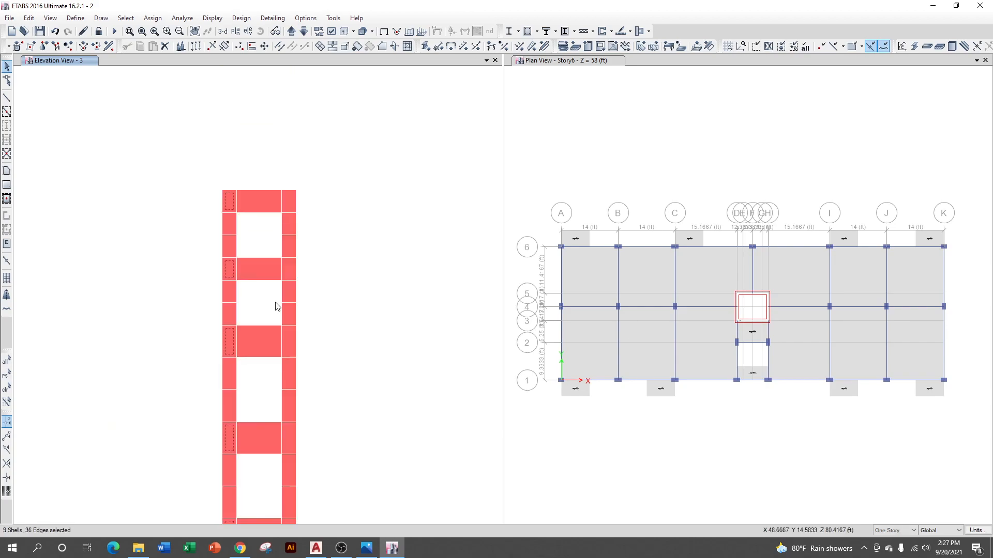
{"action": "middle_click_drag", "start_coordinate": [347, 366], "coordinate": [357, 264]}
{"action": "scroll", "coordinate": [358, 337], "scroll_direction": "down", "scroll_amount": 4}
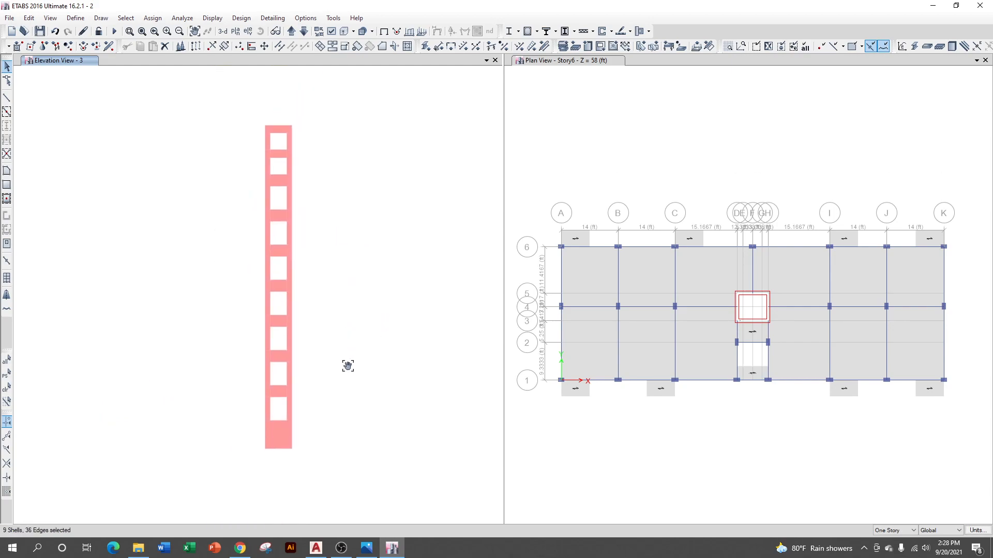
Step: Assign pier label P1 to the selected left-side wall segments, keeping the pier label assignment open
{"action": "left_click", "coordinate": [153, 20]}
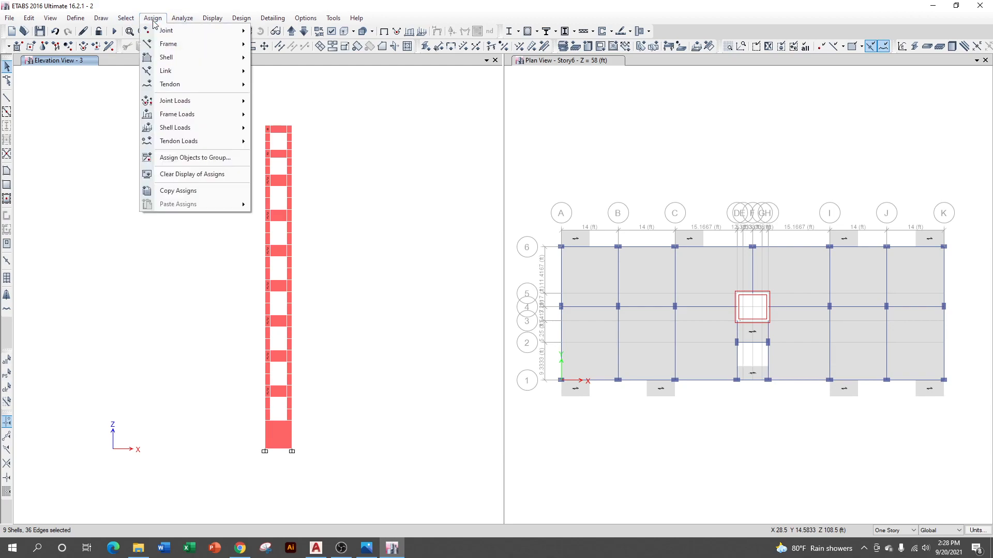
{"action": "mouse_move", "coordinate": [169, 58]}
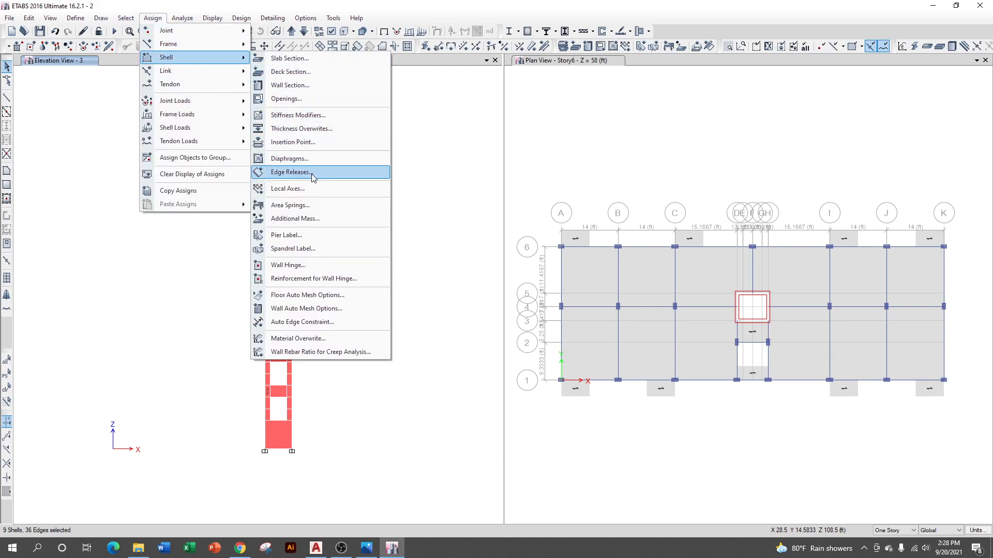
{"action": "left_click", "coordinate": [311, 236]}
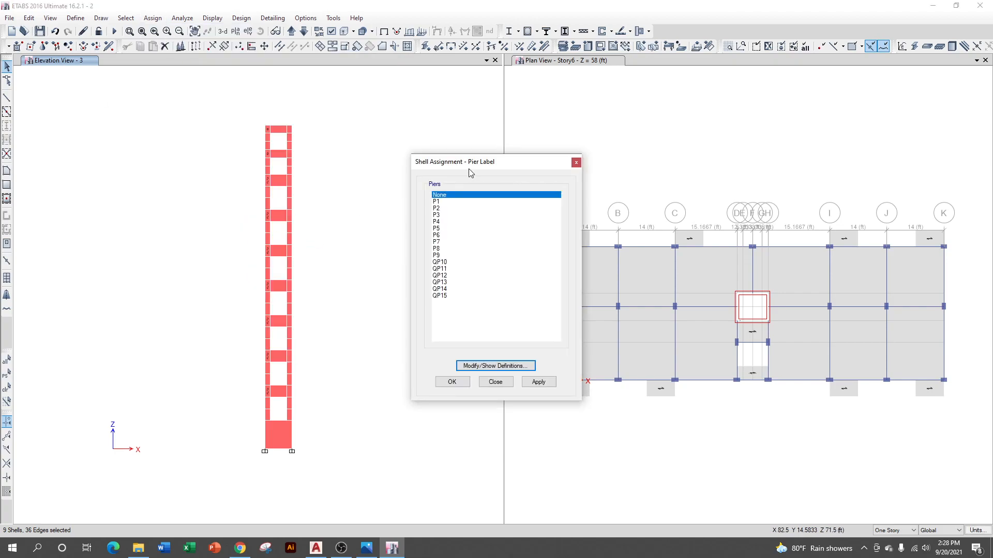
{"action": "left_click_drag", "start_coordinate": [468, 169], "coordinate": [523, 125]}
{"action": "left_click", "coordinate": [491, 164]}
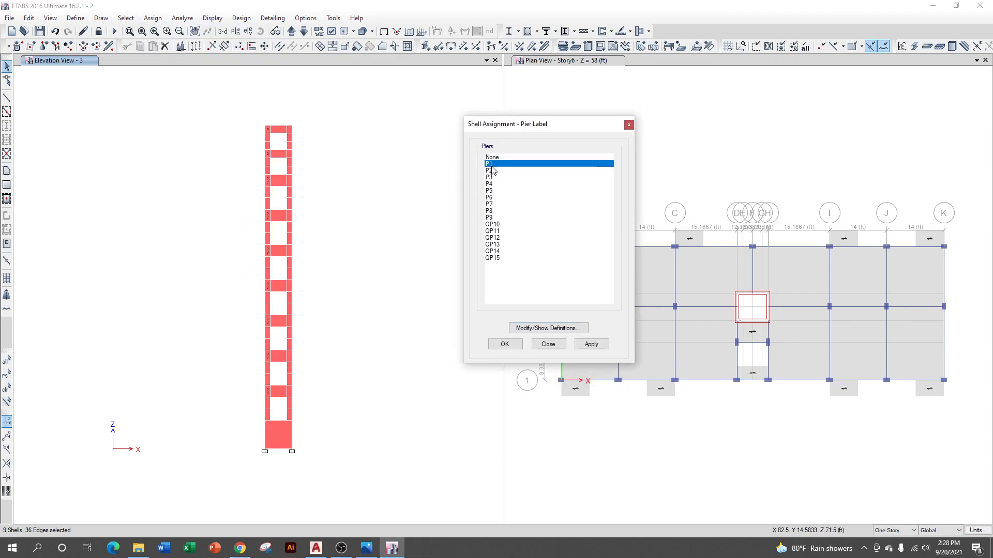
{"action": "left_click", "coordinate": [591, 344]}
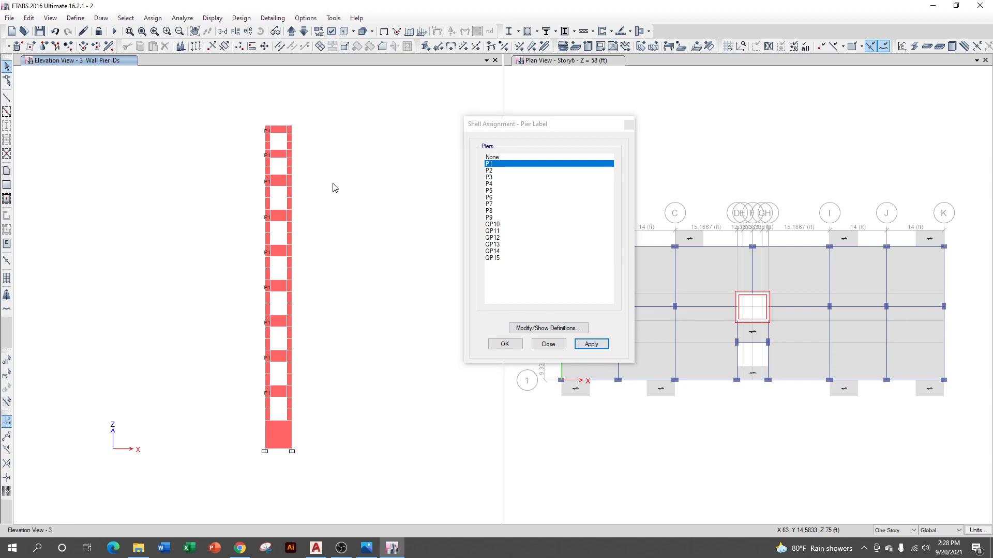
Step: Select the nine wall segments adjoining the right ends of the beams between openings, from the top of the elevation to the lowest opening
{"action": "scroll", "coordinate": [336, 187], "scroll_direction": "up", "scroll_amount": 4}
{"action": "middle_click_drag", "start_coordinate": [339, 217], "coordinate": [397, 277]}
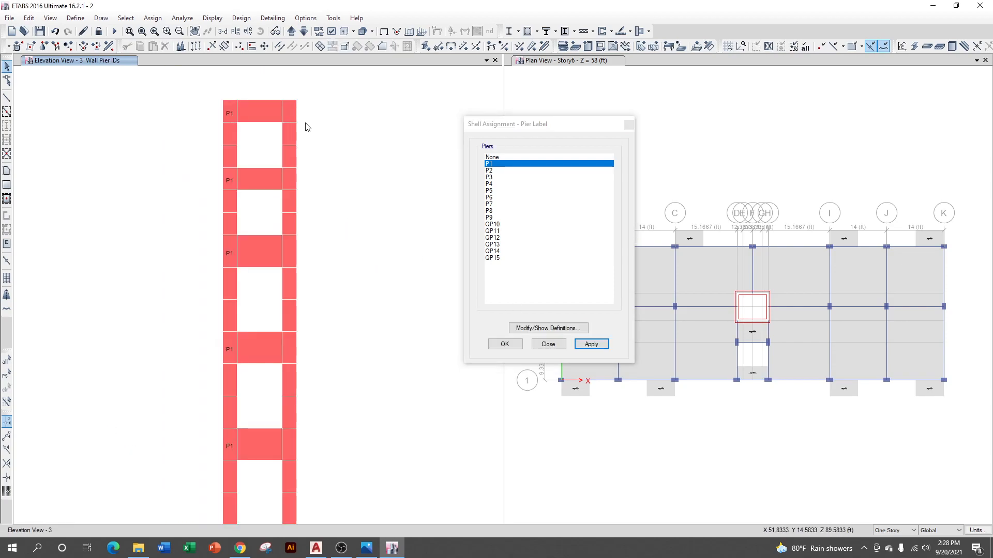
{"action": "left_click", "coordinate": [290, 112]}
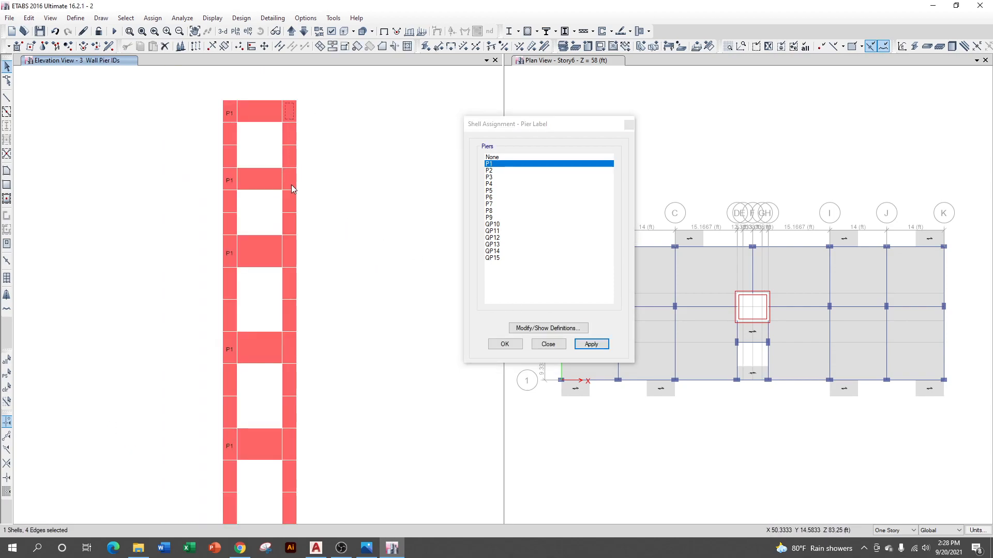
{"action": "left_click", "coordinate": [291, 250]}
{"action": "middle_click_drag", "start_coordinate": [293, 347], "coordinate": [295, 252]}
{"action": "left_click", "coordinate": [288, 251]}
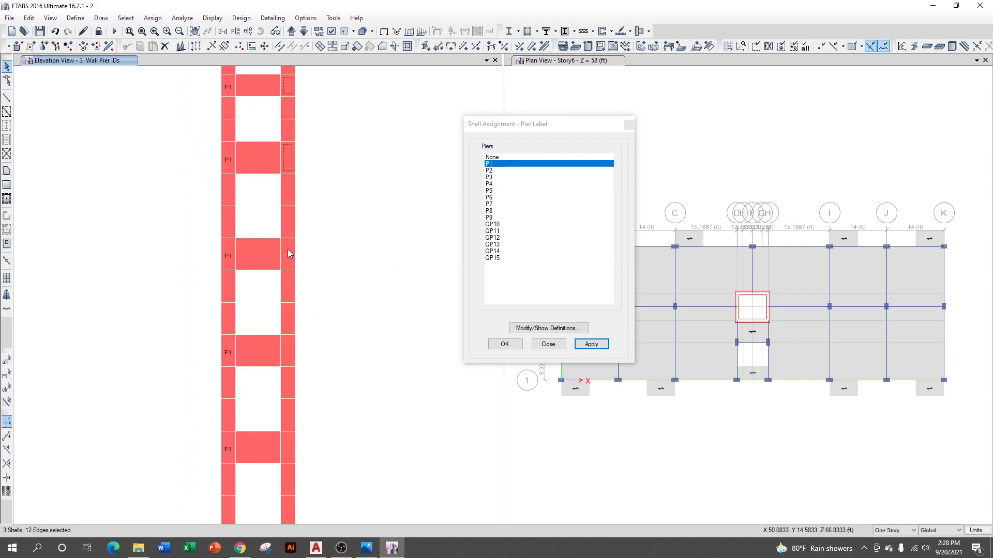
{"action": "middle_click_drag", "start_coordinate": [333, 294], "coordinate": [322, 206]}
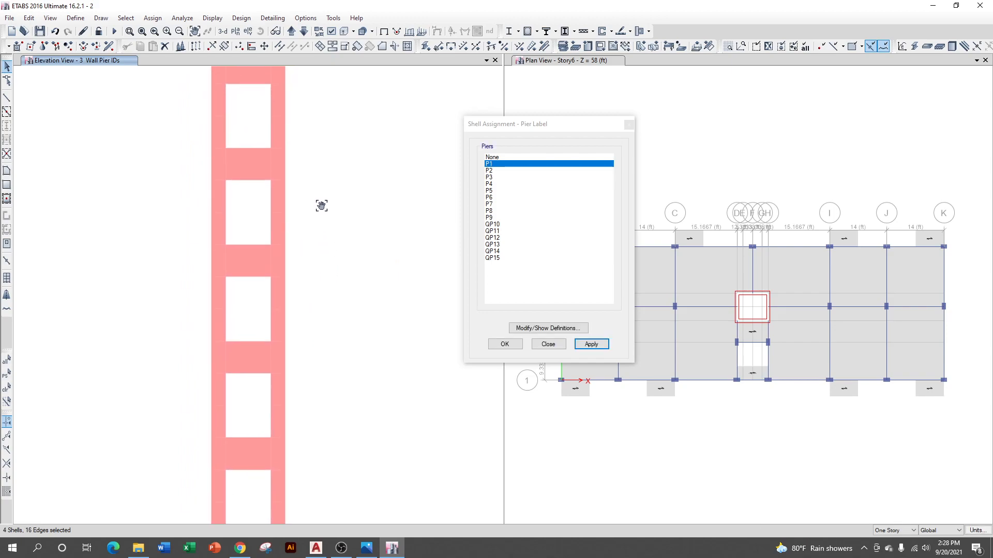
{"action": "left_click", "coordinate": [276, 257]}
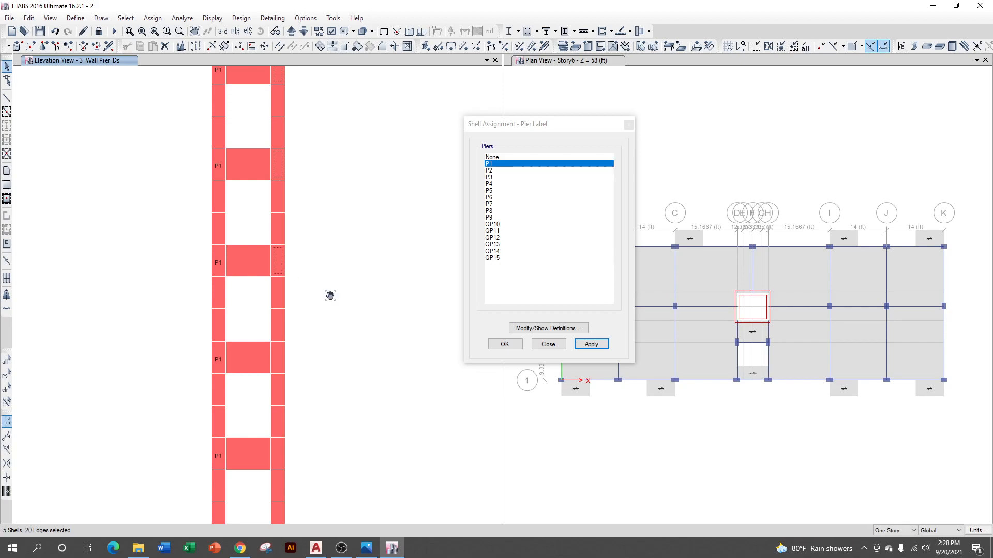
{"action": "middle_click_drag", "start_coordinate": [326, 296], "coordinate": [314, 187]}
{"action": "middle_click_drag", "start_coordinate": [301, 290], "coordinate": [300, 199]}
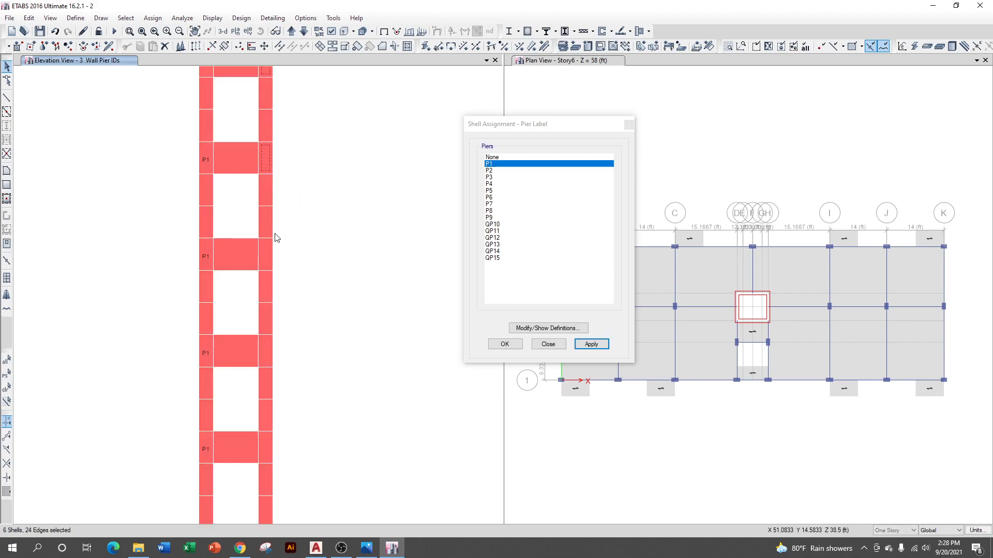
{"action": "left_click", "coordinate": [268, 250]}
{"action": "middle_click_drag", "start_coordinate": [303, 278], "coordinate": [303, 160]}
{"action": "left_click", "coordinate": [266, 230]}
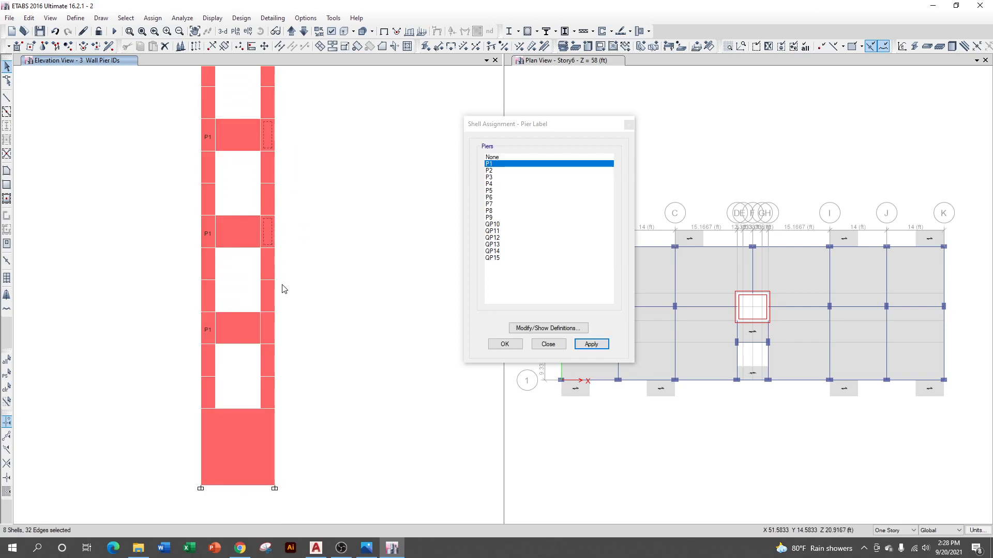
{"action": "middle_click_drag", "start_coordinate": [283, 287], "coordinate": [281, 224]}
{"action": "left_click", "coordinate": [265, 261]}
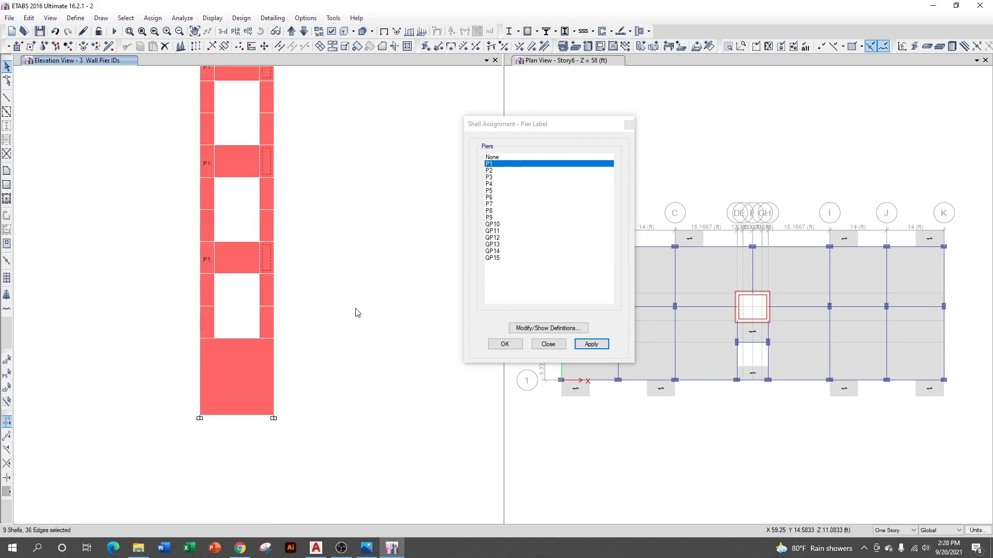
Step: Assign pier label P2 to the selected right-side wall segments, keeping the pier label assignment open
{"action": "left_click", "coordinate": [489, 171]}
{"action": "middle_click_drag", "start_coordinate": [304, 289], "coordinate": [308, 388]}
{"action": "middle_click_drag", "start_coordinate": [328, 265], "coordinate": [328, 298]}
{"action": "middle_click_drag", "start_coordinate": [330, 245], "coordinate": [326, 318]}
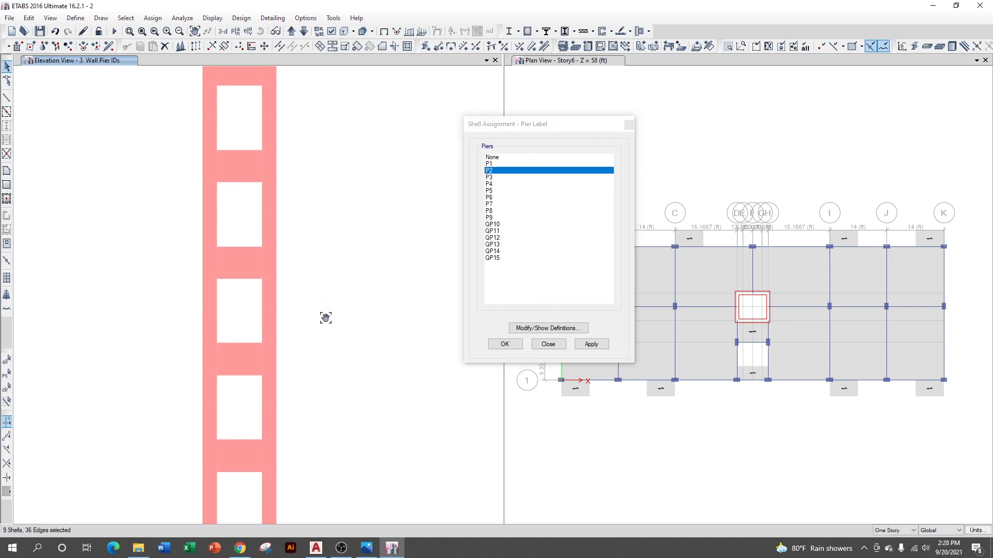
{"action": "middle_click_drag", "start_coordinate": [324, 230], "coordinate": [330, 295]}
{"action": "middle_click_drag", "start_coordinate": [326, 248], "coordinate": [331, 310]}
{"action": "middle_click_drag", "start_coordinate": [330, 233], "coordinate": [340, 274]}
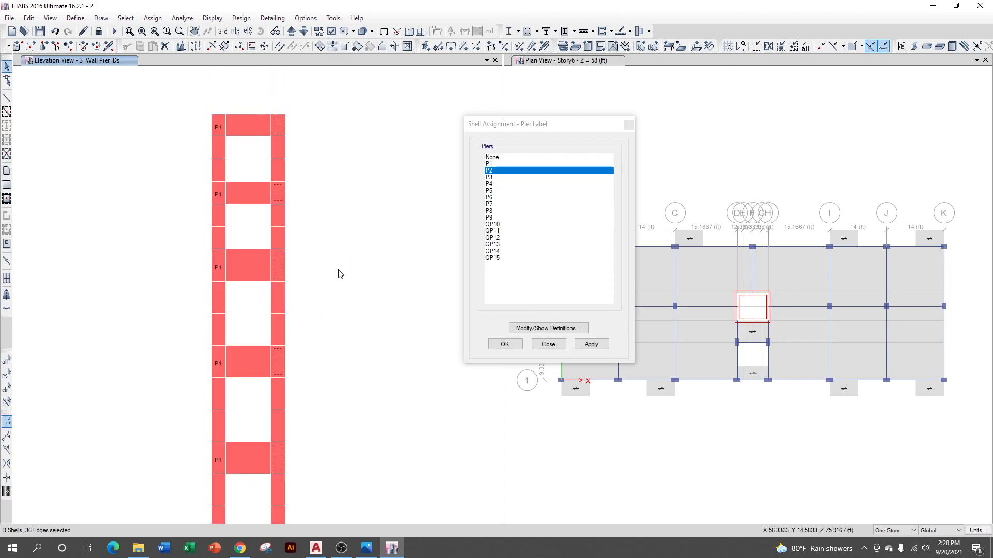
{"action": "middle_click_drag", "start_coordinate": [345, 311], "coordinate": [339, 277]}
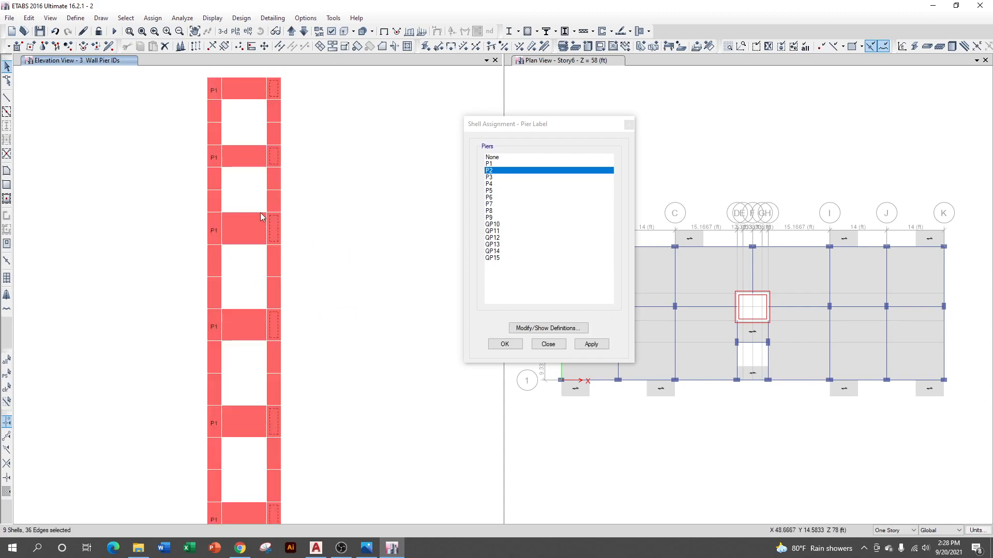
{"action": "scroll", "coordinate": [331, 281], "scroll_direction": "down", "scroll_amount": 3}
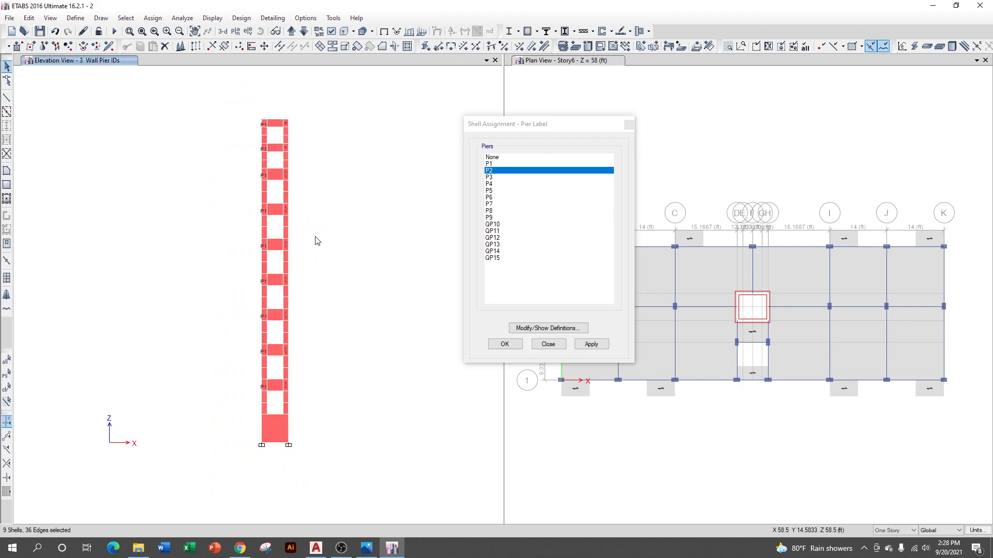
{"action": "left_click", "coordinate": [591, 344]}
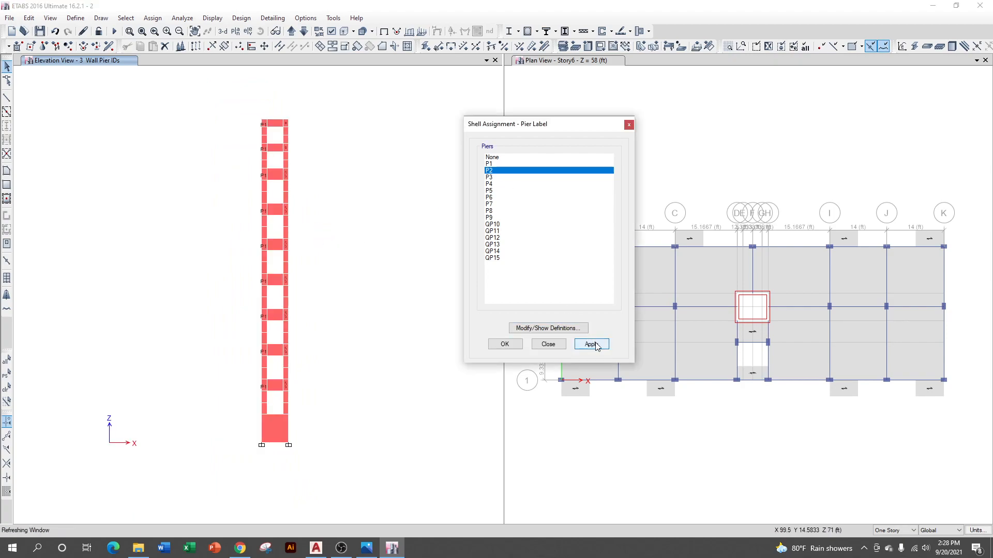
Step: Select the eighteen unlabeled wall segments along the left side of the openings, from the highest opening to the lowest
{"action": "middle_click_drag", "start_coordinate": [336, 224], "coordinate": [312, 261]}
{"action": "scroll", "coordinate": [235, 154], "scroll_direction": "up", "scroll_amount": 3}
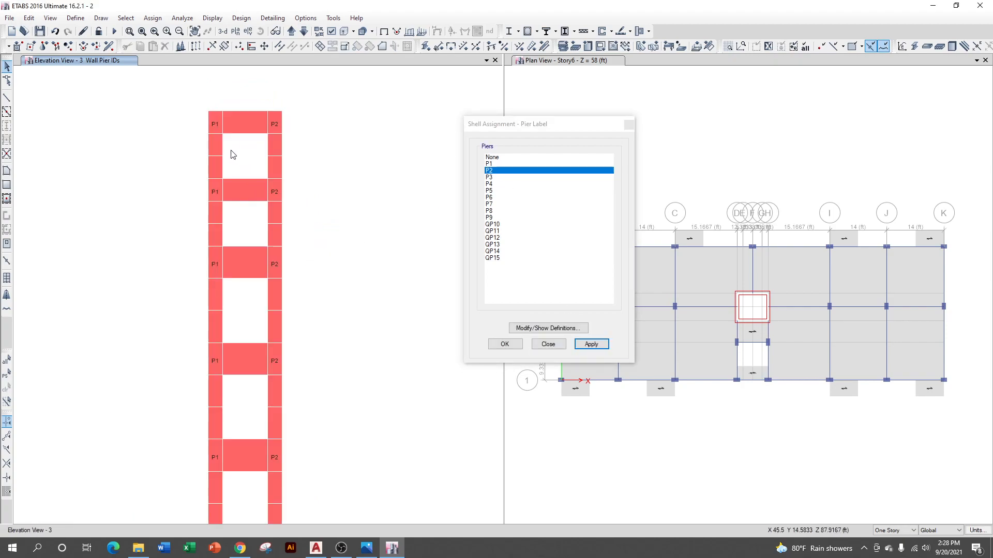
{"action": "left_click", "coordinate": [215, 149]}
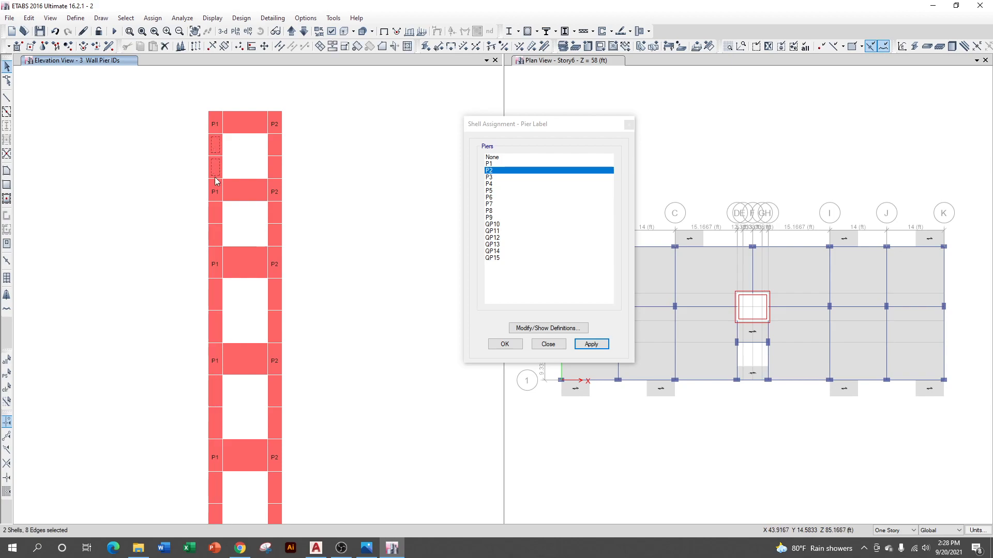
{"action": "left_click", "coordinate": [215, 215]}
{"action": "left_click", "coordinate": [214, 298]}
{"action": "left_click", "coordinate": [215, 324]}
{"action": "middle_click_drag", "start_coordinate": [284, 332], "coordinate": [292, 185]}
{"action": "left_click", "coordinate": [225, 251]}
{"action": "left_click", "coordinate": [218, 282]}
{"action": "middle_click_drag", "start_coordinate": [342, 297], "coordinate": [340, 174]}
{"action": "left_click", "coordinate": [222, 217]}
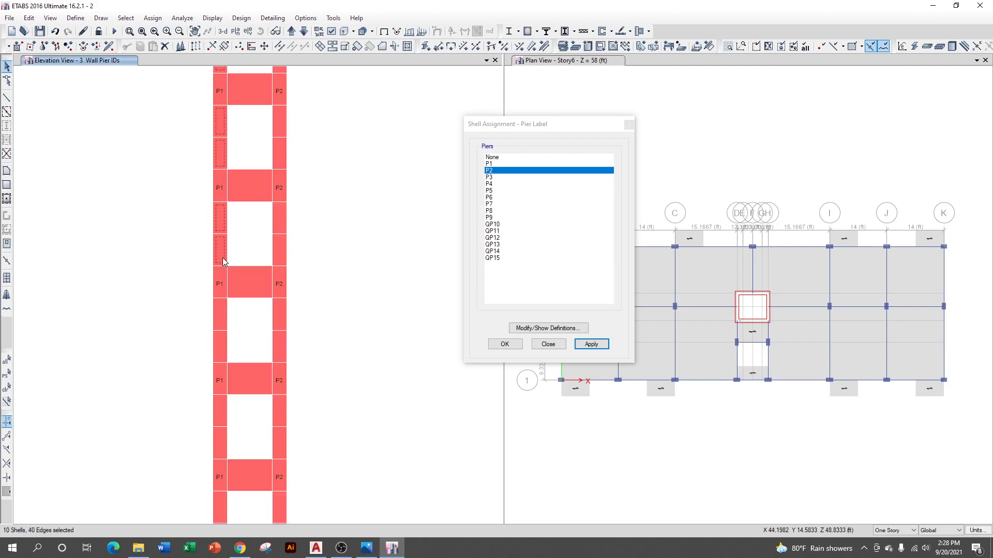
{"action": "left_click", "coordinate": [223, 257]}
{"action": "middle_click_drag", "start_coordinate": [352, 272], "coordinate": [355, 189]}
{"action": "left_click", "coordinate": [220, 270]}
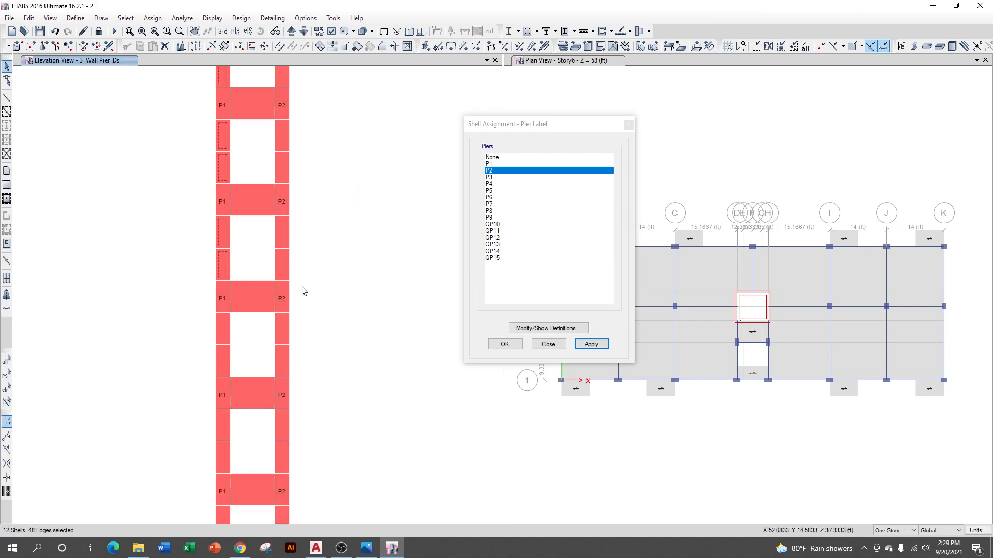
{"action": "middle_click_drag", "start_coordinate": [303, 288], "coordinate": [308, 171]}
{"action": "left_click", "coordinate": [230, 210]}
{"action": "left_click", "coordinate": [228, 242]}
{"action": "middle_click_drag", "start_coordinate": [316, 263], "coordinate": [304, 155]}
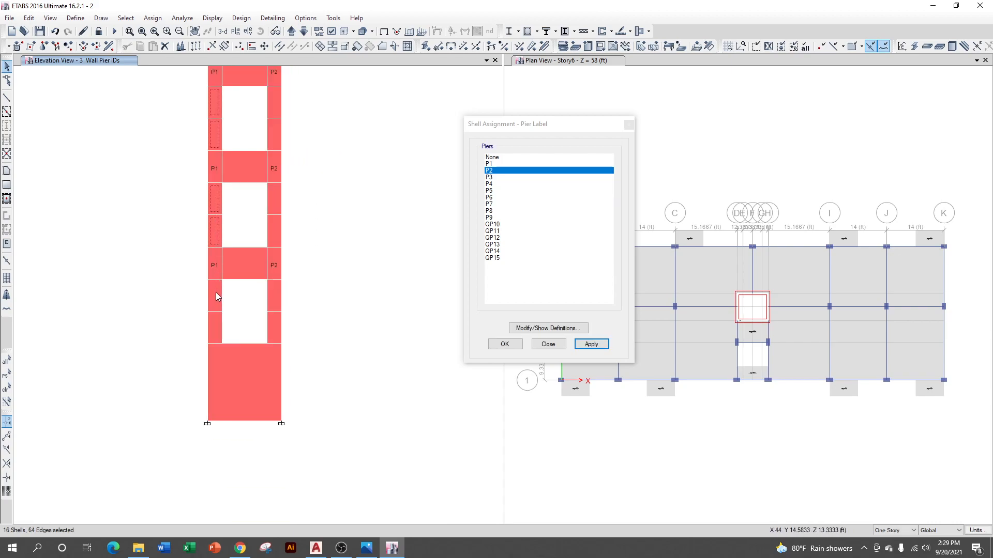
{"action": "left_click", "coordinate": [218, 328]}
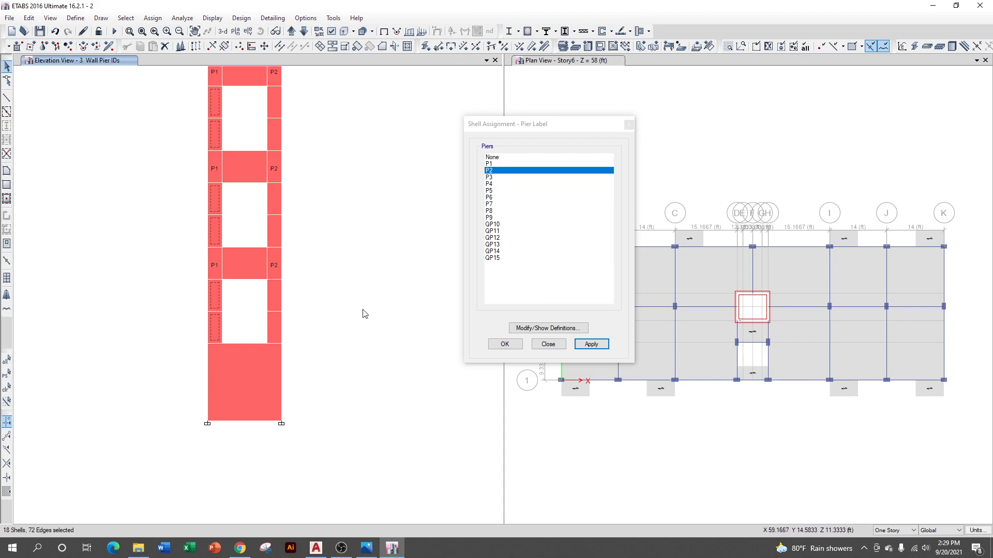
Step: Assign pier label P3 to the selected wall segments left of the openings
{"action": "middle_click_drag", "start_coordinate": [370, 300], "coordinate": [347, 271]}
{"action": "middle_click_drag", "start_coordinate": [350, 208], "coordinate": [348, 341]}
{"action": "middle_click_drag", "start_coordinate": [371, 172], "coordinate": [366, 370]}
{"action": "middle_click_drag", "start_coordinate": [349, 185], "coordinate": [350, 226]}
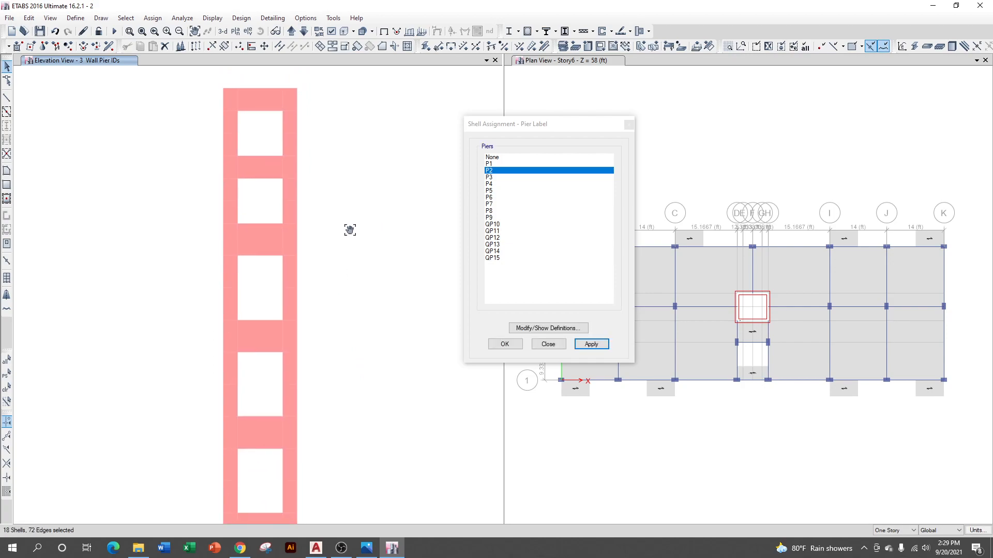
{"action": "left_click", "coordinate": [490, 177]}
{"action": "left_click", "coordinate": [591, 345]}
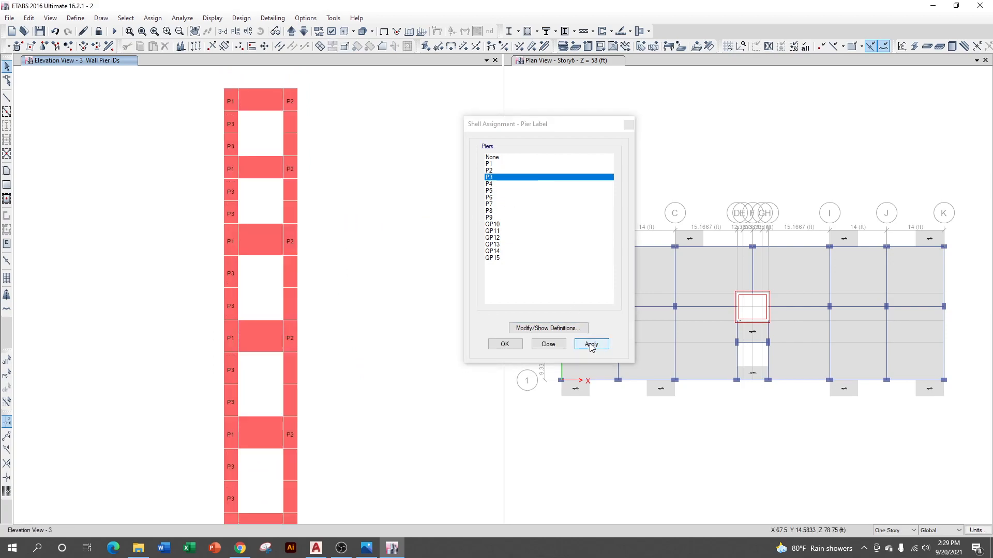
Step: Select the eighteen unlabeled wall segments along the right side of the openings, from the highest opening to the lowest
{"action": "middle_click_drag", "start_coordinate": [328, 310], "coordinate": [321, 213]}
{"action": "middle_click_drag", "start_coordinate": [341, 336], "coordinate": [347, 140]}
{"action": "middle_click_drag", "start_coordinate": [352, 218], "coordinate": [336, 360]}
{"action": "middle_click_drag", "start_coordinate": [317, 164], "coordinate": [320, 264]}
{"action": "middle_click_drag", "start_coordinate": [314, 223], "coordinate": [316, 279]}
{"action": "left_click", "coordinate": [270, 180]}
{"action": "left_click", "coordinate": [269, 203]}
{"action": "left_click", "coordinate": [272, 244]}
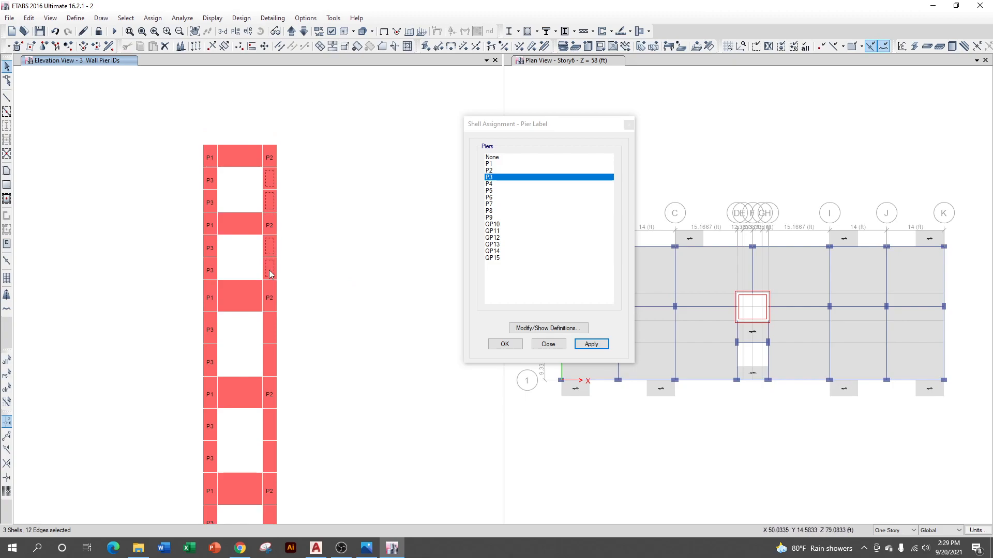
{"action": "left_click", "coordinate": [269, 269]}
{"action": "middle_click_drag", "start_coordinate": [296, 283], "coordinate": [292, 186]}
{"action": "left_click", "coordinate": [265, 224]}
{"action": "left_click", "coordinate": [262, 256]}
{"action": "middle_click_drag", "start_coordinate": [298, 274], "coordinate": [296, 137]}
{"action": "left_click", "coordinate": [262, 184]}
{"action": "left_click", "coordinate": [261, 220]}
{"action": "middle_click_drag", "start_coordinate": [291, 246], "coordinate": [288, 122]}
{"action": "left_click", "coordinate": [262, 186]}
{"action": "left_click", "coordinate": [253, 192]}
{"action": "middle_click_drag", "start_coordinate": [279, 200], "coordinate": [269, 107]}
{"action": "left_click", "coordinate": [242, 204]}
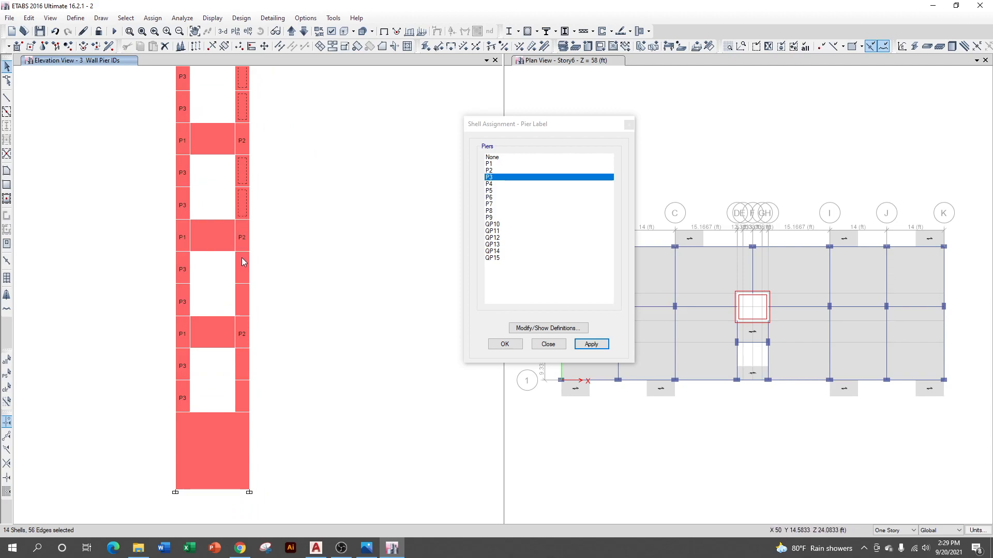
{"action": "left_click", "coordinate": [245, 295]}
{"action": "middle_click_drag", "start_coordinate": [316, 271], "coordinate": [321, 118]}
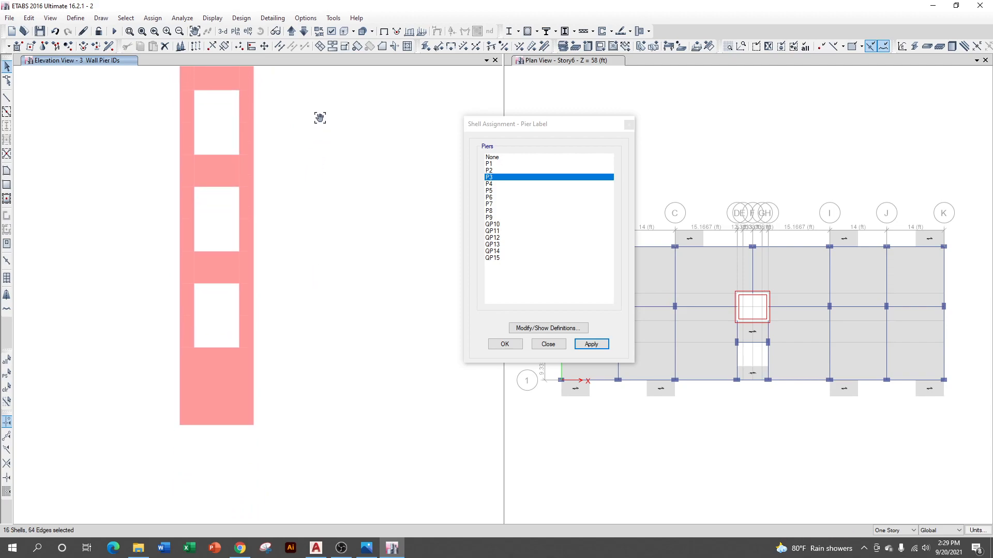
{"action": "left_click", "coordinate": [244, 328]}
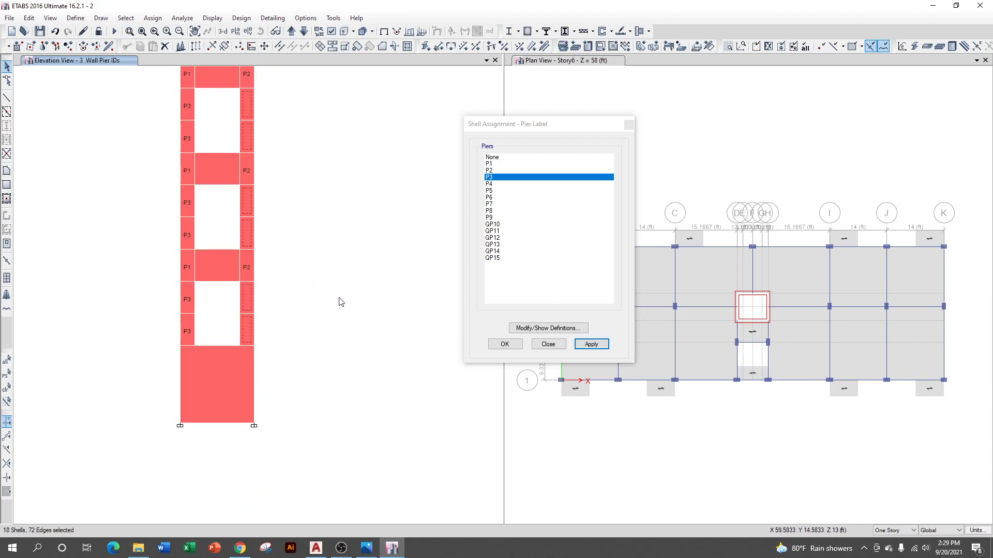
Step: Assign pier label P4 to the selected wall segments right of the openings
{"action": "middle_click_drag", "start_coordinate": [361, 224], "coordinate": [374, 421]}
{"action": "middle_click_drag", "start_coordinate": [348, 254], "coordinate": [360, 362]}
{"action": "middle_click_drag", "start_coordinate": [350, 226], "coordinate": [351, 344]}
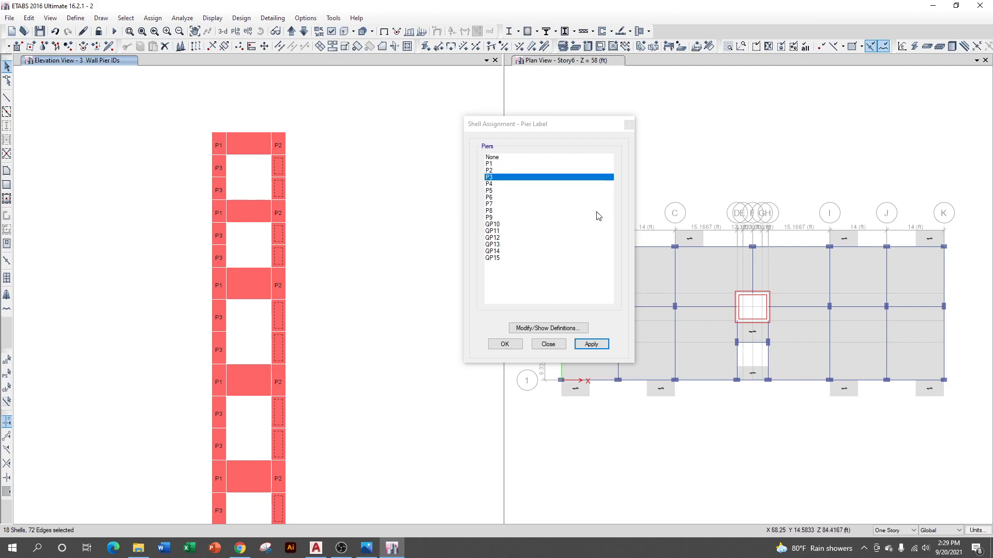
{"action": "left_click", "coordinate": [507, 185]}
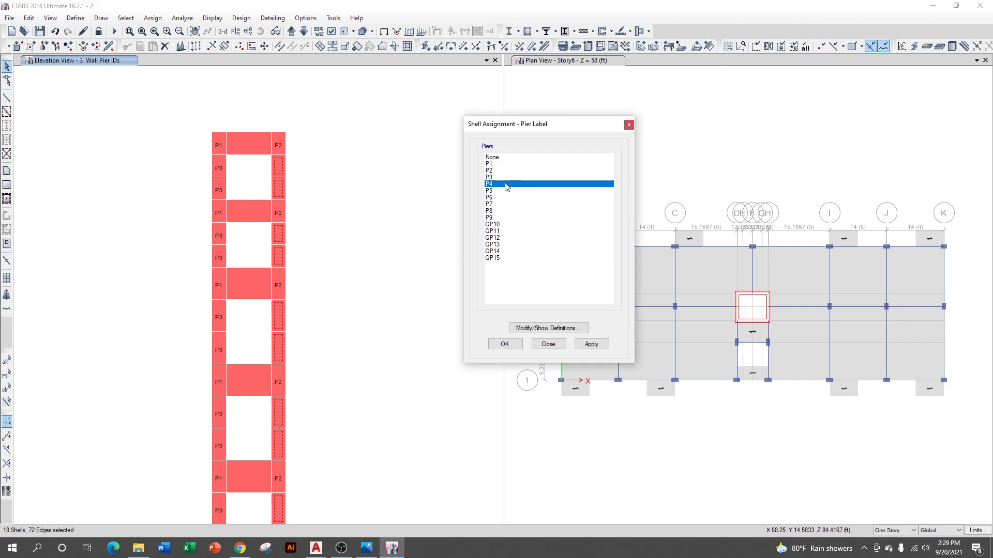
{"action": "left_click", "coordinate": [592, 345]}
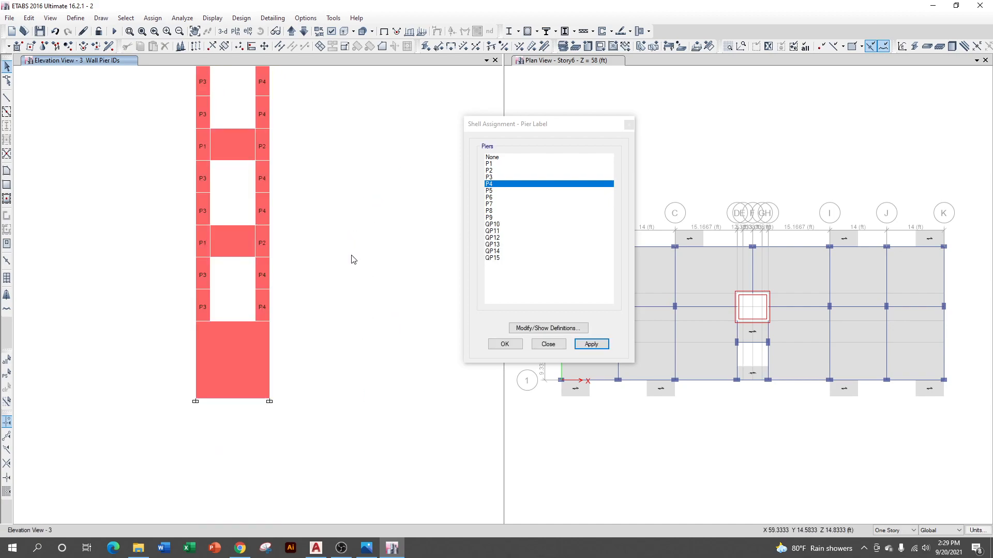
Step: Assign pier label P5 to the solid wall panel at the base of the elevation, and close the pier label assignment
{"action": "middle_click_drag", "start_coordinate": [351, 256], "coordinate": [361, 390]}
{"action": "middle_click_drag", "start_coordinate": [365, 262], "coordinate": [380, 409]}
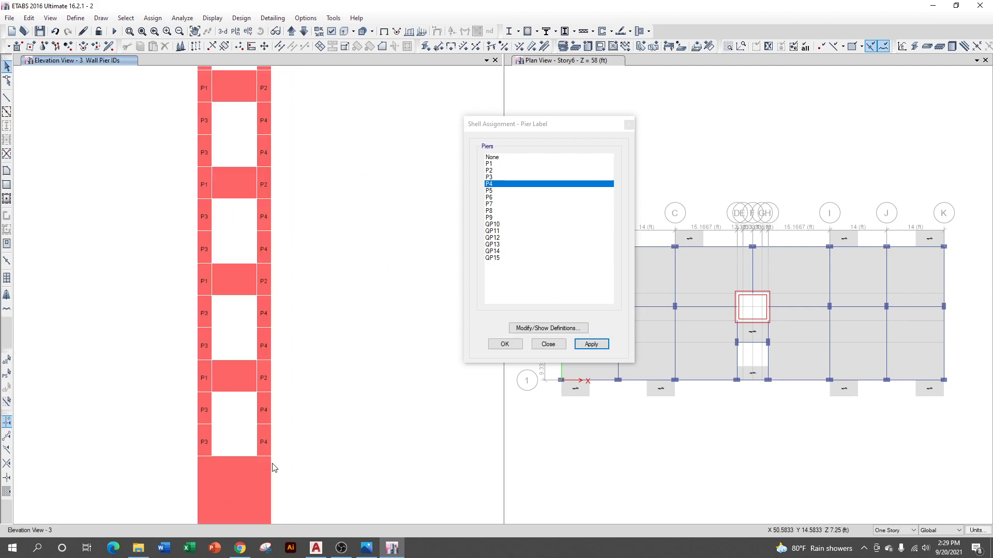
{"action": "middle_click_drag", "start_coordinate": [270, 468], "coordinate": [272, 318]}
{"action": "left_click", "coordinate": [253, 327]}
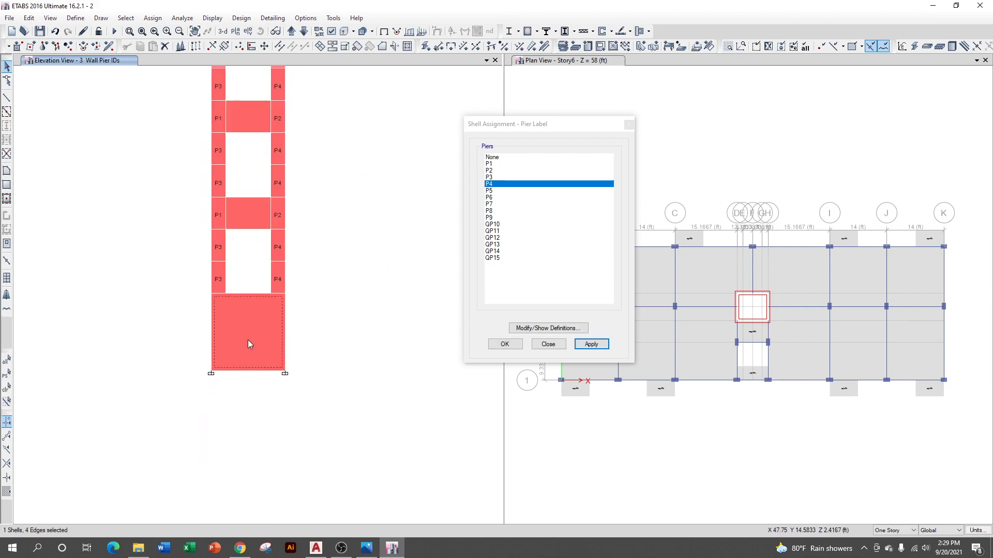
{"action": "left_click", "coordinate": [489, 191]}
{"action": "left_click", "coordinate": [591, 345]}
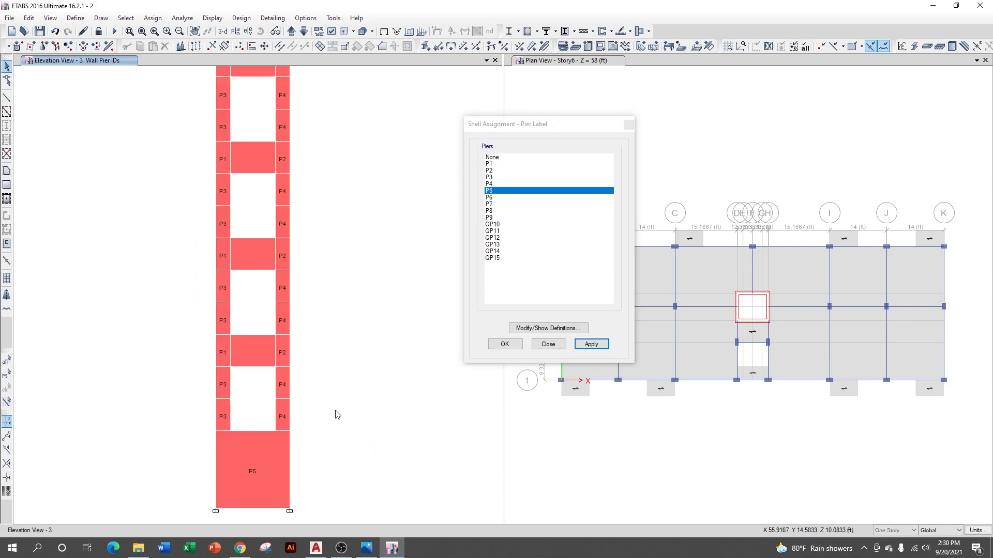
{"action": "left_click", "coordinate": [617, 125]}
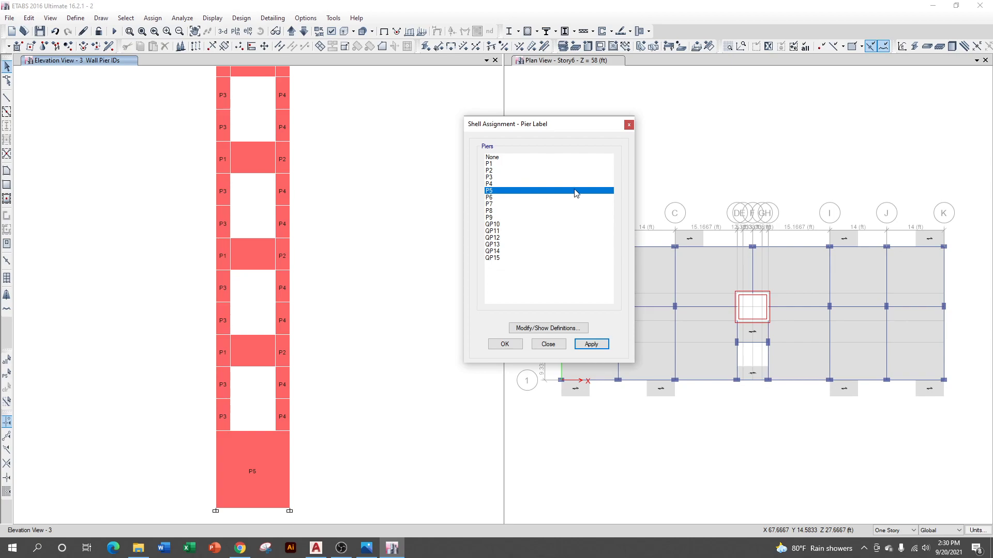
{"action": "left_click", "coordinate": [628, 126]}
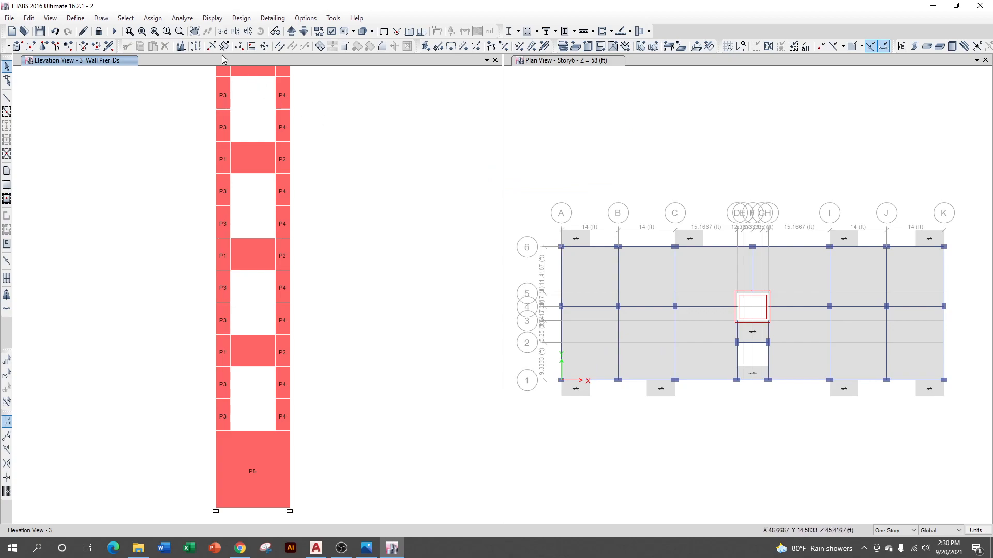
Step: Open the shell spandrel label assignment and select the nine beam segments between the piers, from the top of the elevation to the lowest opening
{"action": "left_click", "coordinate": [149, 19]}
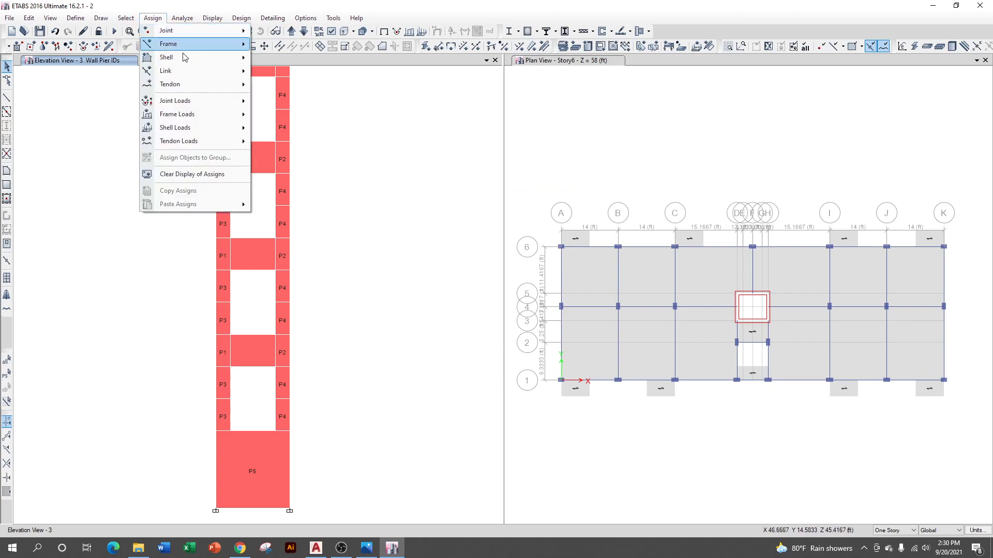
{"action": "mouse_move", "coordinate": [187, 59]}
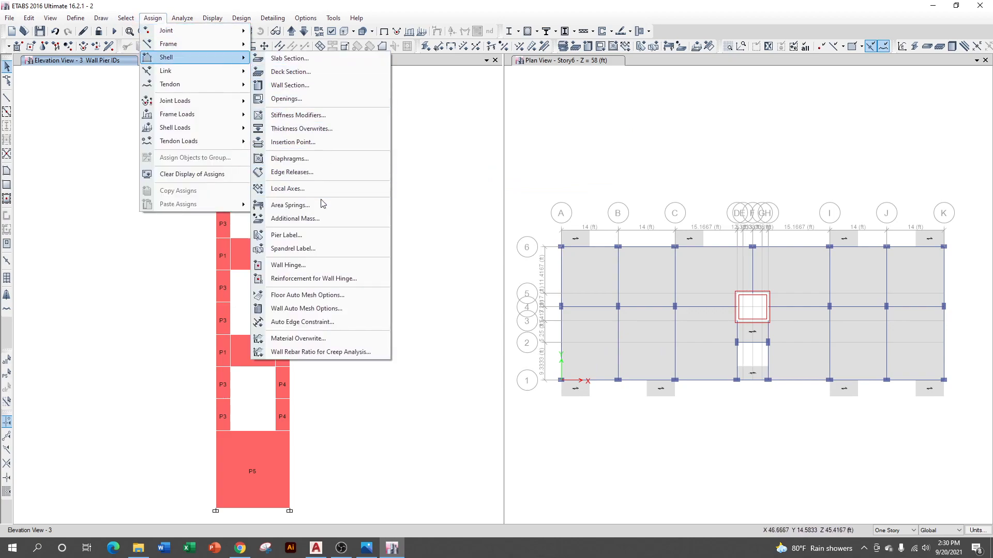
{"action": "left_click", "coordinate": [317, 250]}
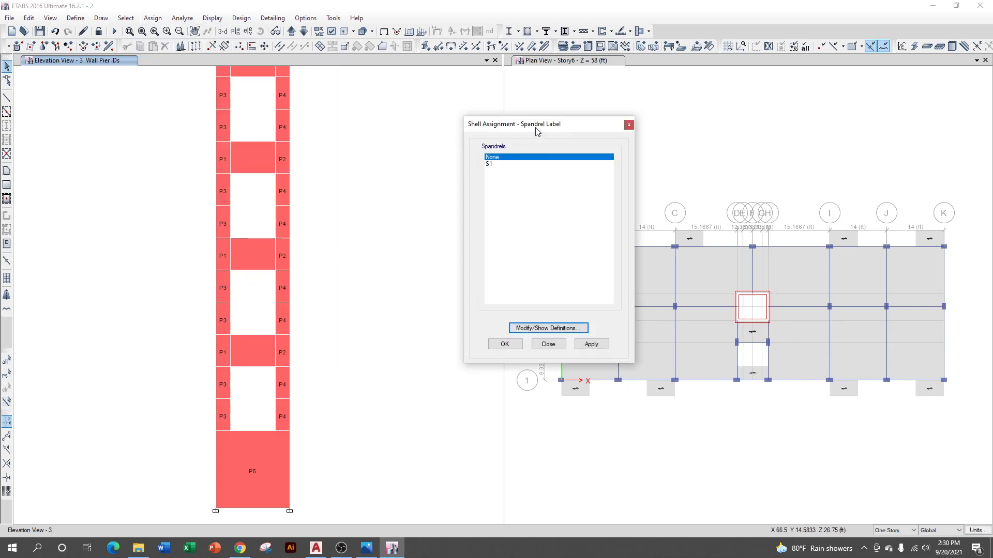
{"action": "scroll", "coordinate": [357, 263], "scroll_direction": "down", "scroll_amount": 5}
{"action": "middle_click_drag", "start_coordinate": [373, 239], "coordinate": [333, 299]}
{"action": "scroll", "coordinate": [302, 261], "scroll_direction": "up", "scroll_amount": 5}
{"action": "left_click", "coordinate": [271, 173]}
{"action": "left_click", "coordinate": [268, 244]}
{"action": "left_click", "coordinate": [280, 312]}
{"action": "middle_click_drag", "start_coordinate": [349, 316], "coordinate": [327, 148]}
{"action": "left_click", "coordinate": [251, 235]}
{"action": "middle_click_drag", "start_coordinate": [339, 348], "coordinate": [346, 170]}
{"action": "left_click", "coordinate": [254, 254]}
{"action": "left_click", "coordinate": [254, 359]}
{"action": "middle_click_drag", "start_coordinate": [375, 353], "coordinate": [365, 172]}
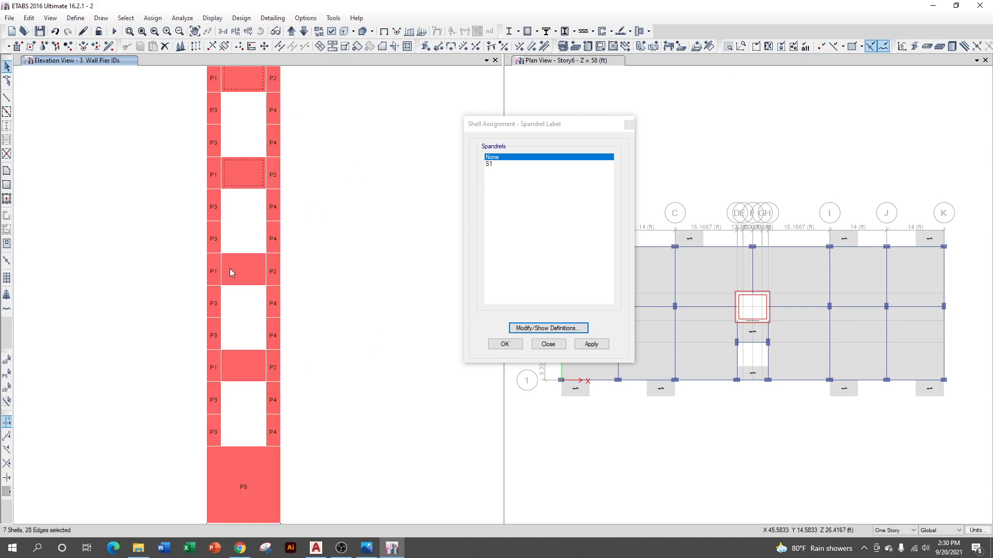
{"action": "left_click", "coordinate": [247, 362]}
{"action": "middle_click_drag", "start_coordinate": [283, 460], "coordinate": [287, 309]}
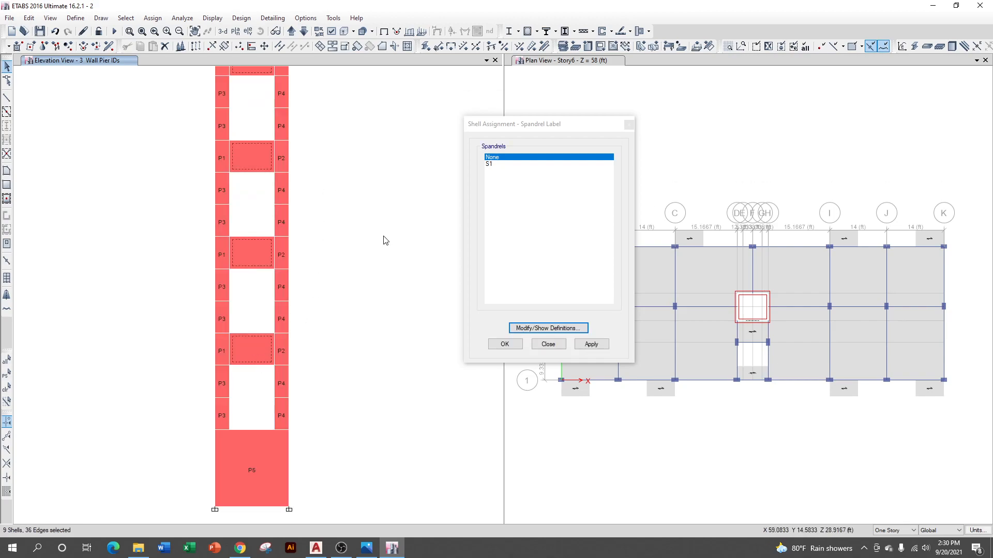
Step: Assign spandrel label S1 to the selected beam segments and close the spandrel label assignment
{"action": "left_click", "coordinate": [487, 164]}
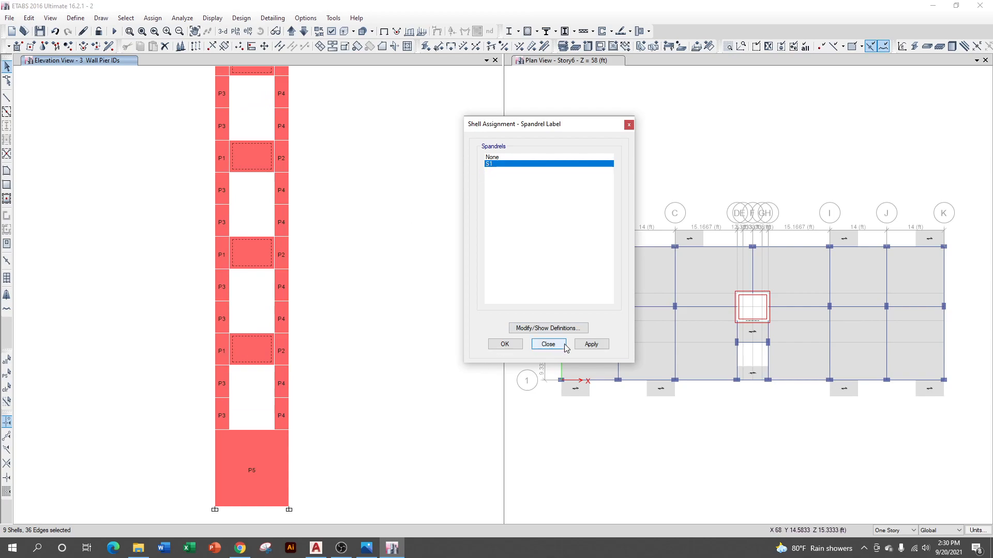
{"action": "left_click", "coordinate": [590, 344]}
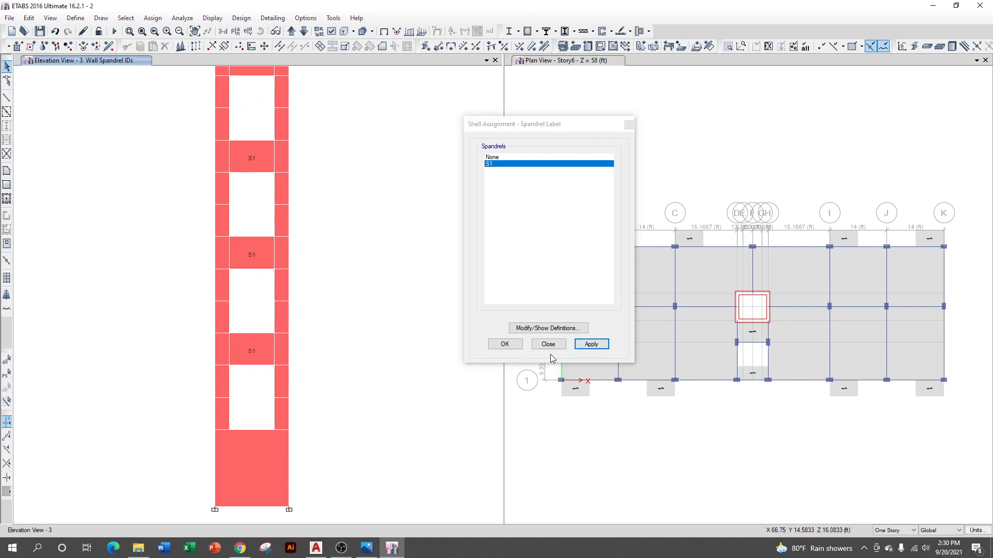
{"action": "left_click", "coordinate": [505, 343]}
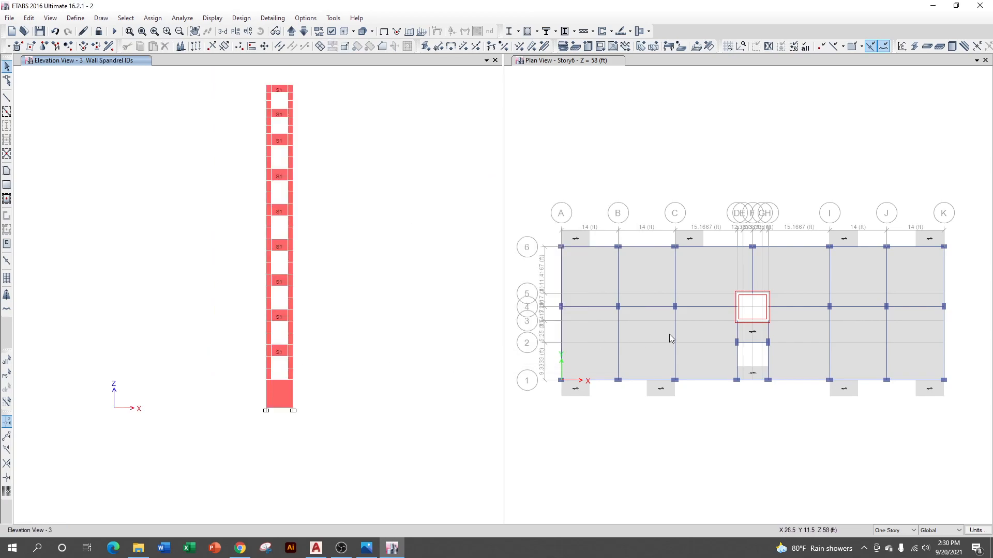
{"action": "left_click", "coordinate": [593, 378]}
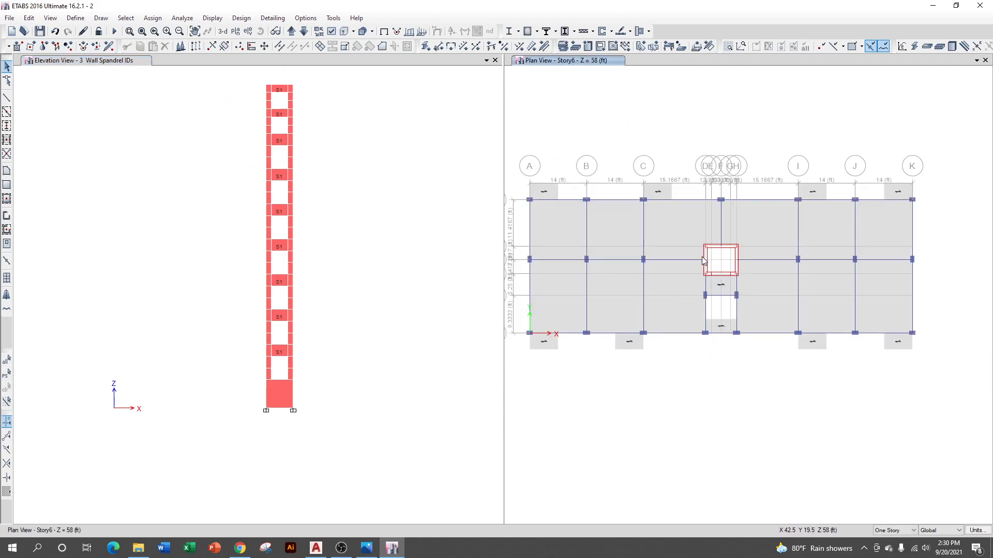
{"action": "scroll", "coordinate": [702, 253], "scroll_direction": "up", "scroll_amount": 5}
{"action": "scroll", "coordinate": [632, 236], "scroll_direction": "down", "scroll_amount": 8}
{"action": "scroll", "coordinate": [585, 240], "scroll_direction": "up", "scroll_amount": 3}
{"action": "middle_click_drag", "start_coordinate": [694, 268], "coordinate": [690, 197]}
{"action": "left_click", "coordinate": [313, 222]}
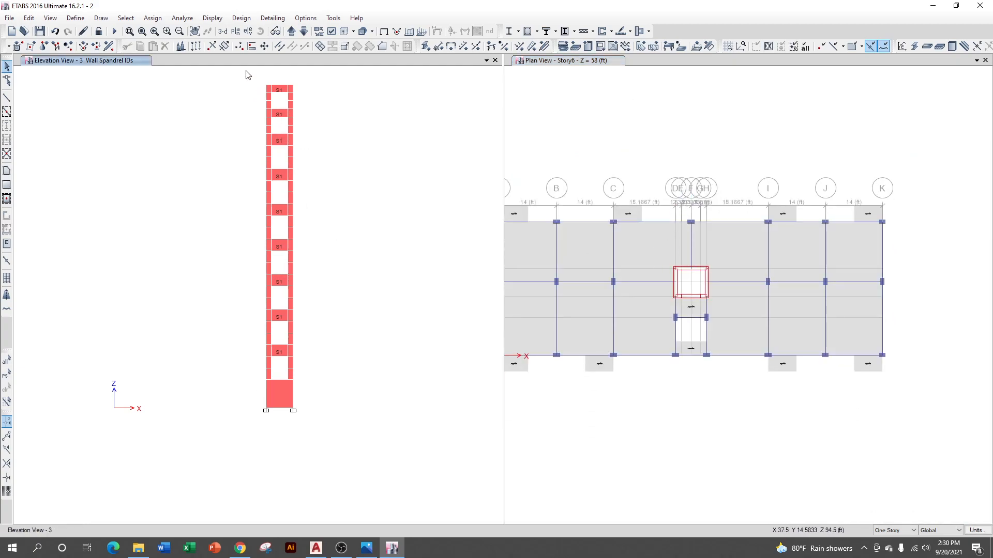
Step: Set the elevation view to grid line D and close the elevation selection
{"action": "left_click", "coordinate": [248, 31]}
{"action": "left_click", "coordinate": [403, 239]}
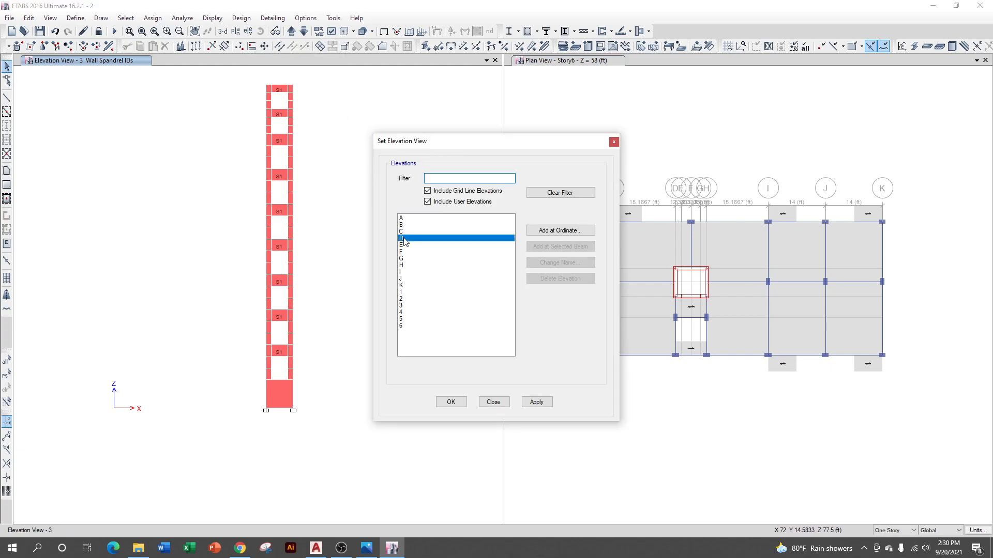
{"action": "left_click", "coordinate": [536, 403]}
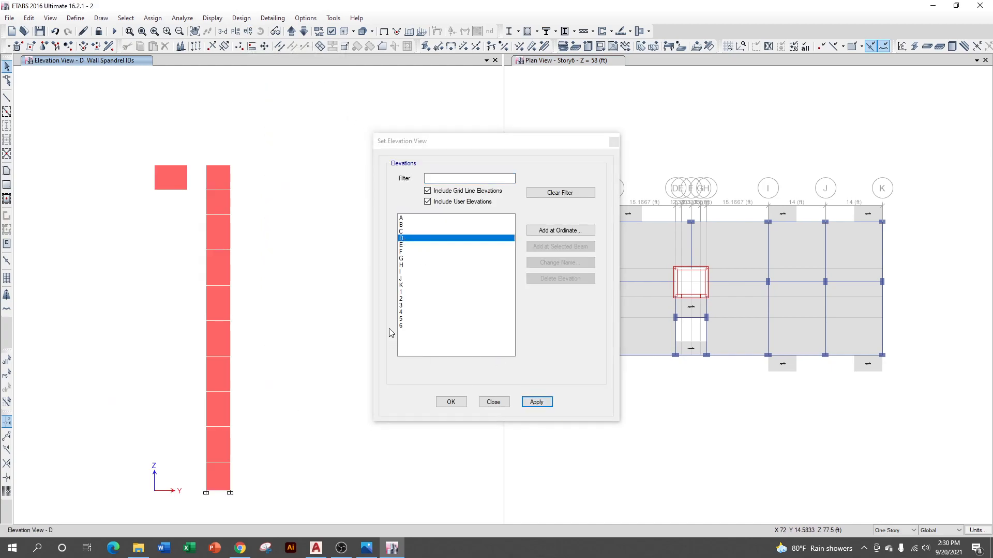
{"action": "left_click", "coordinate": [493, 402]}
{"action": "left_click", "coordinate": [693, 326]}
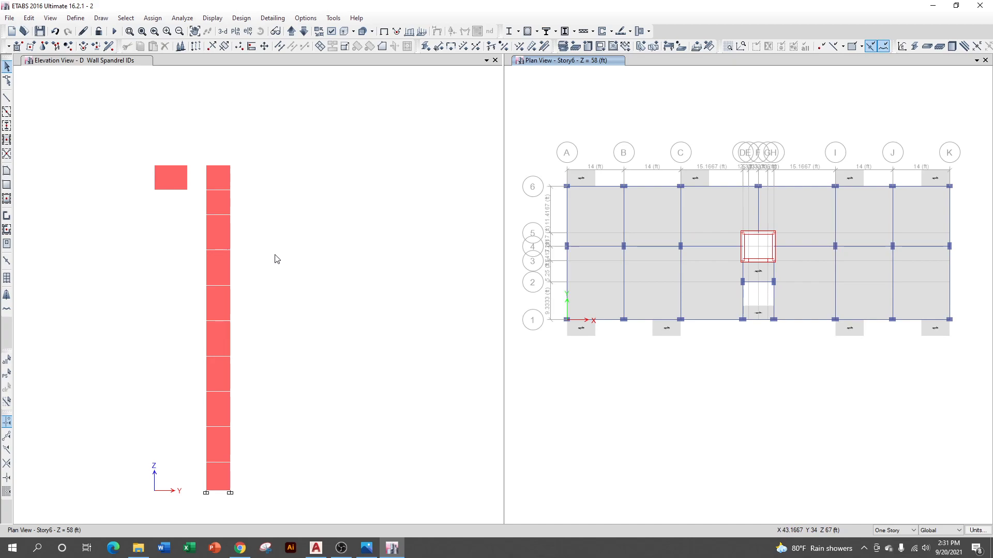
{"action": "middle_click_drag", "start_coordinate": [284, 260], "coordinate": [294, 239]}
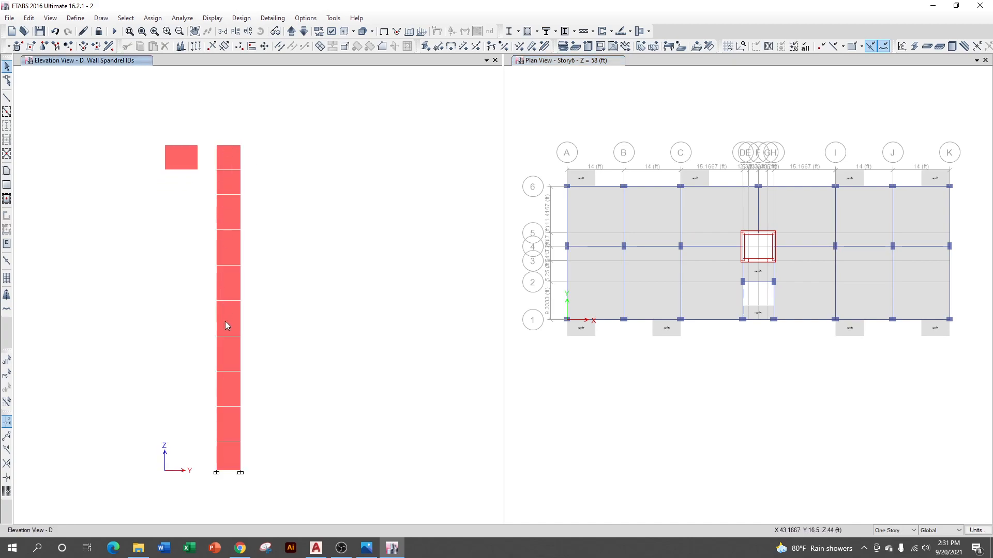
Step: Assign pier label P6 to all ten stacked core wall panels in the grid line D elevation, excluding the separate tank wall panel
{"action": "left_click", "coordinate": [153, 18]}
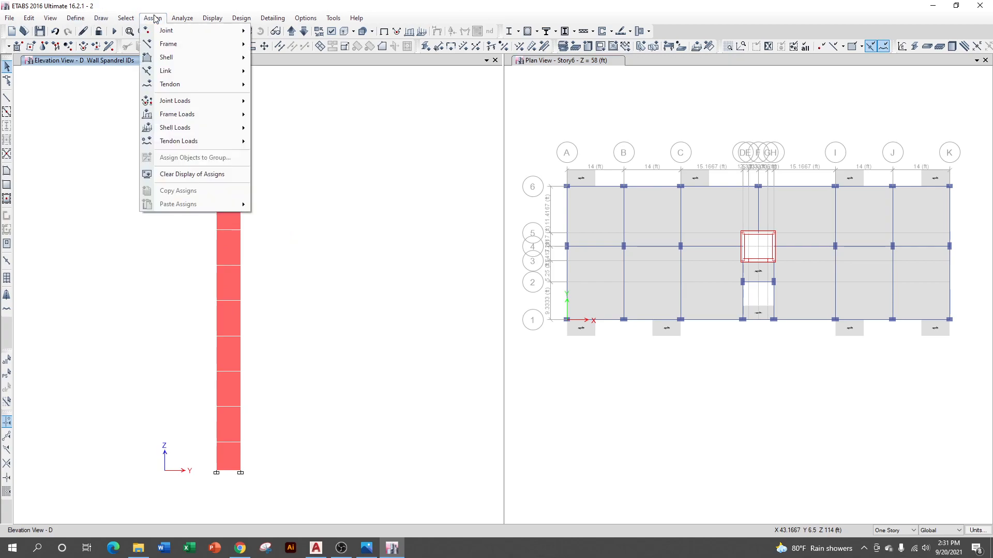
{"action": "mouse_move", "coordinate": [227, 57]}
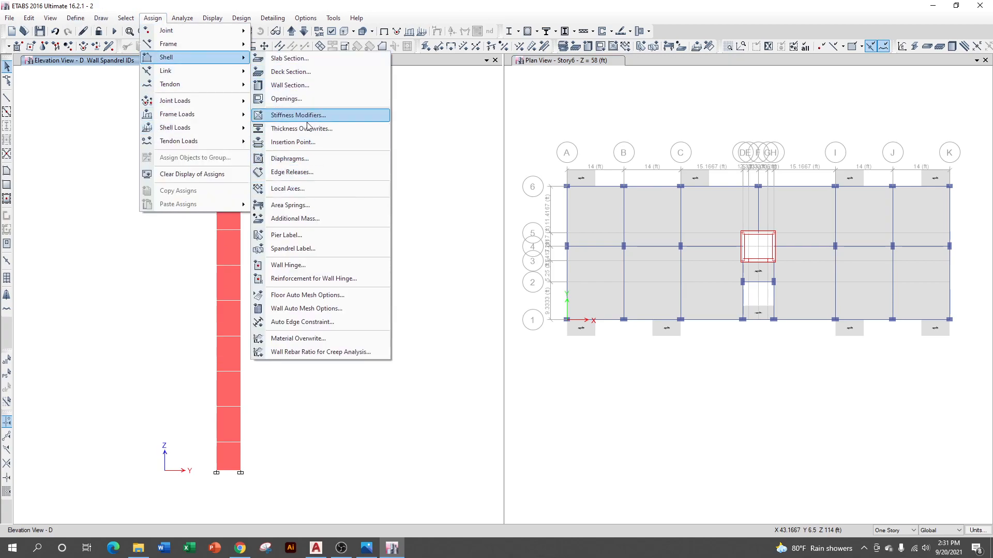
{"action": "left_click", "coordinate": [305, 235]}
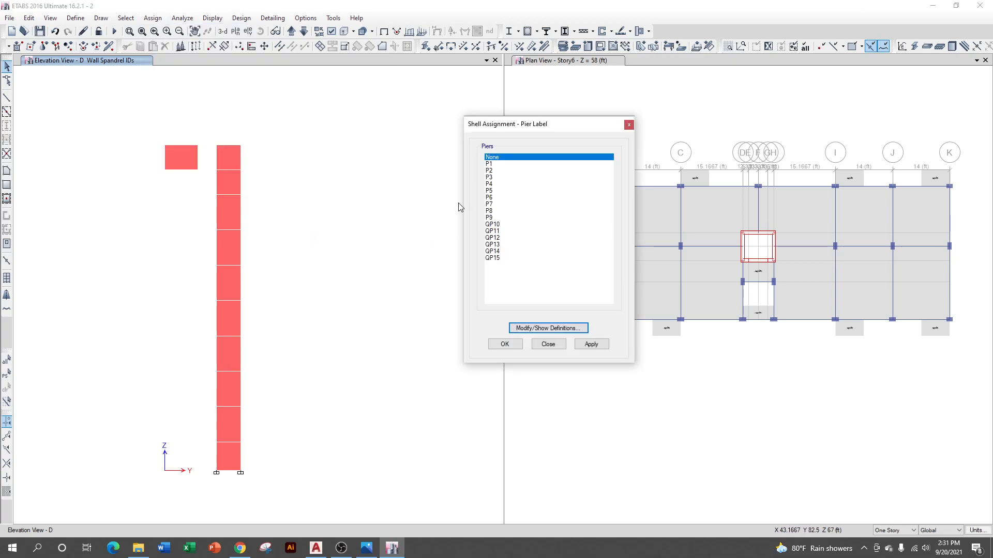
{"action": "left_click", "coordinate": [231, 157]}
{"action": "left_click", "coordinate": [229, 221]}
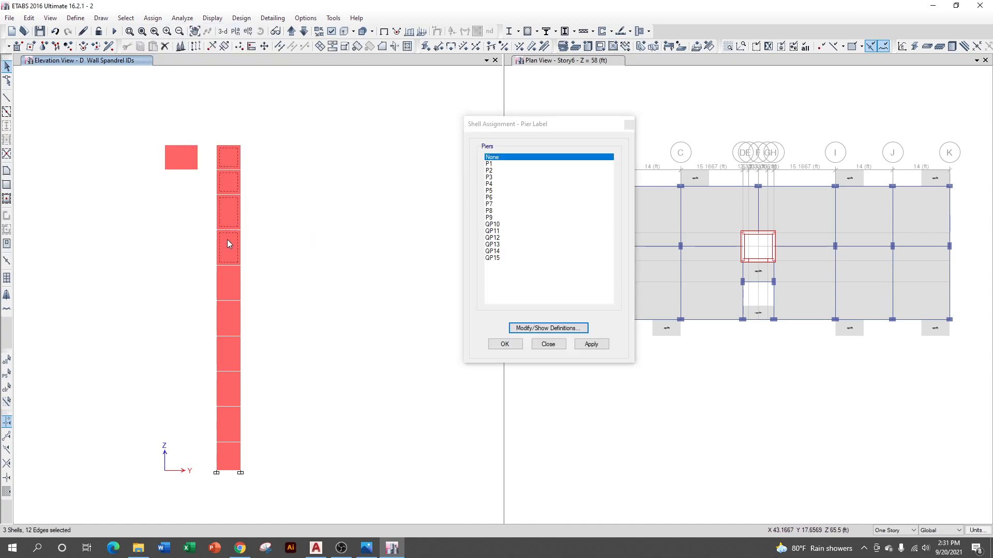
{"action": "left_click", "coordinate": [229, 362]}
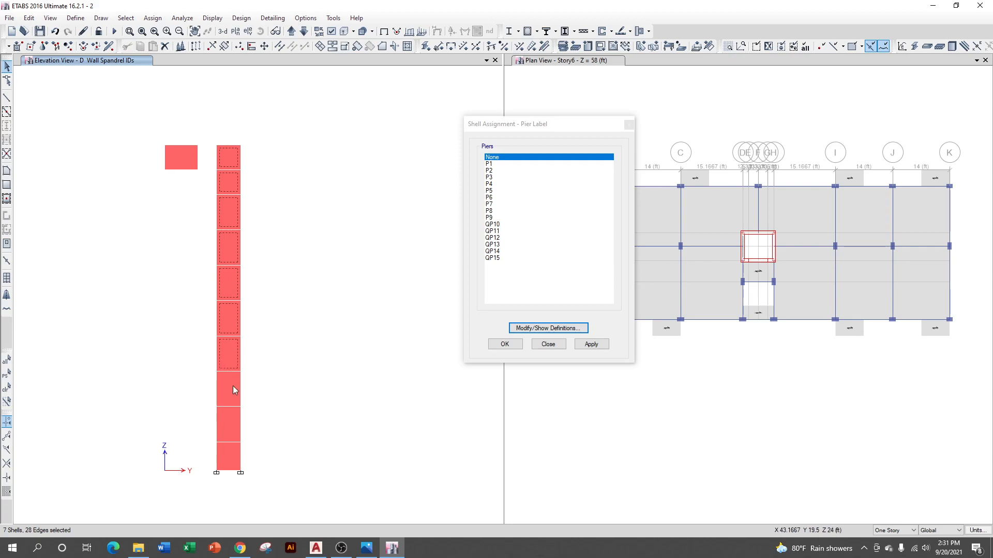
{"action": "left_click", "coordinate": [231, 461]}
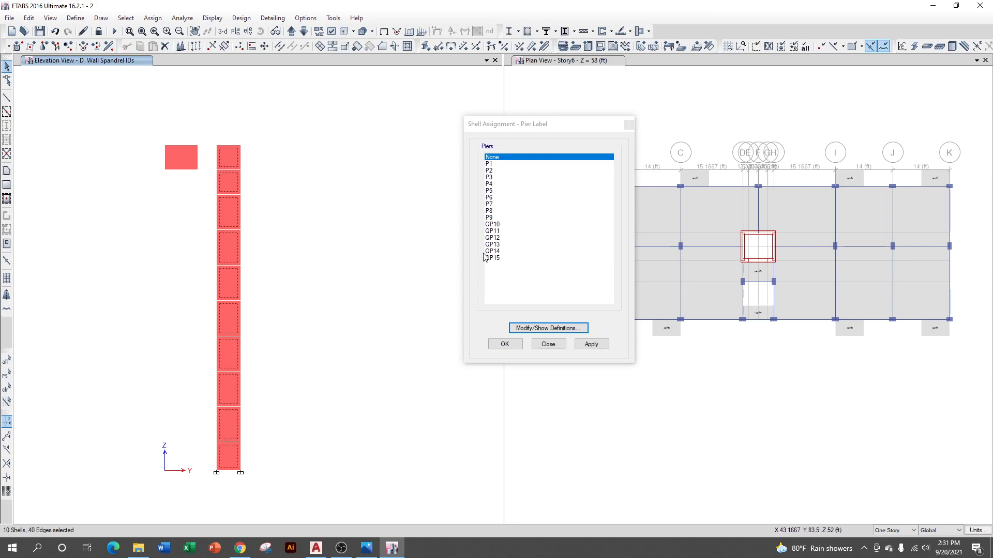
{"action": "left_click", "coordinate": [494, 199]}
{"action": "left_click", "coordinate": [592, 347]}
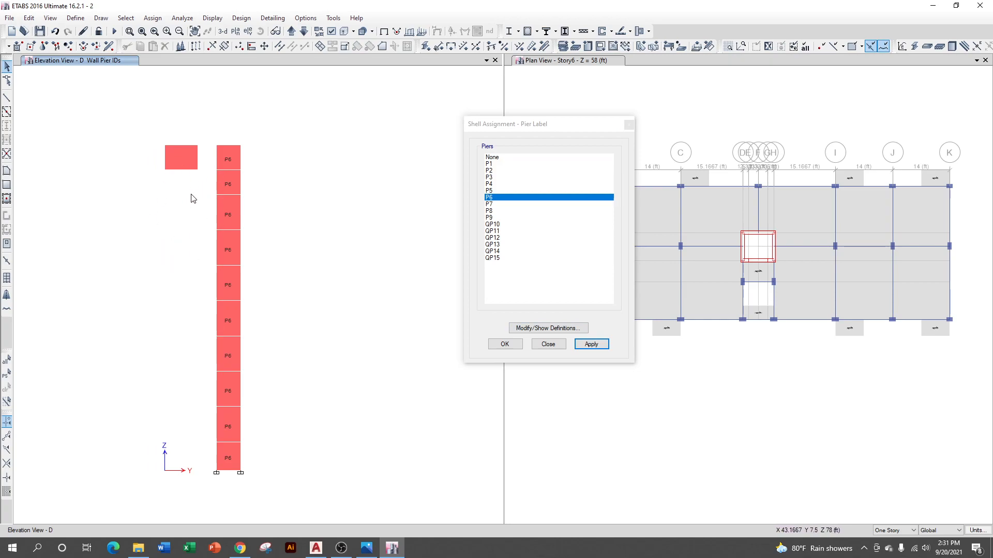
Step: Set the elevation view to grid line 5, keeping the pier label assignment open and clear of the wall
{"action": "left_click_drag", "start_coordinate": [548, 126], "coordinate": [414, 100]}
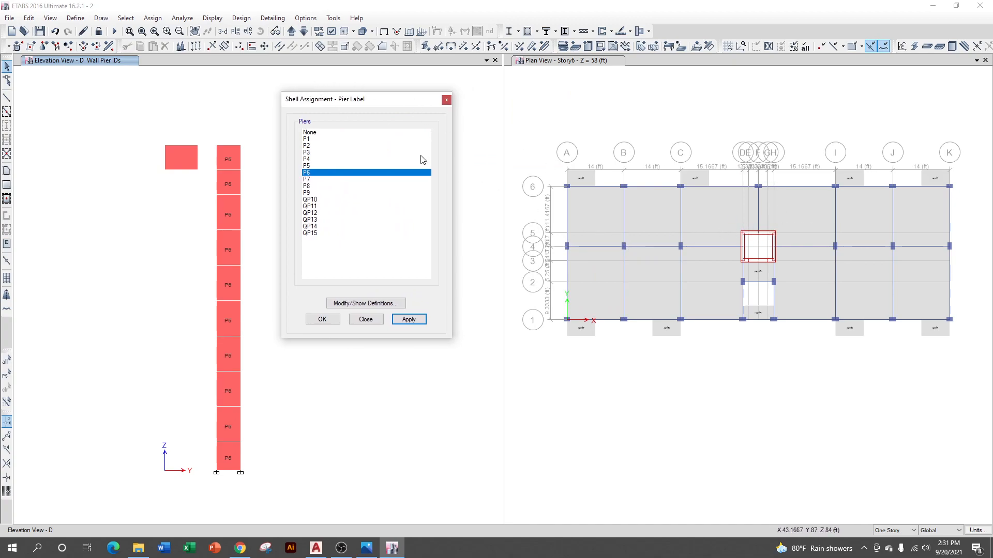
{"action": "left_click_drag", "start_coordinate": [396, 104], "coordinate": [484, 80]}
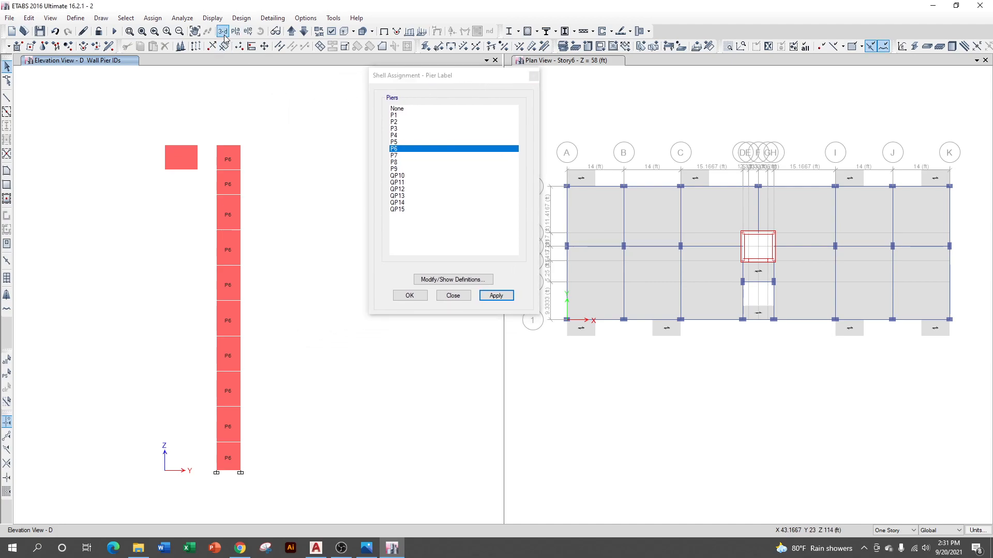
{"action": "left_click", "coordinate": [247, 31]}
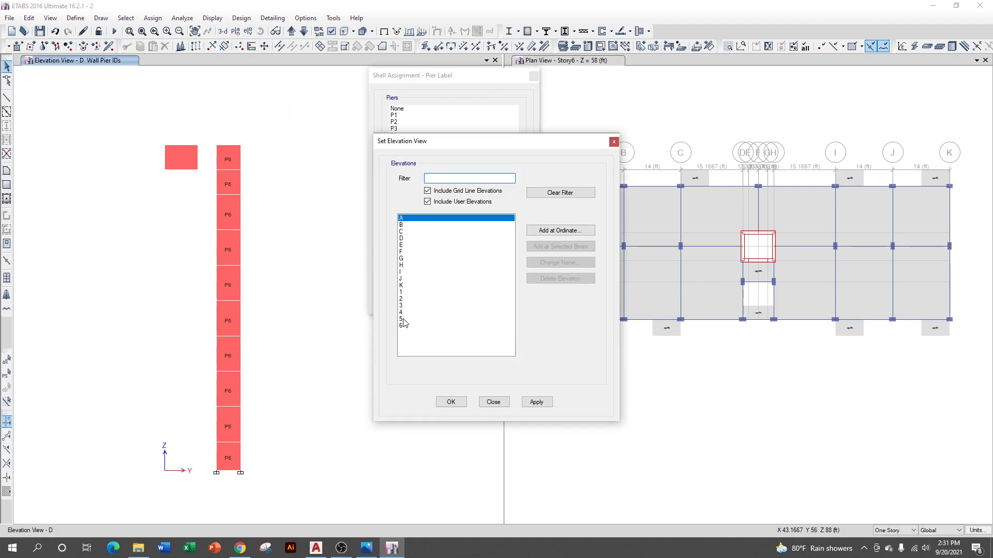
{"action": "left_click", "coordinate": [403, 326]}
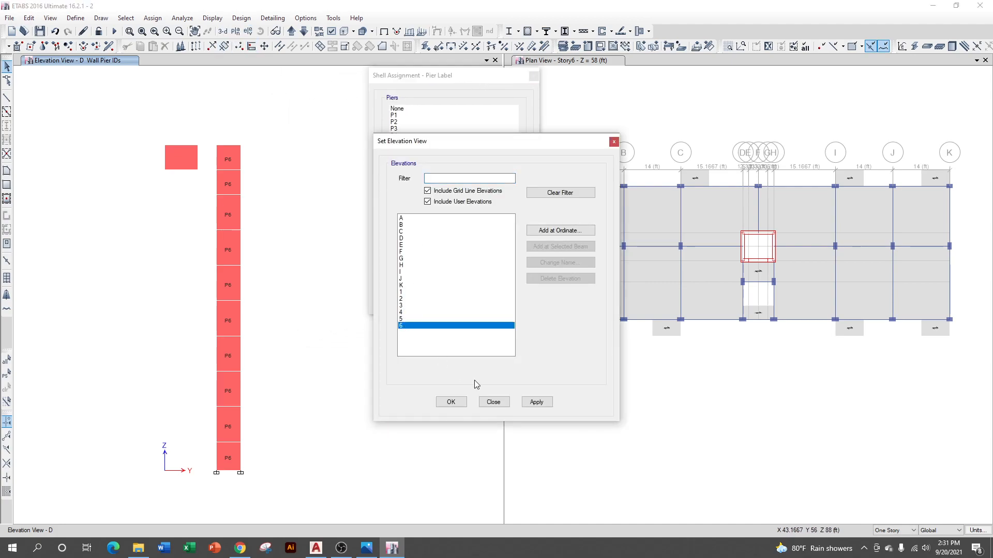
{"action": "left_click", "coordinate": [532, 402]}
{"action": "left_click_drag", "start_coordinate": [568, 143], "coordinate": [370, 131]}
{"action": "left_click_drag", "start_coordinate": [483, 80], "coordinate": [613, 96]}
{"action": "left_click", "coordinate": [203, 307]}
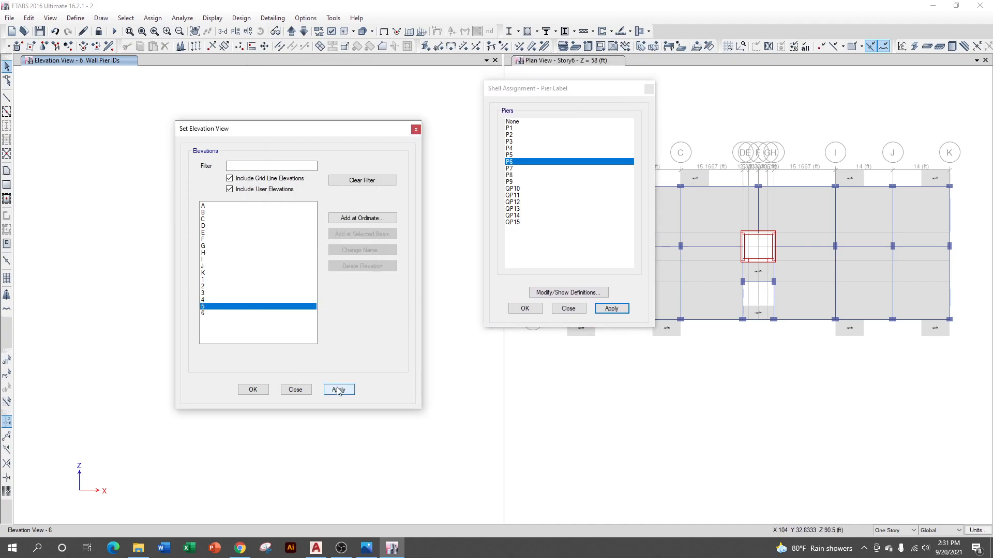
{"action": "left_click", "coordinate": [338, 390]}
{"action": "left_click_drag", "start_coordinate": [344, 133], "coordinate": [777, 223]}
Step: Assign pier label P7 to all ten stacked wall panels in the grid line 5 elevation
{"action": "left_click", "coordinate": [238, 182]}
{"action": "left_click", "coordinate": [244, 201]}
{"action": "left_click", "coordinate": [248, 222]}
{"action": "left_click", "coordinate": [244, 270]}
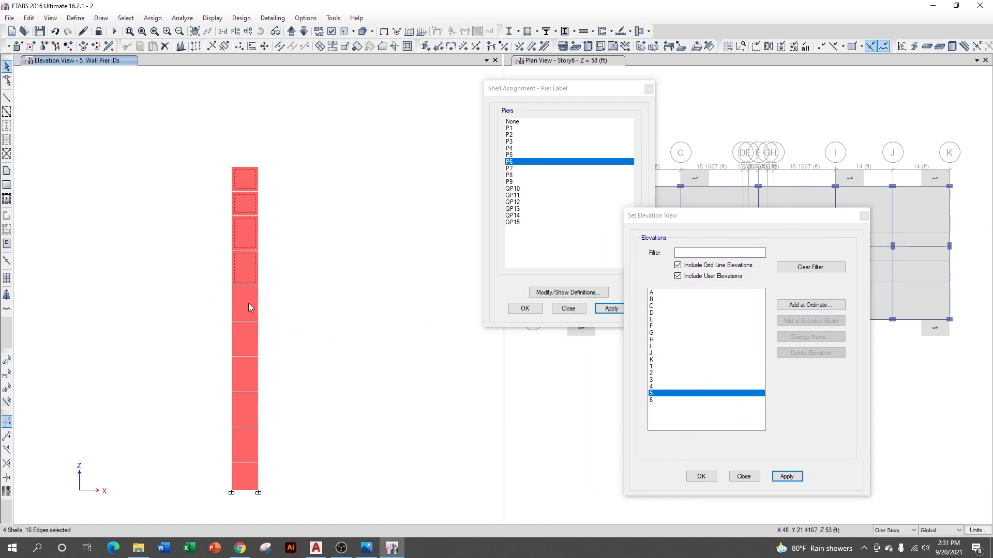
{"action": "left_click", "coordinate": [247, 338]}
{"action": "left_click", "coordinate": [252, 376]}
{"action": "left_click", "coordinate": [252, 445]}
{"action": "left_click", "coordinate": [250, 470]}
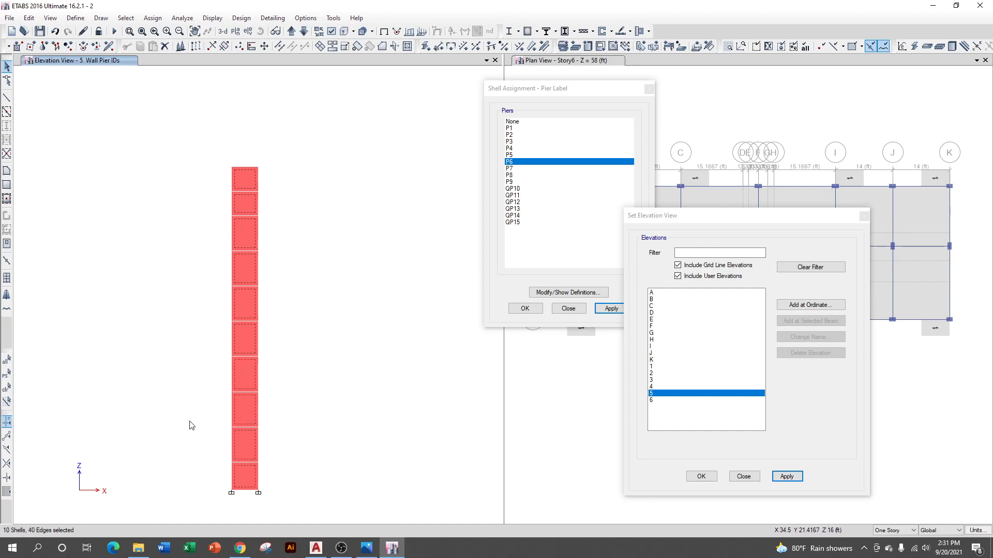
{"action": "left_click", "coordinate": [509, 168]}
{"action": "left_click", "coordinate": [611, 309]}
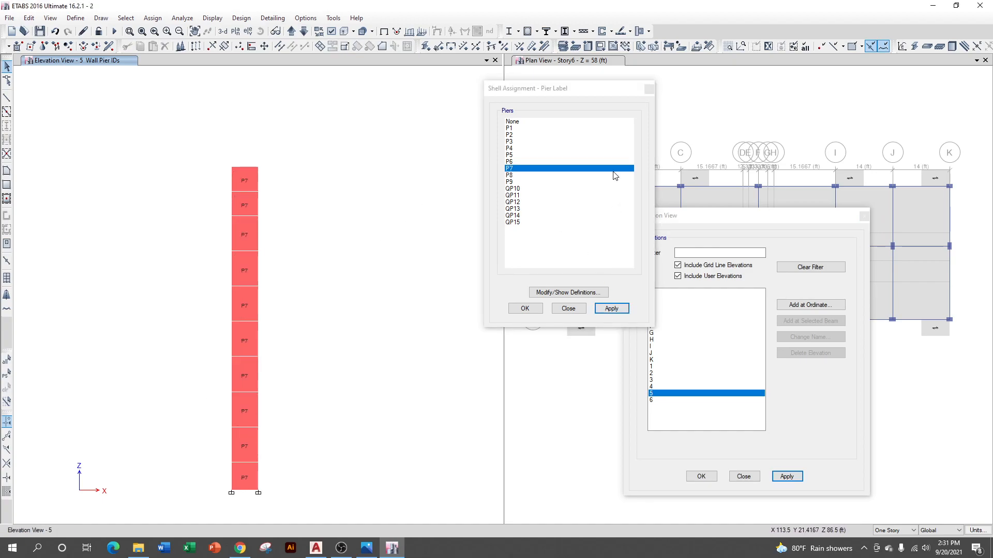
Step: Inspect the lift core in plan and set that same window to the elevation of grid line H
{"action": "left_click_drag", "start_coordinate": [616, 92], "coordinate": [492, 61]}
{"action": "left_click_drag", "start_coordinate": [754, 221], "coordinate": [225, 195]}
{"action": "scroll", "coordinate": [798, 249], "scroll_direction": "up", "scroll_amount": 4}
{"action": "scroll", "coordinate": [688, 265], "scroll_direction": "up", "scroll_amount": 3}
{"action": "scroll", "coordinate": [650, 328], "scroll_direction": "down", "scroll_amount": 3}
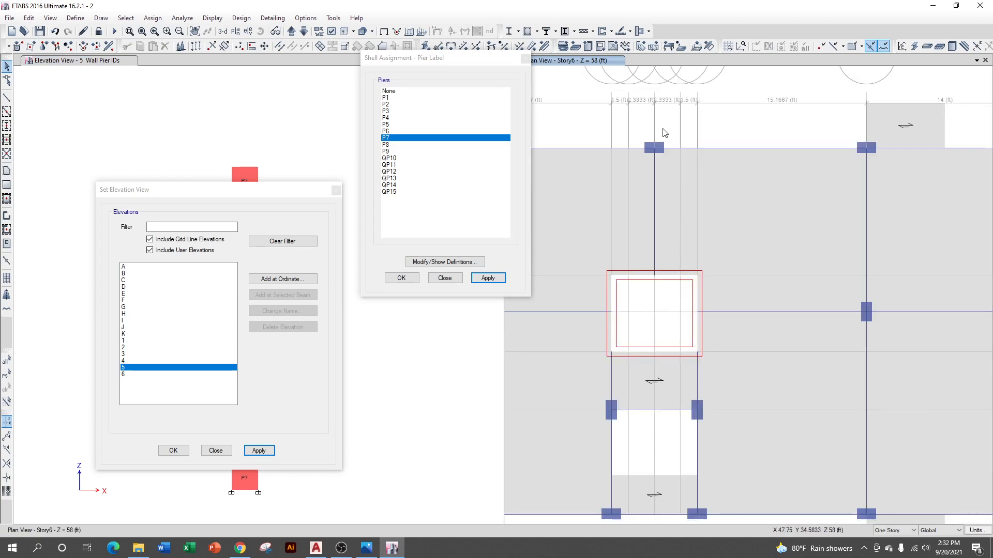
{"action": "scroll", "coordinate": [663, 133], "scroll_direction": "down", "scroll_amount": 3}
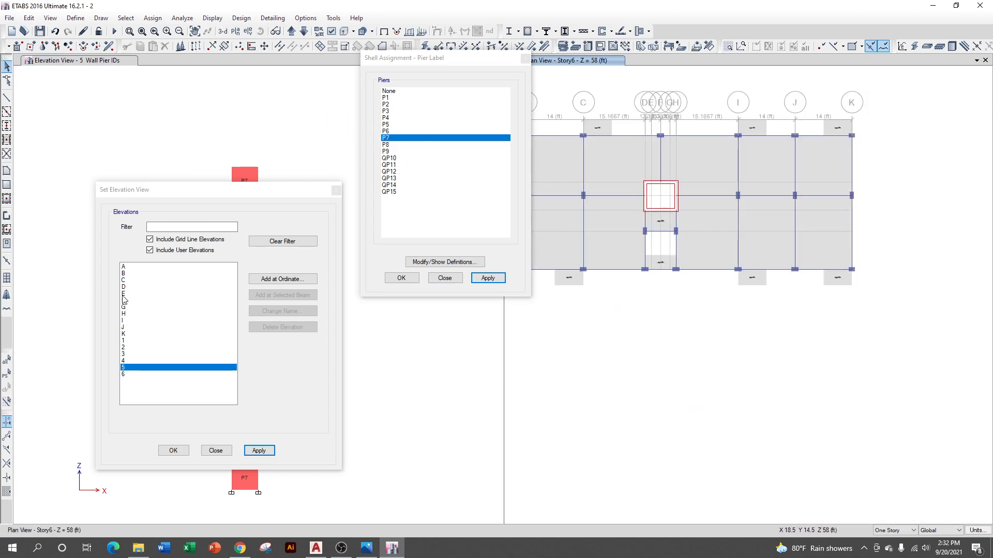
{"action": "left_click", "coordinate": [128, 314]}
{"action": "left_click", "coordinate": [259, 450]}
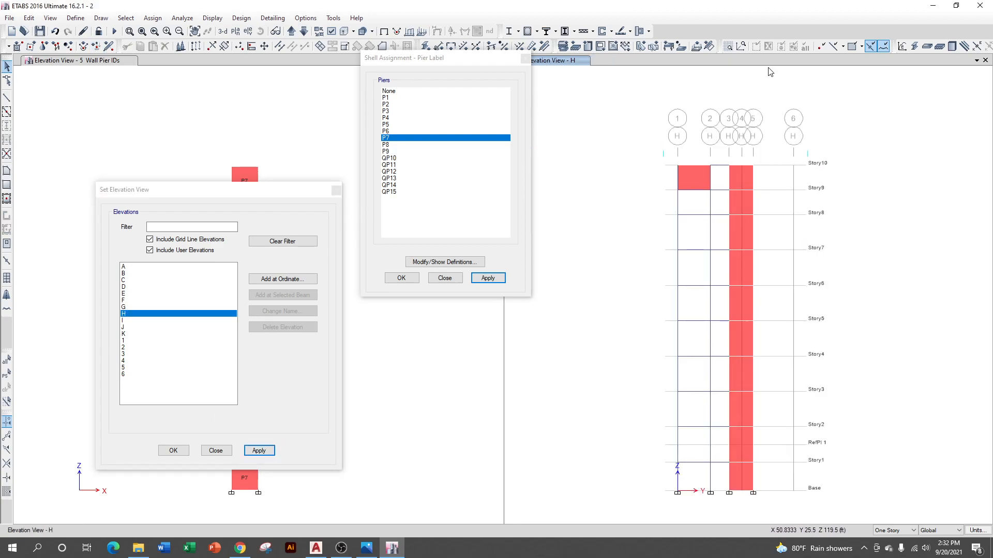
Step: Return the second window to the Story5 plan view
{"action": "left_click", "coordinate": [236, 32]}
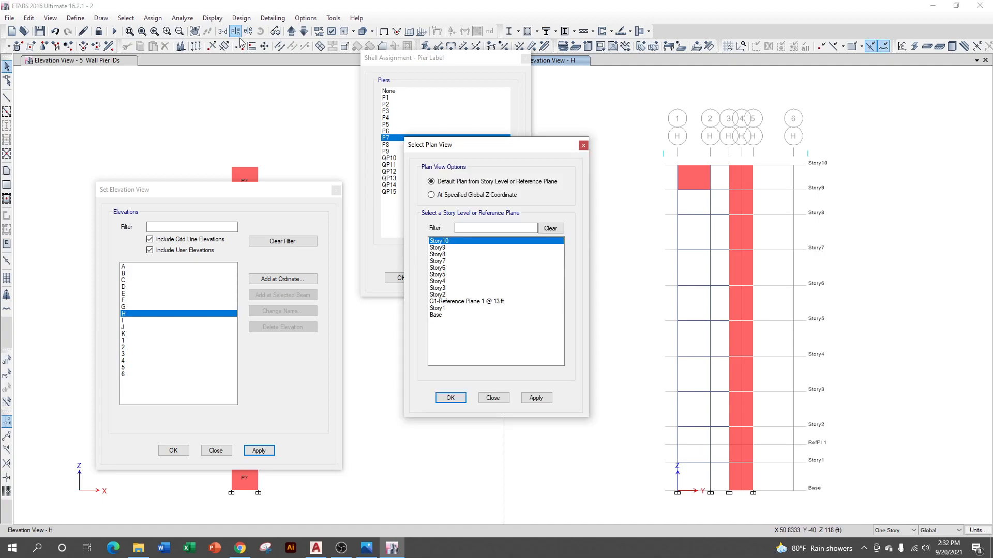
{"action": "left_click", "coordinate": [444, 274]}
{"action": "left_click", "coordinate": [535, 398]}
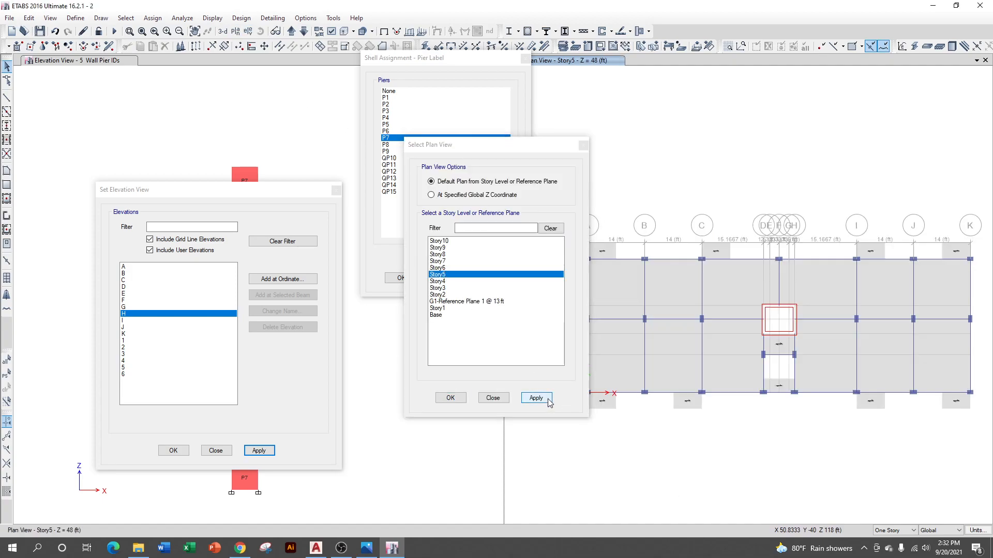
{"action": "left_click_drag", "start_coordinate": [542, 138], "coordinate": [766, 80]}
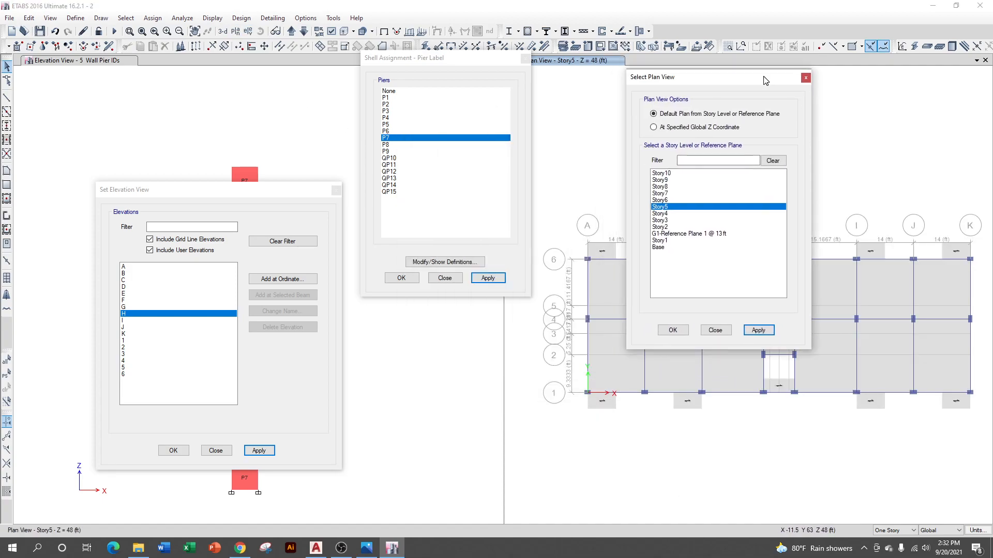
Step: Set the window showing the grid line 5 elevation to grid line H and close the elevation selection
{"action": "left_click", "coordinate": [214, 139]}
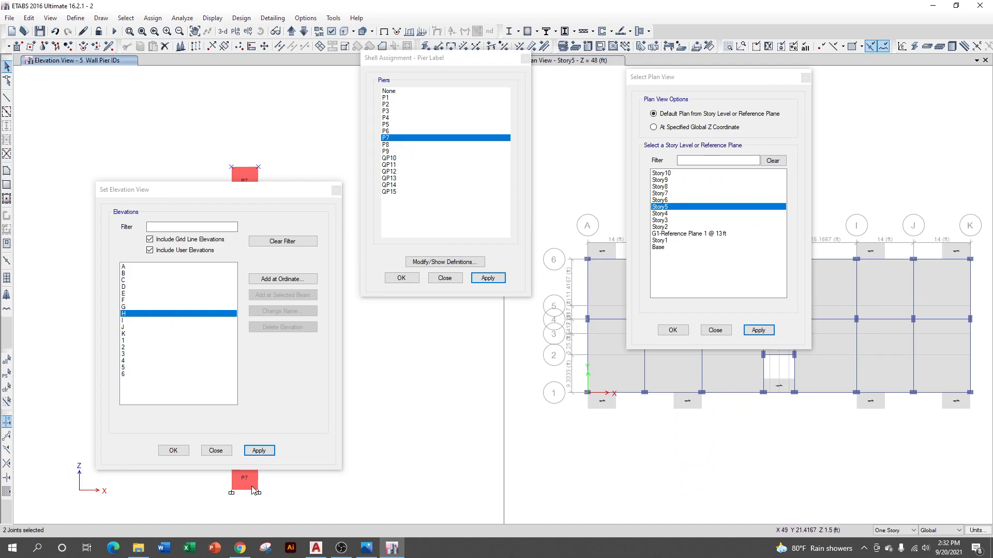
{"action": "left_click", "coordinate": [259, 450]}
{"action": "left_click_drag", "start_coordinate": [254, 191], "coordinate": [566, 245]}
{"action": "key", "text": "Escape"}
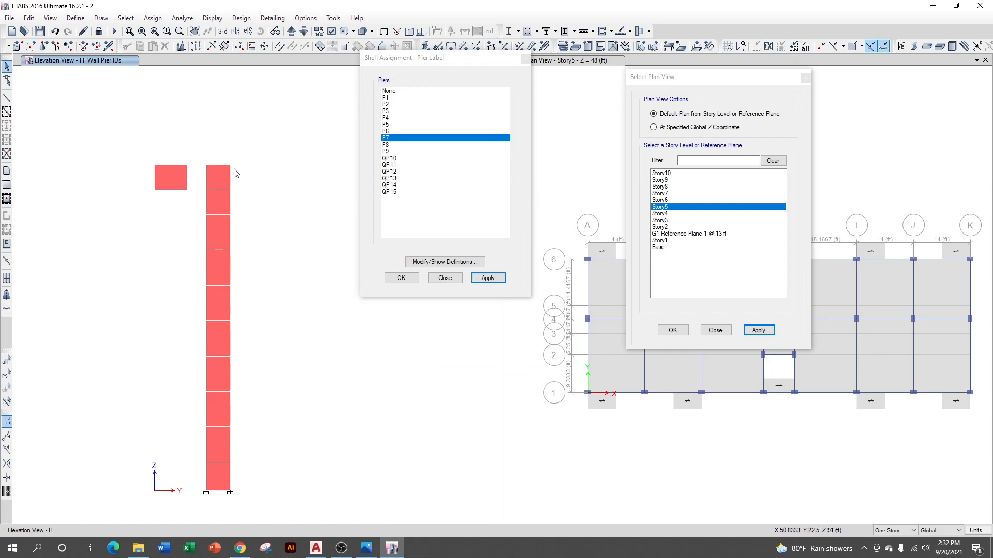
Step: Assign pier label P8 to all ten stacked core wall panels in the grid line H elevation, excluding the separate tank wall panel
{"action": "left_click", "coordinate": [224, 178]}
{"action": "left_click", "coordinate": [221, 205]}
{"action": "left_click", "coordinate": [220, 233]}
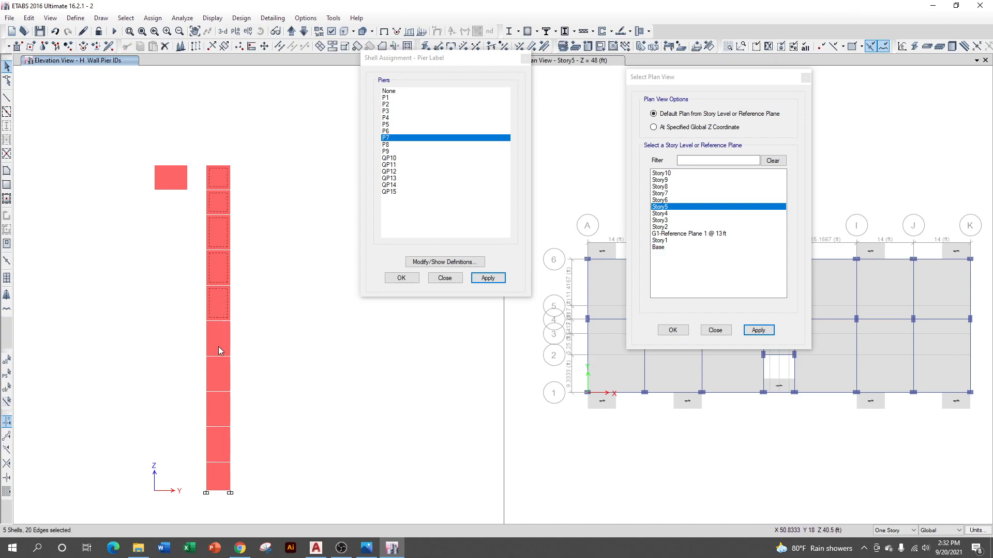
{"action": "left_click", "coordinate": [225, 473]}
{"action": "left_click", "coordinate": [392, 145]}
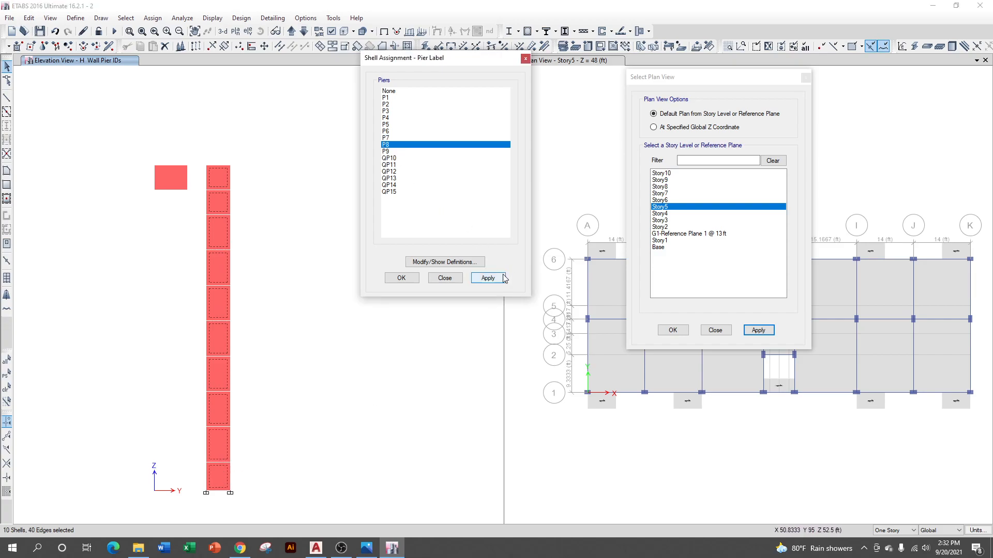
{"action": "left_click", "coordinate": [496, 279]}
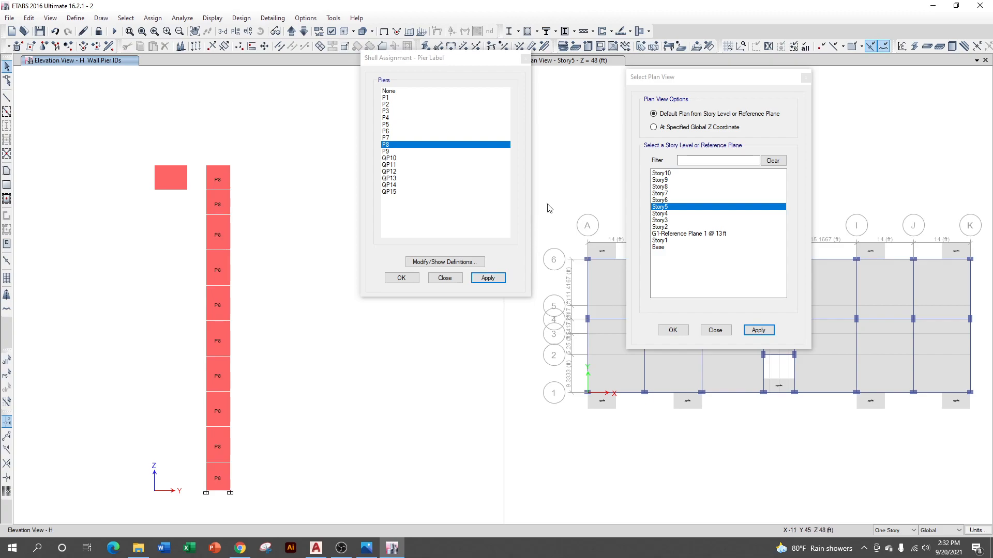
Step: Close the plan view selection and set the grid line H elevation window to the elevation of grid line 1
{"action": "left_click_drag", "start_coordinate": [677, 81], "coordinate": [420, 129]}
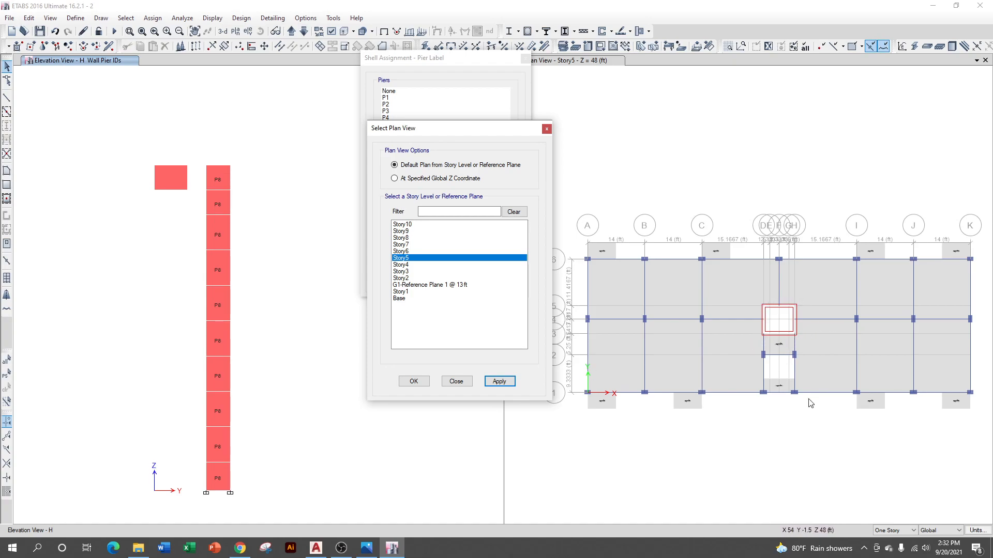
{"action": "left_click_drag", "start_coordinate": [495, 133], "coordinate": [723, 113]}
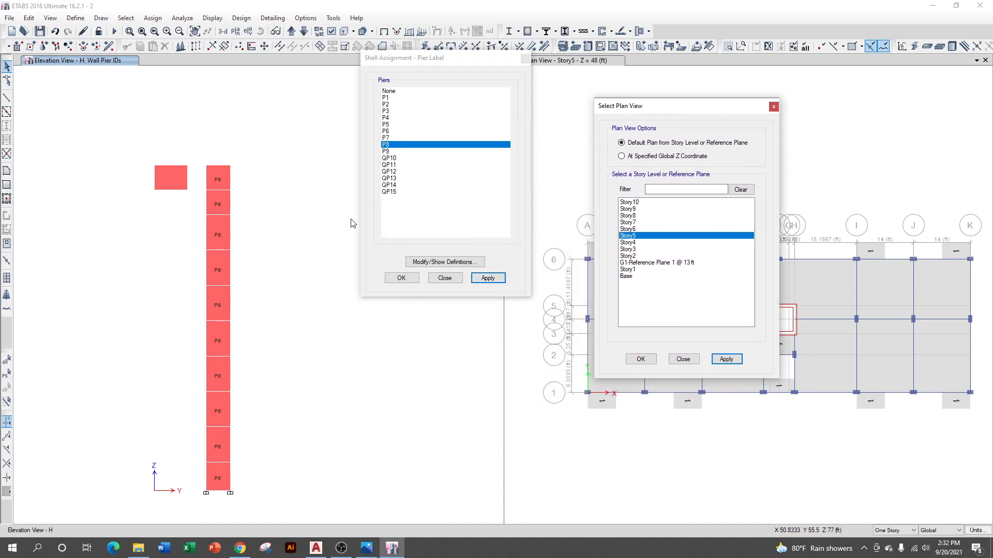
{"action": "left_click_drag", "start_coordinate": [457, 61], "coordinate": [519, 87]}
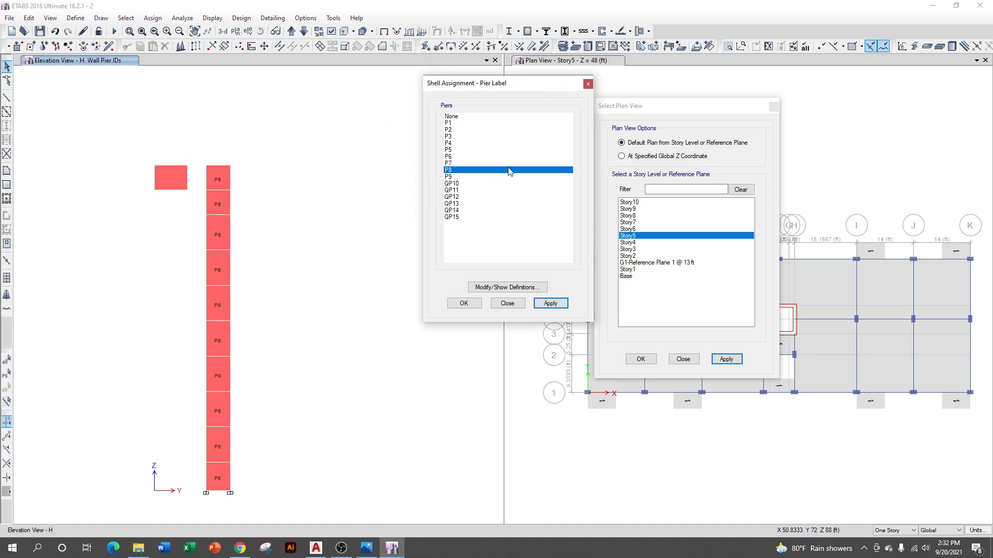
{"action": "left_click_drag", "start_coordinate": [692, 108], "coordinate": [453, 201]}
{"action": "left_click_drag", "start_coordinate": [527, 84], "coordinate": [458, 74]}
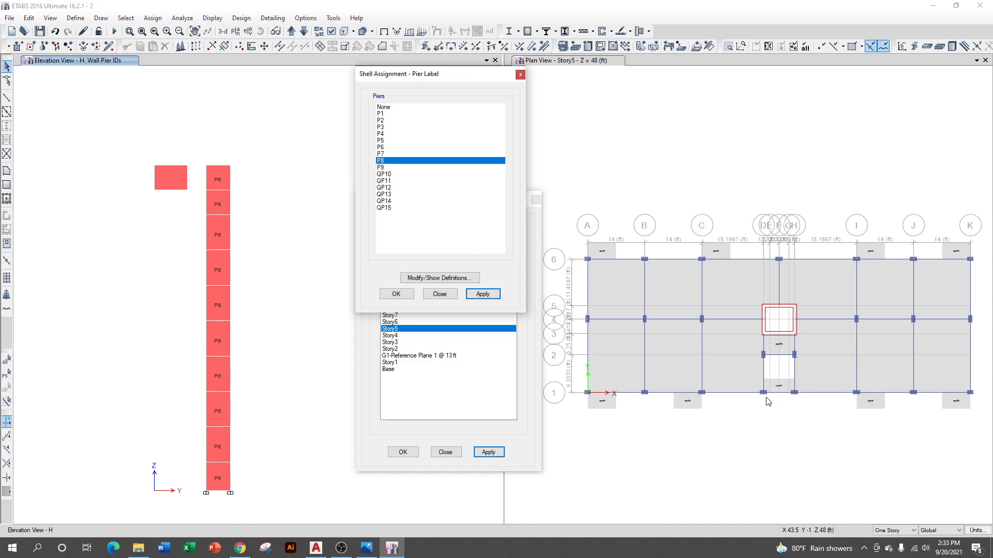
{"action": "left_click", "coordinate": [249, 32]}
{"action": "left_click_drag", "start_coordinate": [446, 76], "coordinate": [657, 55]}
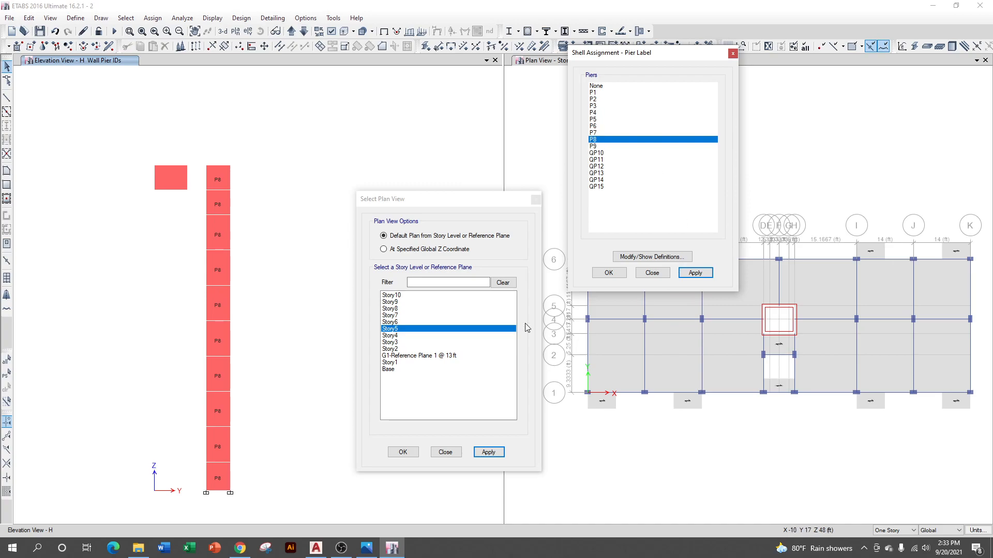
{"action": "left_click", "coordinate": [535, 200]}
{"action": "left_click", "coordinate": [249, 31]}
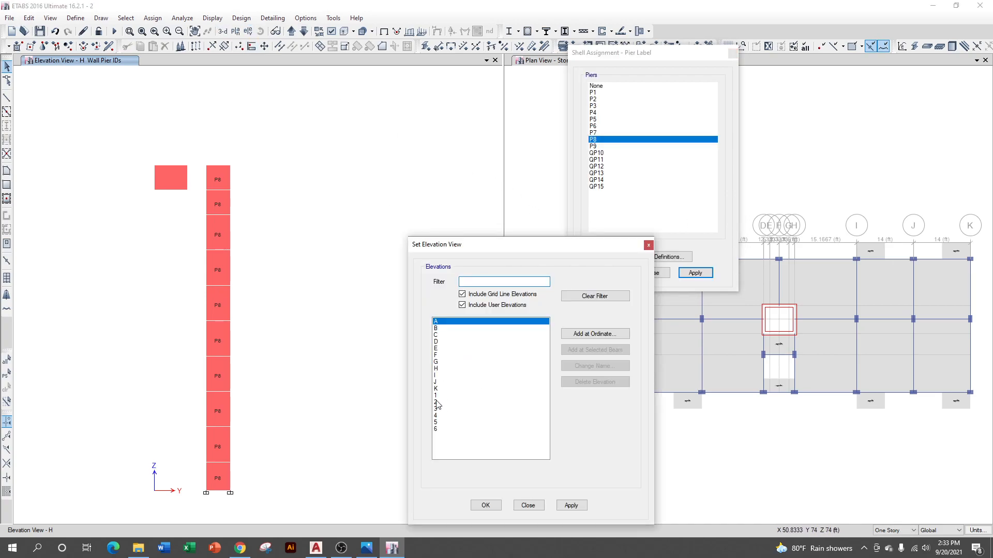
{"action": "left_click", "coordinate": [437, 396]}
{"action": "left_click", "coordinate": [569, 506]}
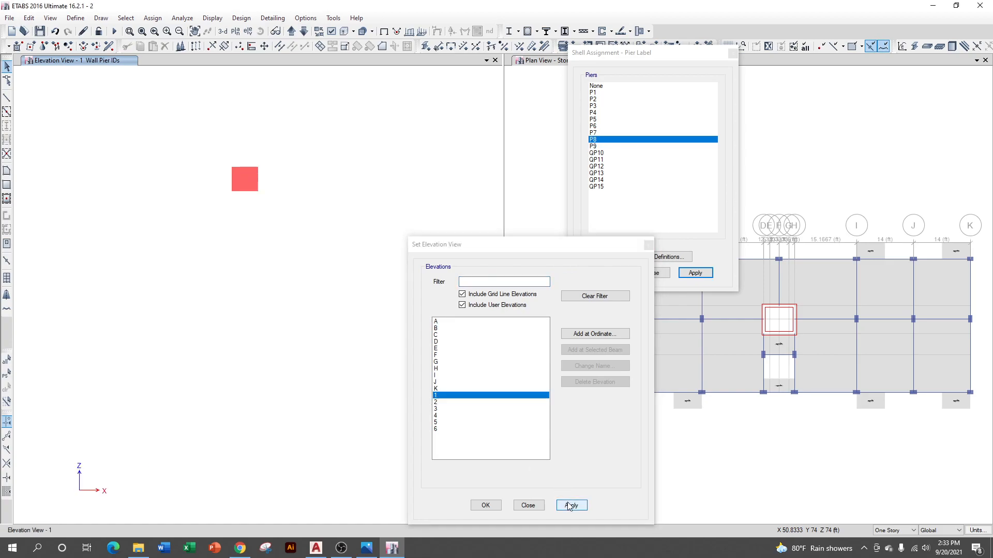
Step: Assign pier label P9 to the tank wall panel in the grid line 1 elevation
{"action": "left_click", "coordinate": [248, 178]}
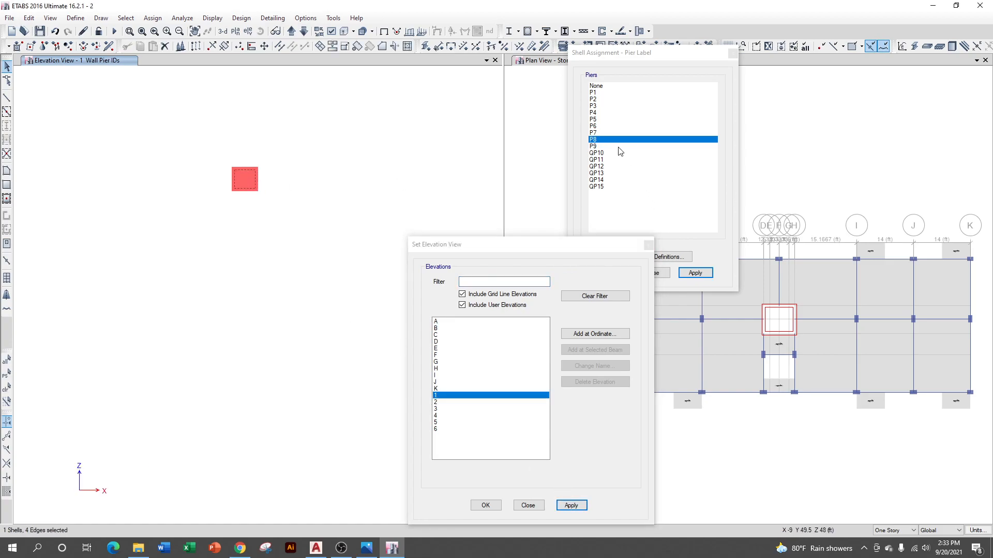
{"action": "left_click", "coordinate": [599, 147]}
{"action": "left_click", "coordinate": [694, 273]}
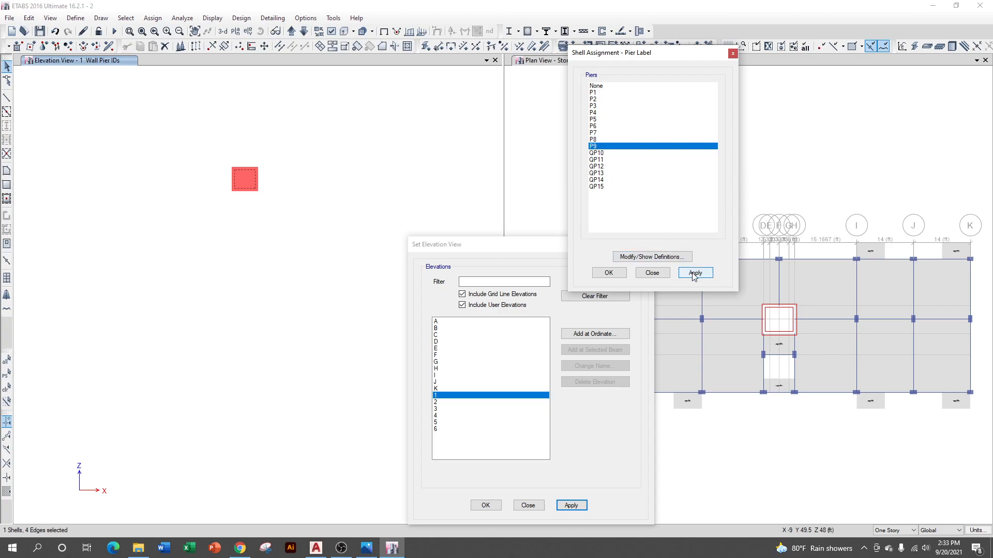
Step: Switch the elevation to grid line D and assign pier label QP10 to the separate tank wall panel
{"action": "left_click_drag", "start_coordinate": [674, 61], "coordinate": [563, 56]}
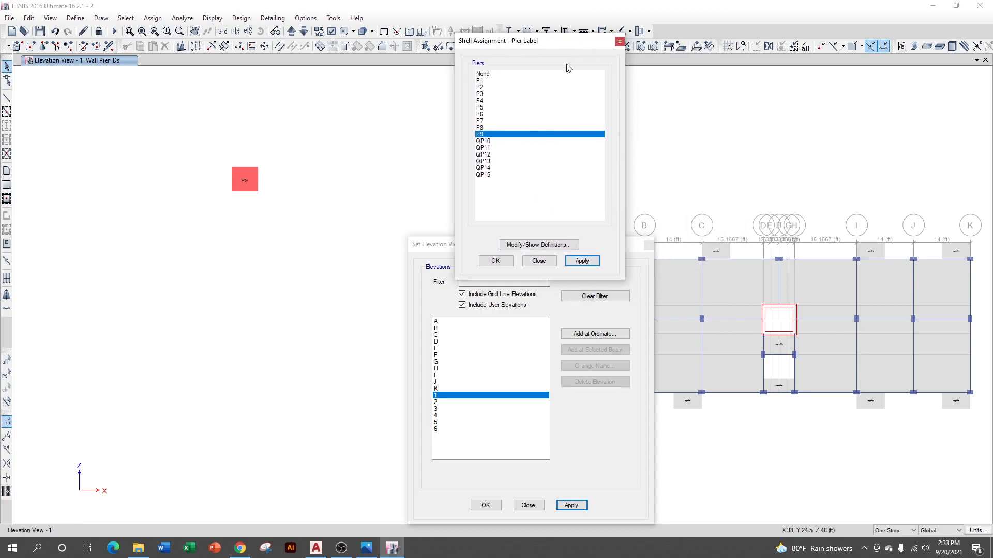
{"action": "left_click_drag", "start_coordinate": [443, 247], "coordinate": [99, 262]}
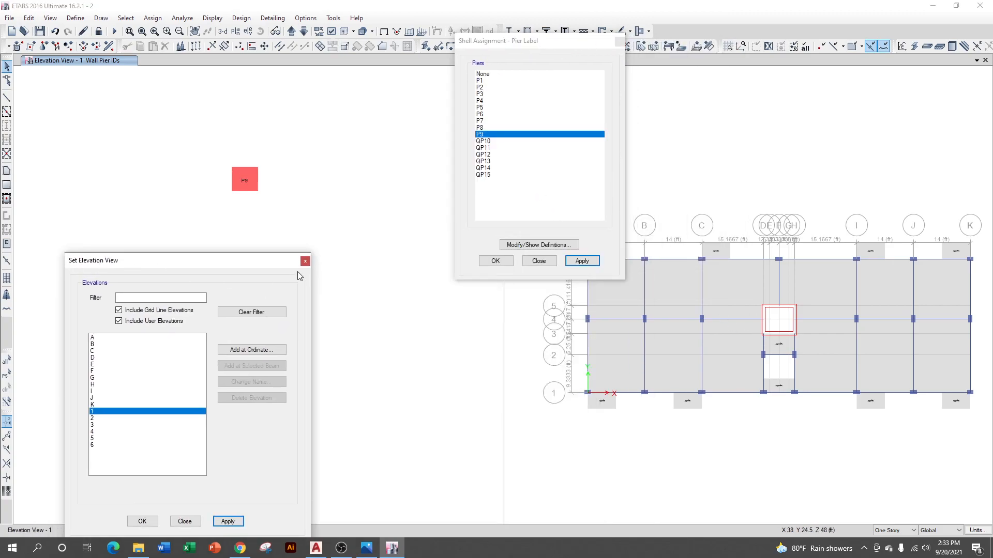
{"action": "left_click_drag", "start_coordinate": [576, 40], "coordinate": [509, 37]}
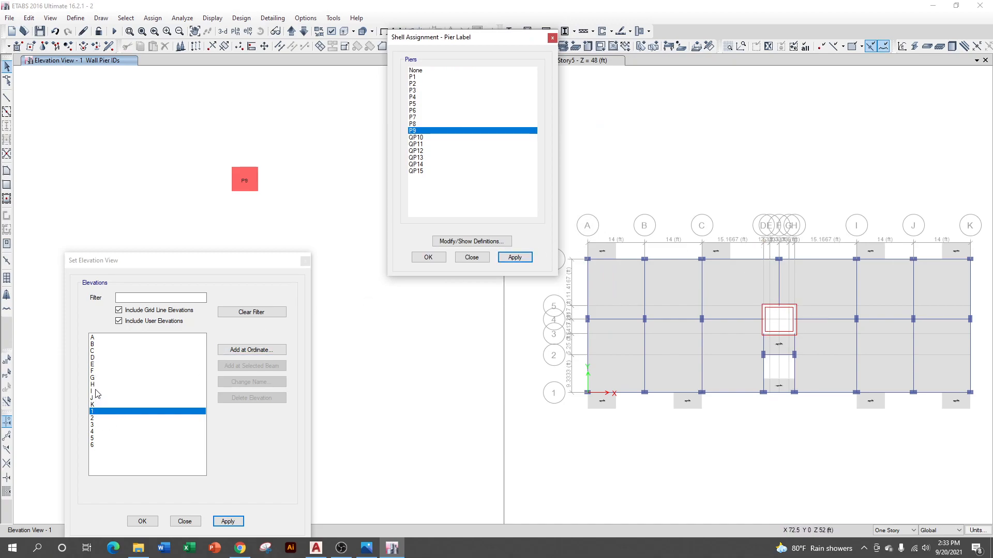
{"action": "left_click", "coordinate": [93, 358]}
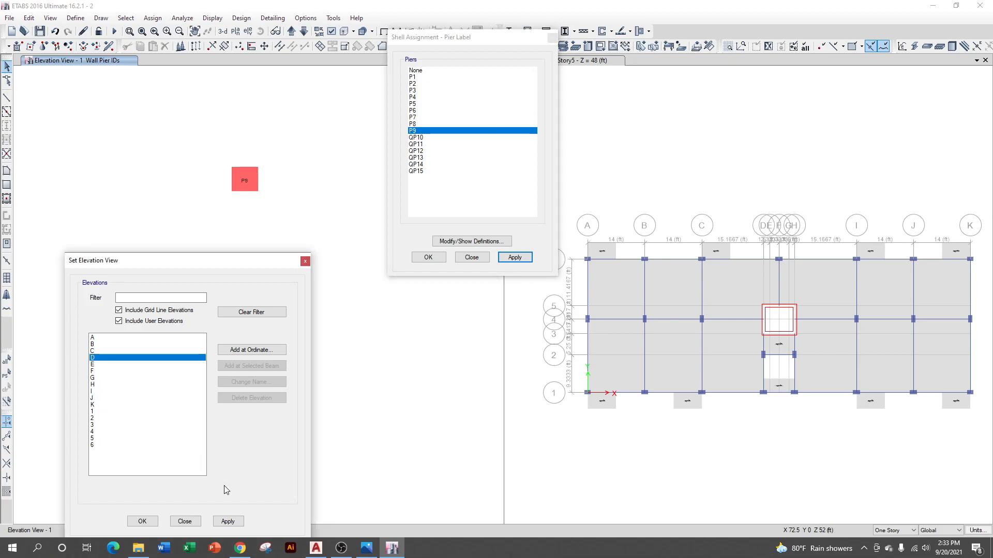
{"action": "left_click", "coordinate": [228, 521]}
{"action": "left_click", "coordinate": [171, 177]}
{"action": "left_click", "coordinate": [418, 138]}
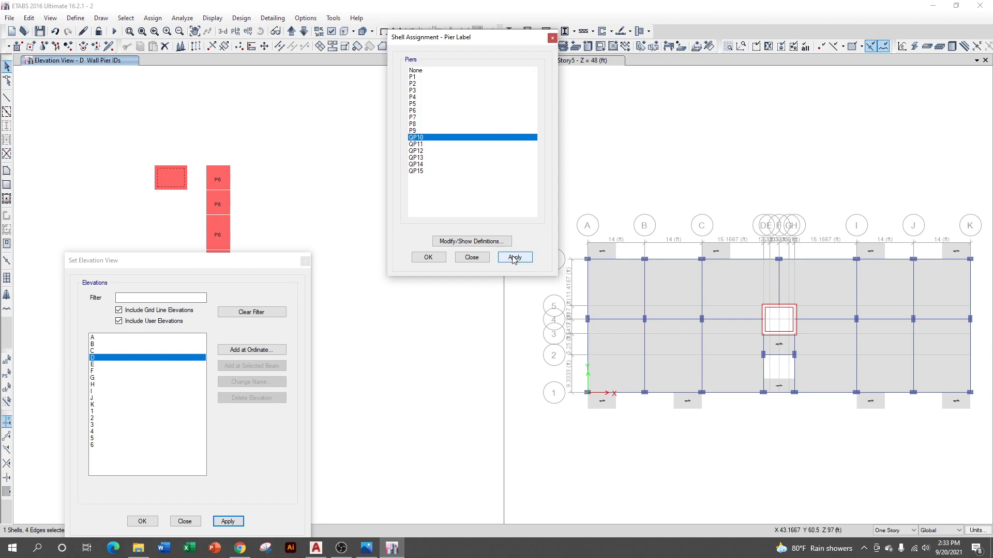
{"action": "left_click", "coordinate": [514, 258]}
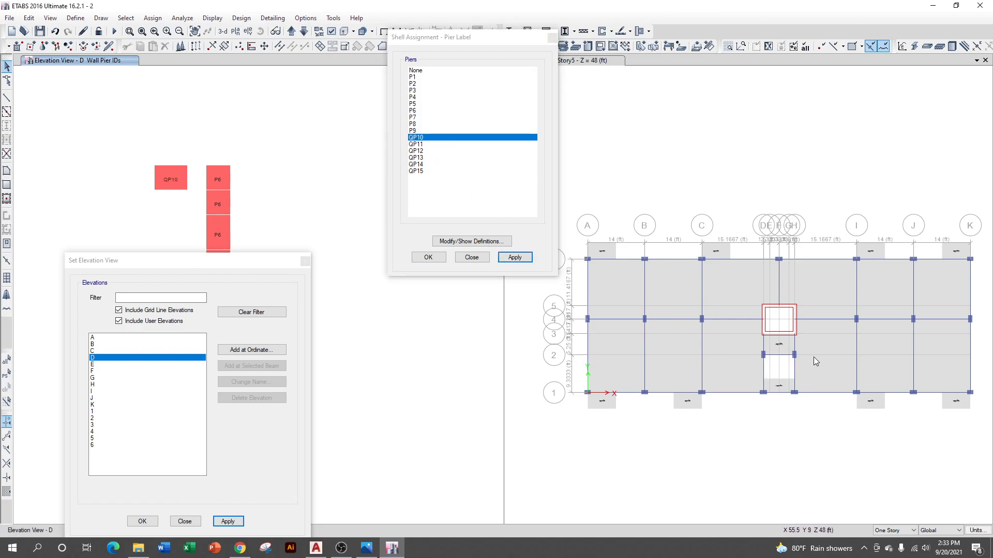
Step: Switch the elevation to grid line 2 and assign pier label QP11 to the tank wall panel
{"action": "left_click", "coordinate": [93, 419]}
{"action": "left_click", "coordinate": [235, 523]}
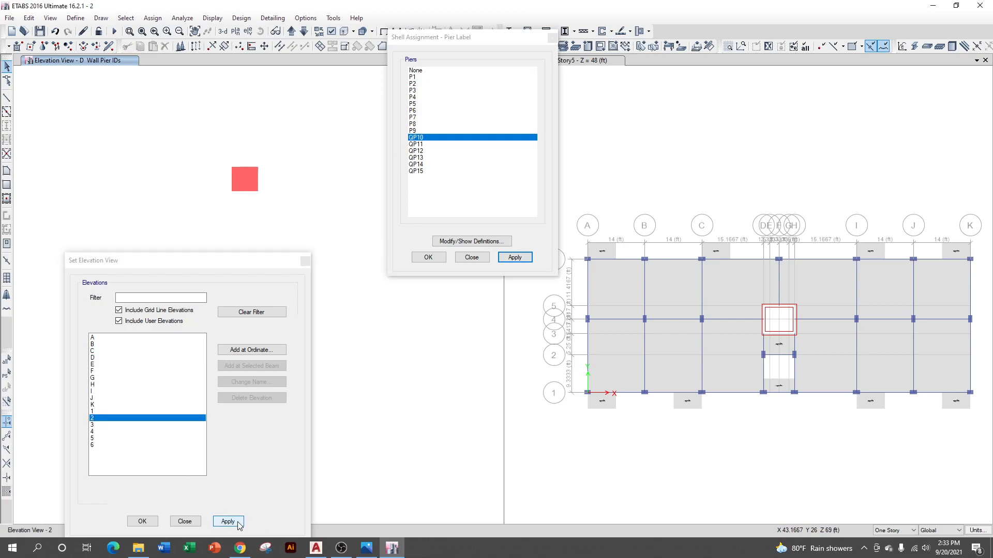
{"action": "left_click", "coordinate": [243, 179]}
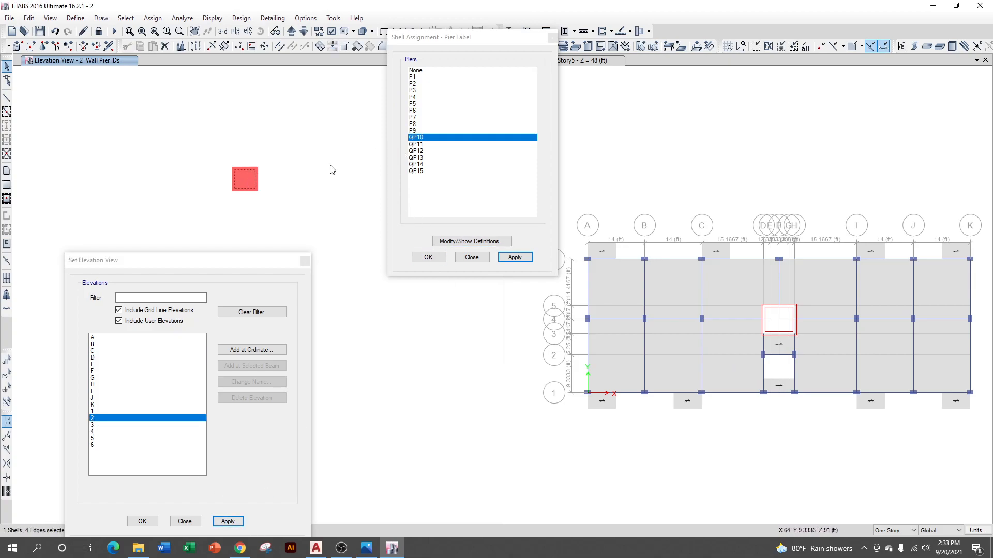
{"action": "left_click", "coordinate": [415, 145]}
{"action": "left_click", "coordinate": [515, 258]}
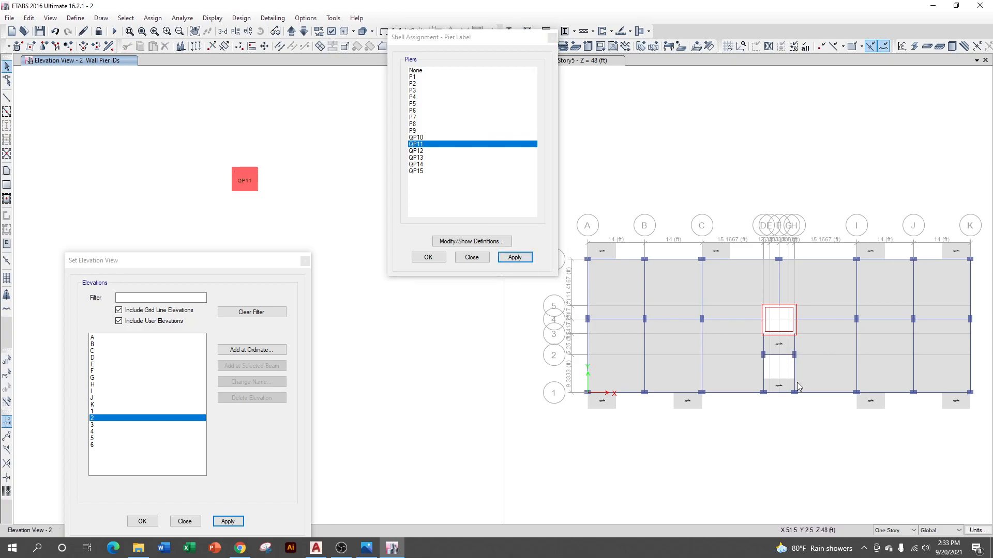
Step: Assign pier label QP12 to the tank wall panel in the grid line H elevation and close the pier label and elevation dialogs
{"action": "left_click", "coordinate": [94, 385]}
{"action": "left_click", "coordinate": [228, 521]}
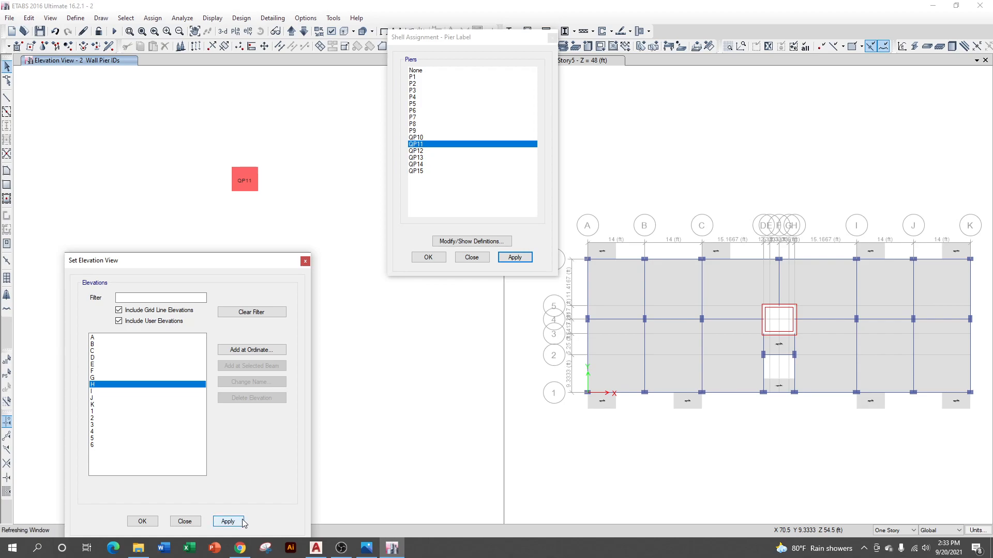
{"action": "left_click", "coordinate": [419, 151]}
{"action": "left_click", "coordinate": [165, 182]}
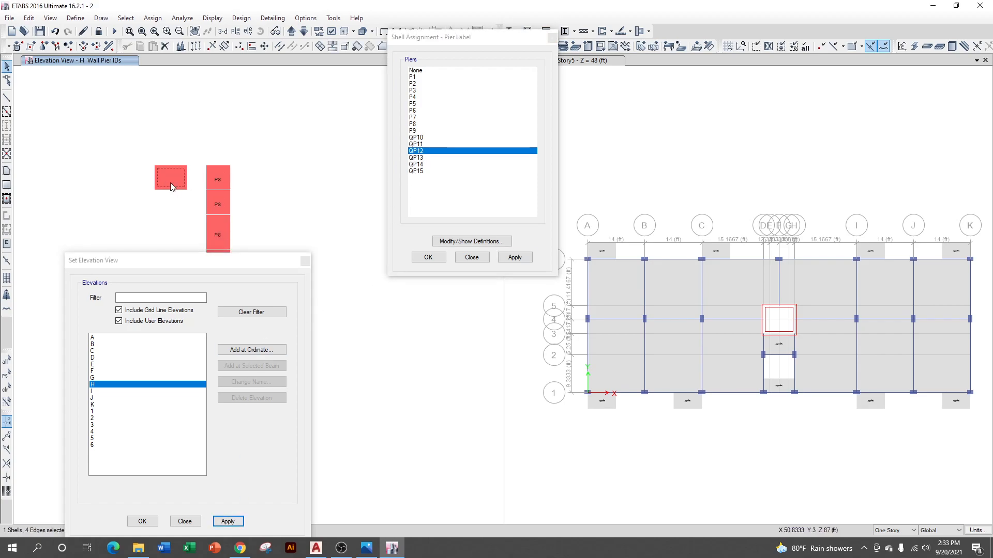
{"action": "left_click", "coordinate": [514, 257]}
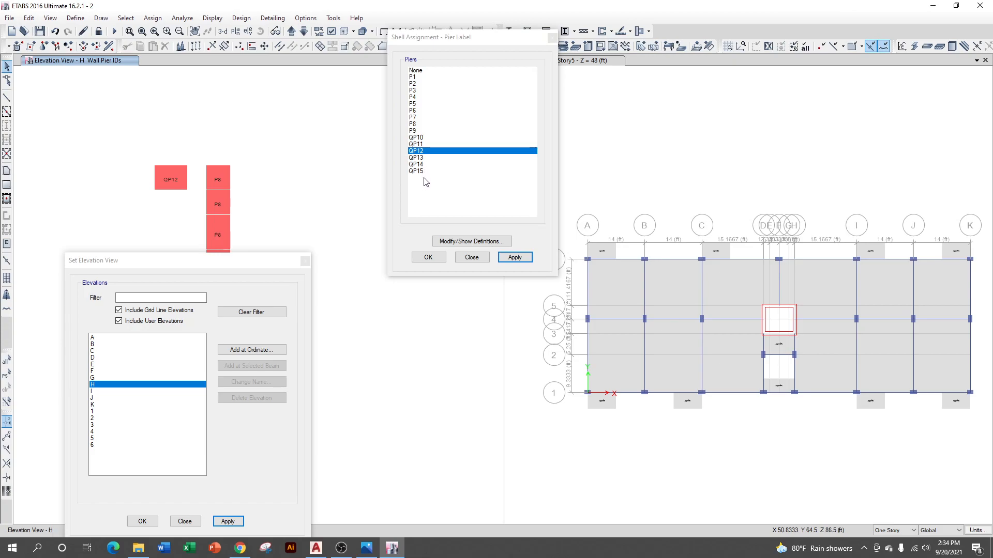
{"action": "left_click", "coordinate": [438, 258]}
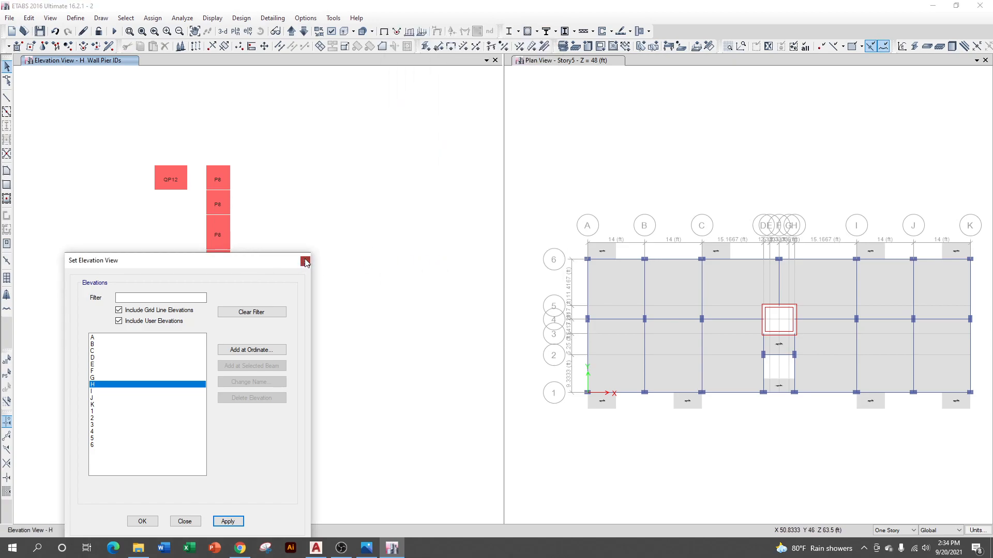
{"action": "left_click", "coordinate": [305, 262]}
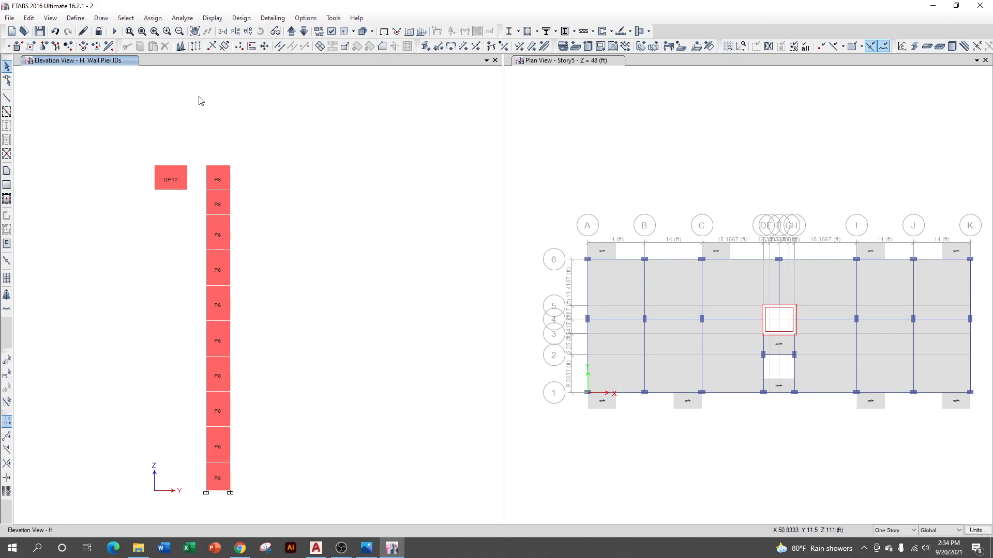
Step: Show all hidden objects in the grid line H elevation window and switch that window to the Story4 plan view
{"action": "right_click", "coordinate": [221, 92]}
{"action": "left_click", "coordinate": [287, 199]}
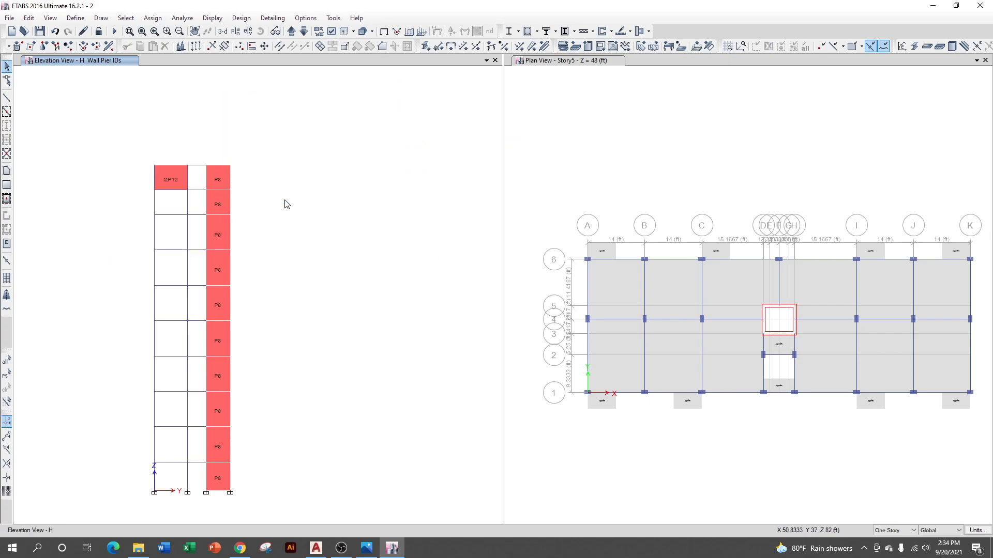
{"action": "left_click", "coordinate": [235, 32]}
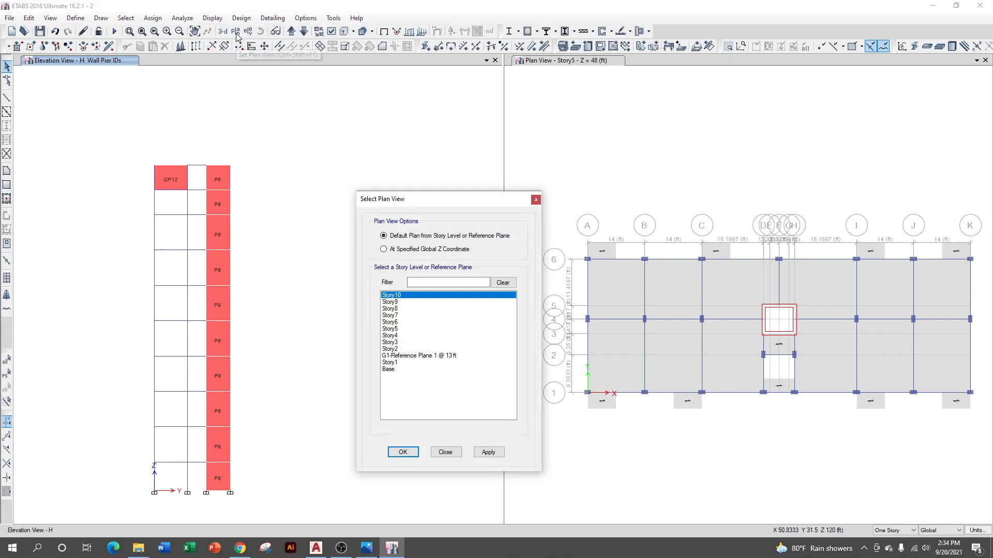
{"action": "left_click", "coordinate": [390, 335]}
{"action": "left_click", "coordinate": [488, 451]}
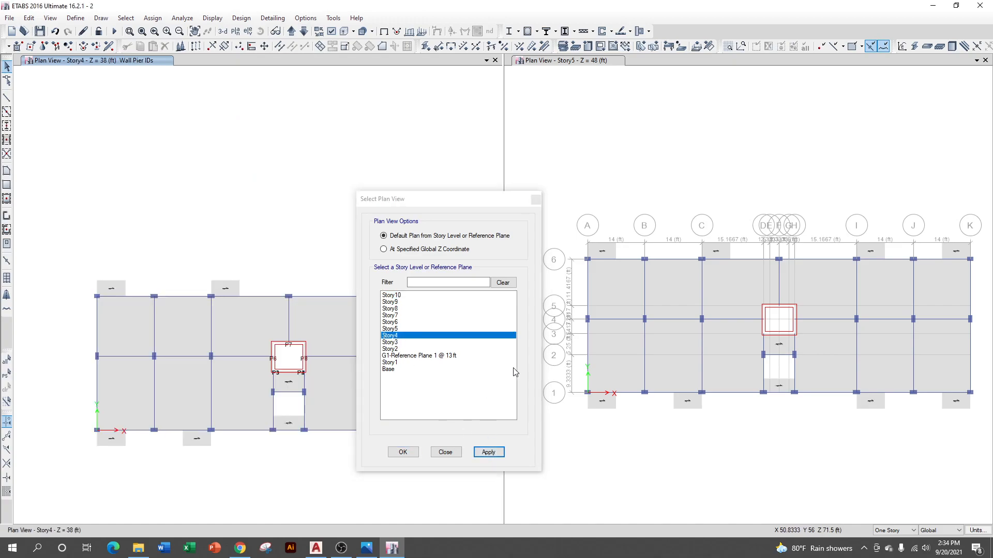
{"action": "left_click", "coordinate": [403, 452]}
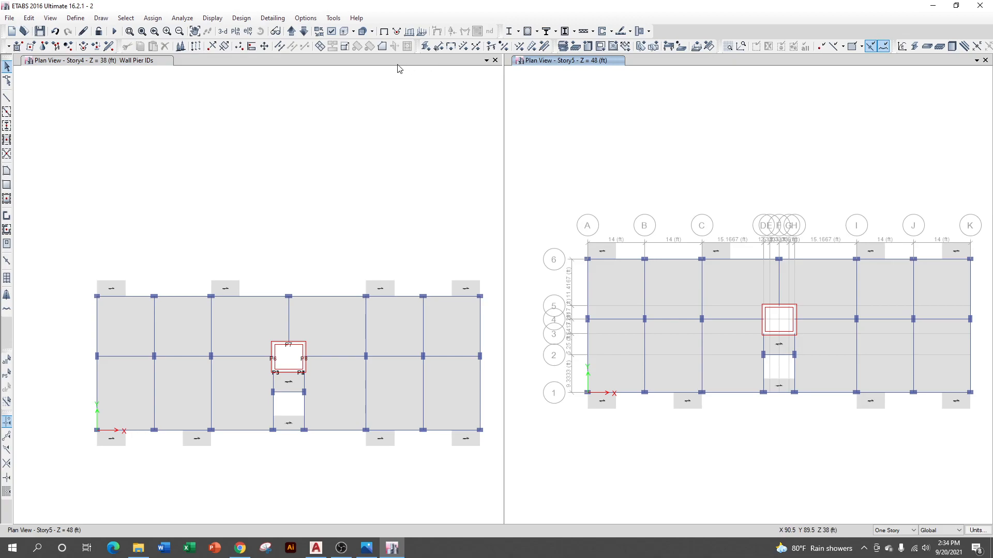
Step: Change the window showing the Story5 plan to a 3-D view and orbit it to show the tank and core walls
{"action": "left_click", "coordinate": [222, 31]}
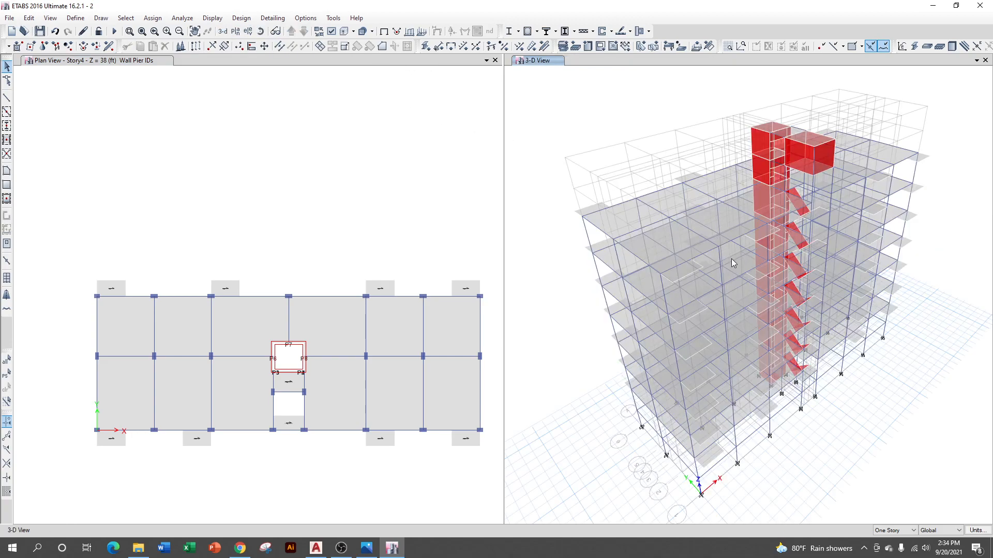
{"action": "scroll", "coordinate": [924, 335], "scroll_direction": "down", "scroll_amount": 10}
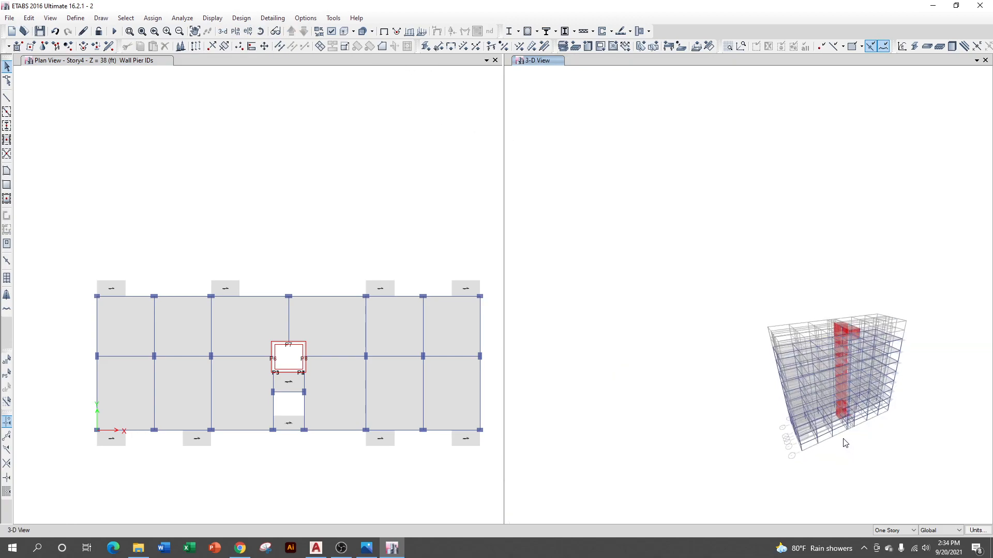
{"action": "middle_click_drag", "start_coordinate": [712, 447], "coordinate": [834, 412], "text": "shift"}
{"action": "scroll", "coordinate": [832, 413], "scroll_direction": "up", "scroll_amount": 7}
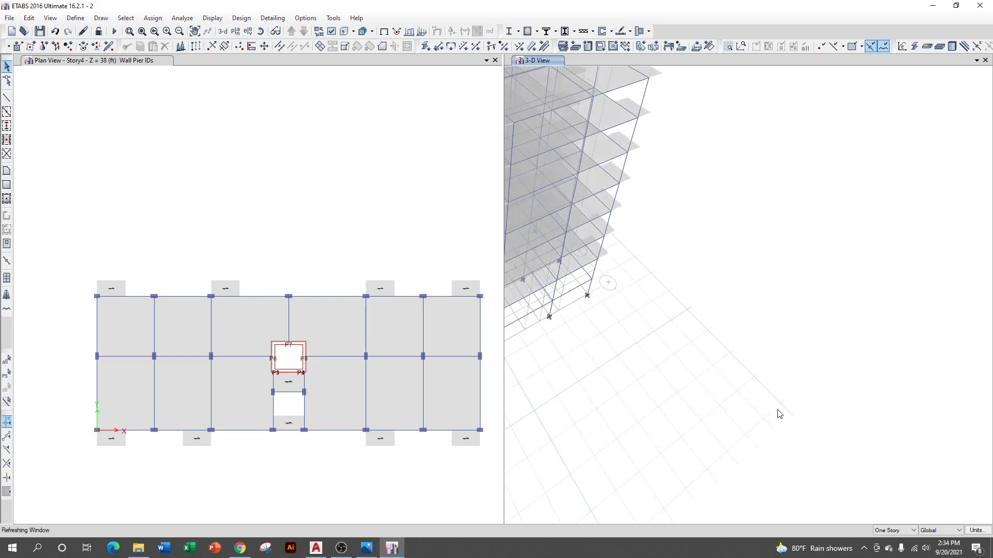
{"action": "scroll", "coordinate": [776, 412], "scroll_direction": "down", "scroll_amount": 4}
{"action": "middle_click_drag", "start_coordinate": [738, 443], "coordinate": [848, 531], "text": "shift"}
{"action": "scroll", "coordinate": [713, 429], "scroll_direction": "up", "scroll_amount": 5}
{"action": "middle_click_drag", "start_coordinate": [712, 454], "coordinate": [700, 474]}
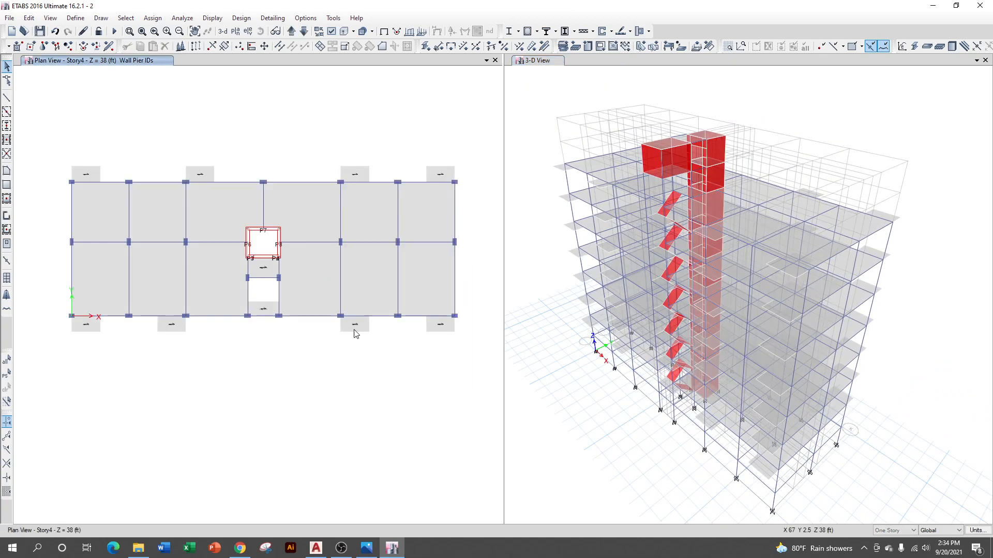
Step: Check the modeling steps image in Photos, return to ETABS, and review the diaphragm definitions without changing them
{"action": "left_click", "coordinate": [366, 548]}
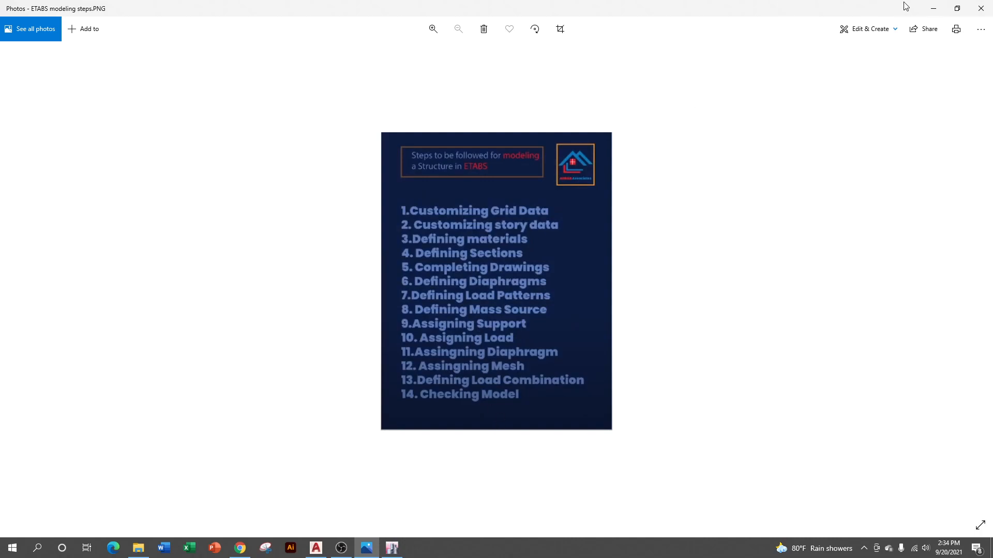
{"action": "left_click", "coordinate": [929, 12]}
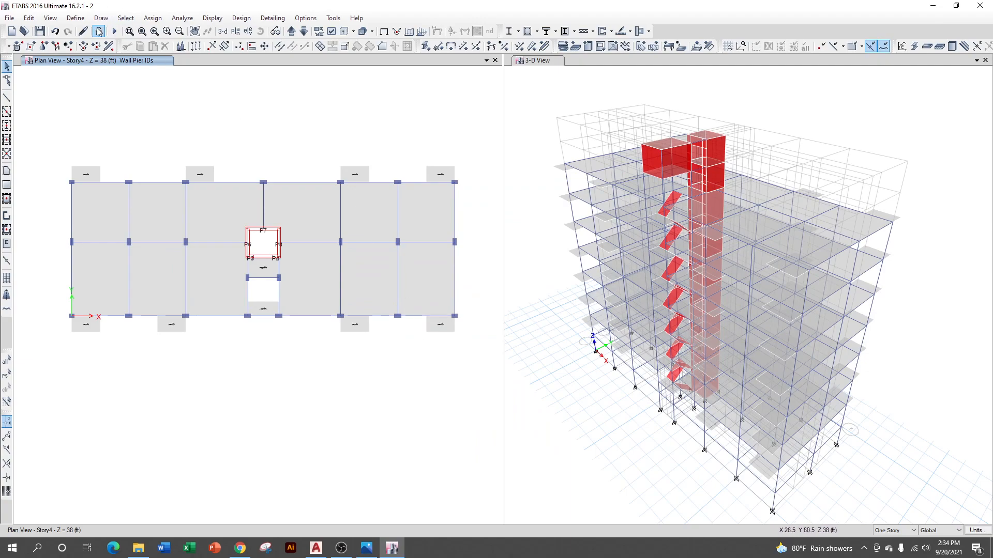
{"action": "left_click", "coordinate": [72, 19]}
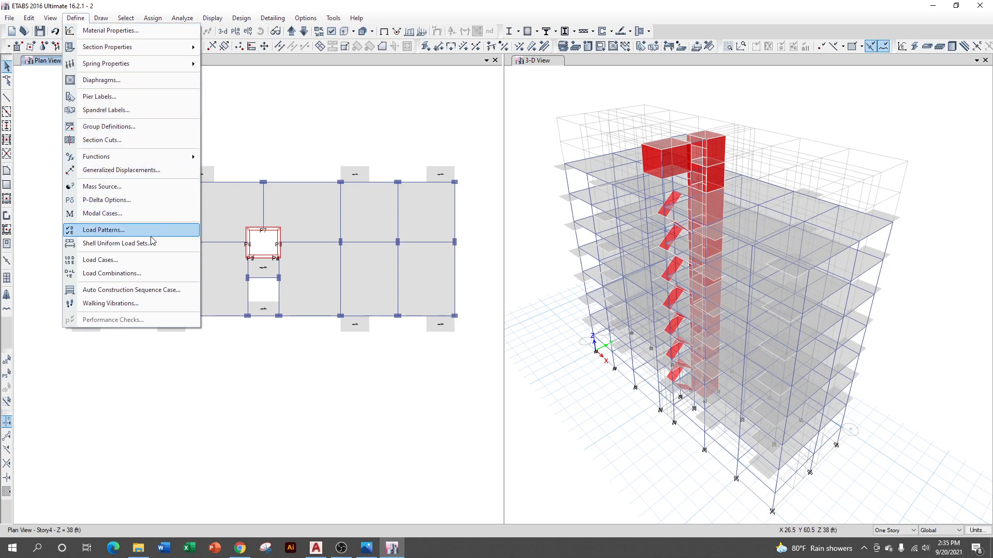
{"action": "left_click", "coordinate": [154, 88]}
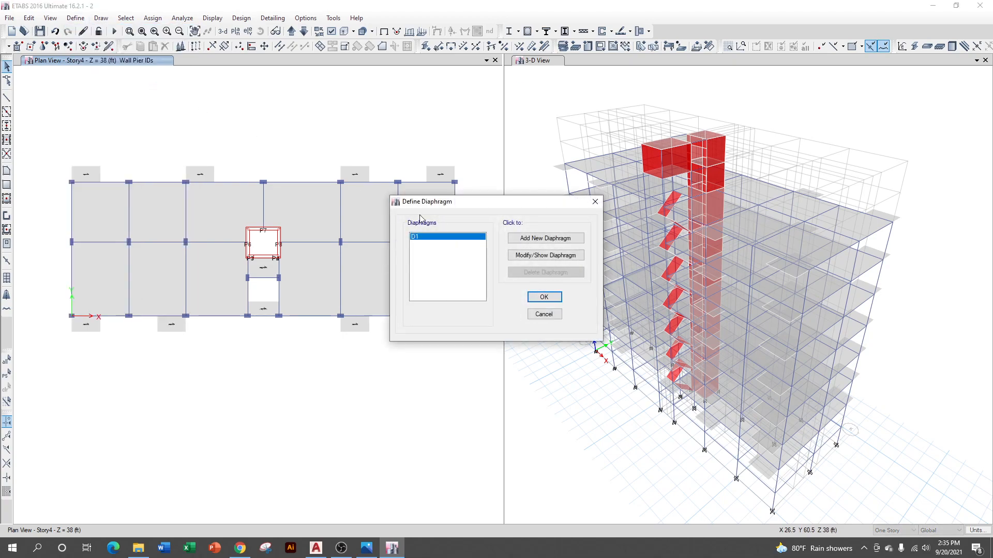
{"action": "left_click", "coordinate": [595, 203]}
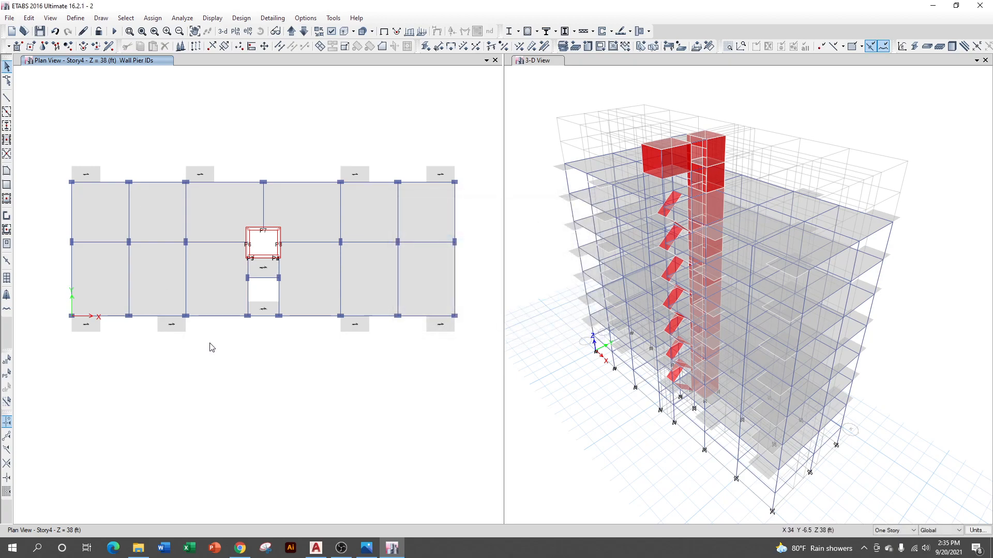